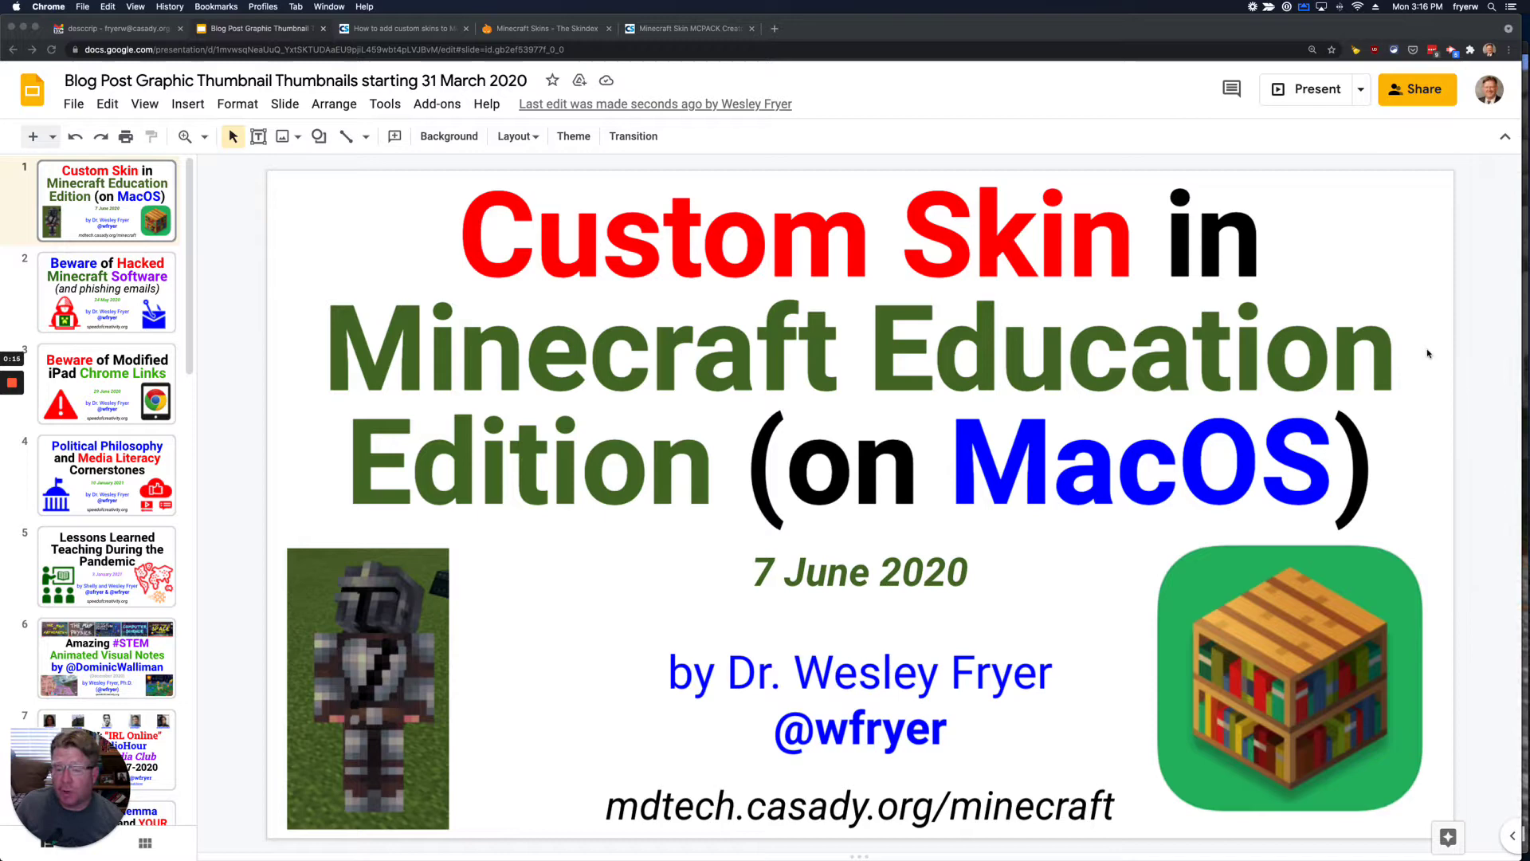
- Look through the cdsmythe article on adding custom skins to Minecraft Education Edition
click(397, 32)
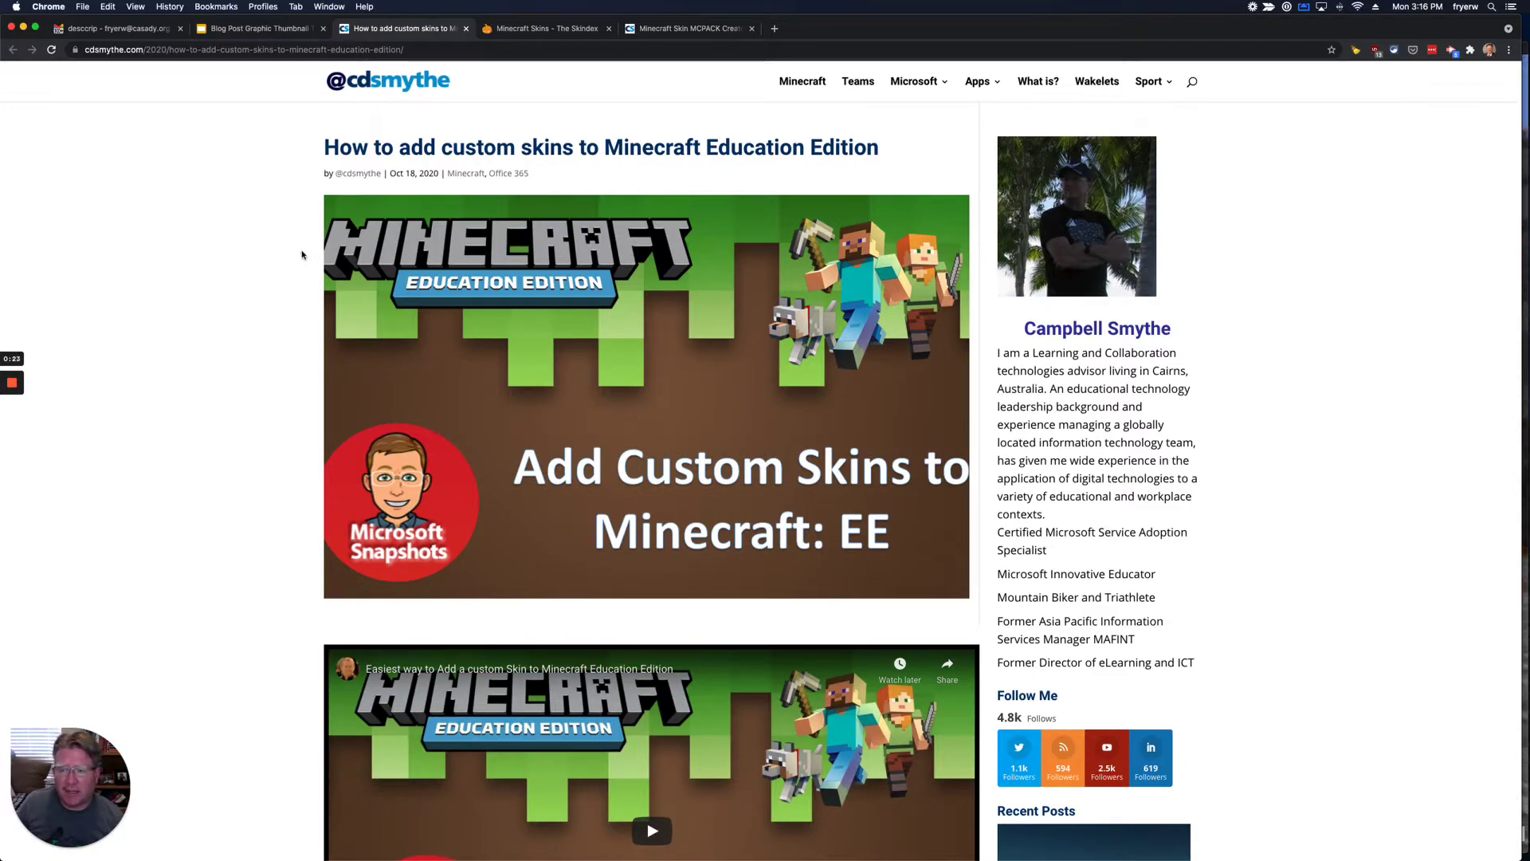
scroll(289, 239, down, 10)
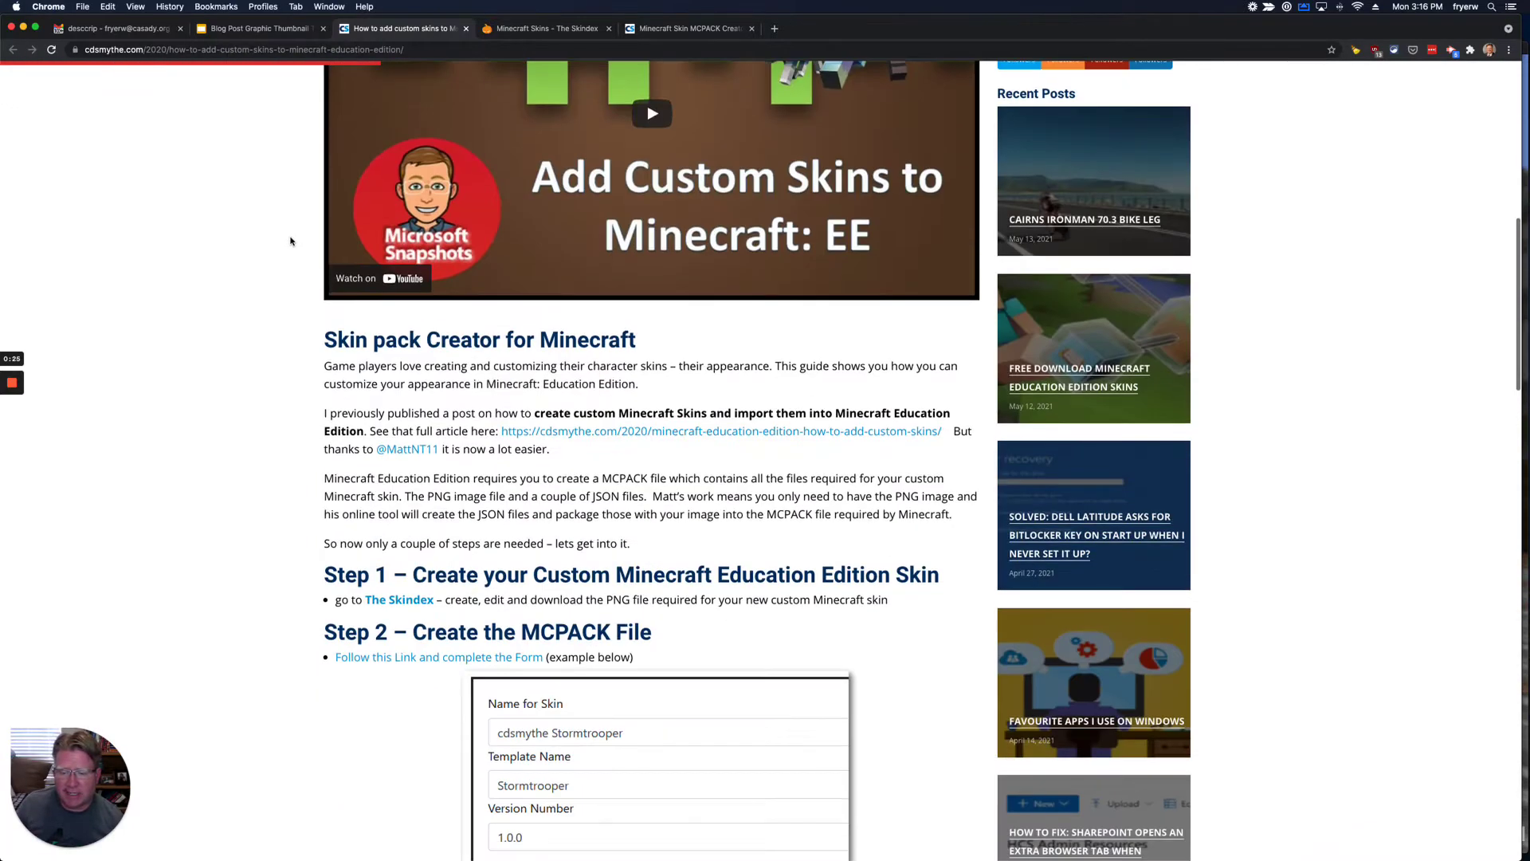
scroll(289, 239, up, 10)
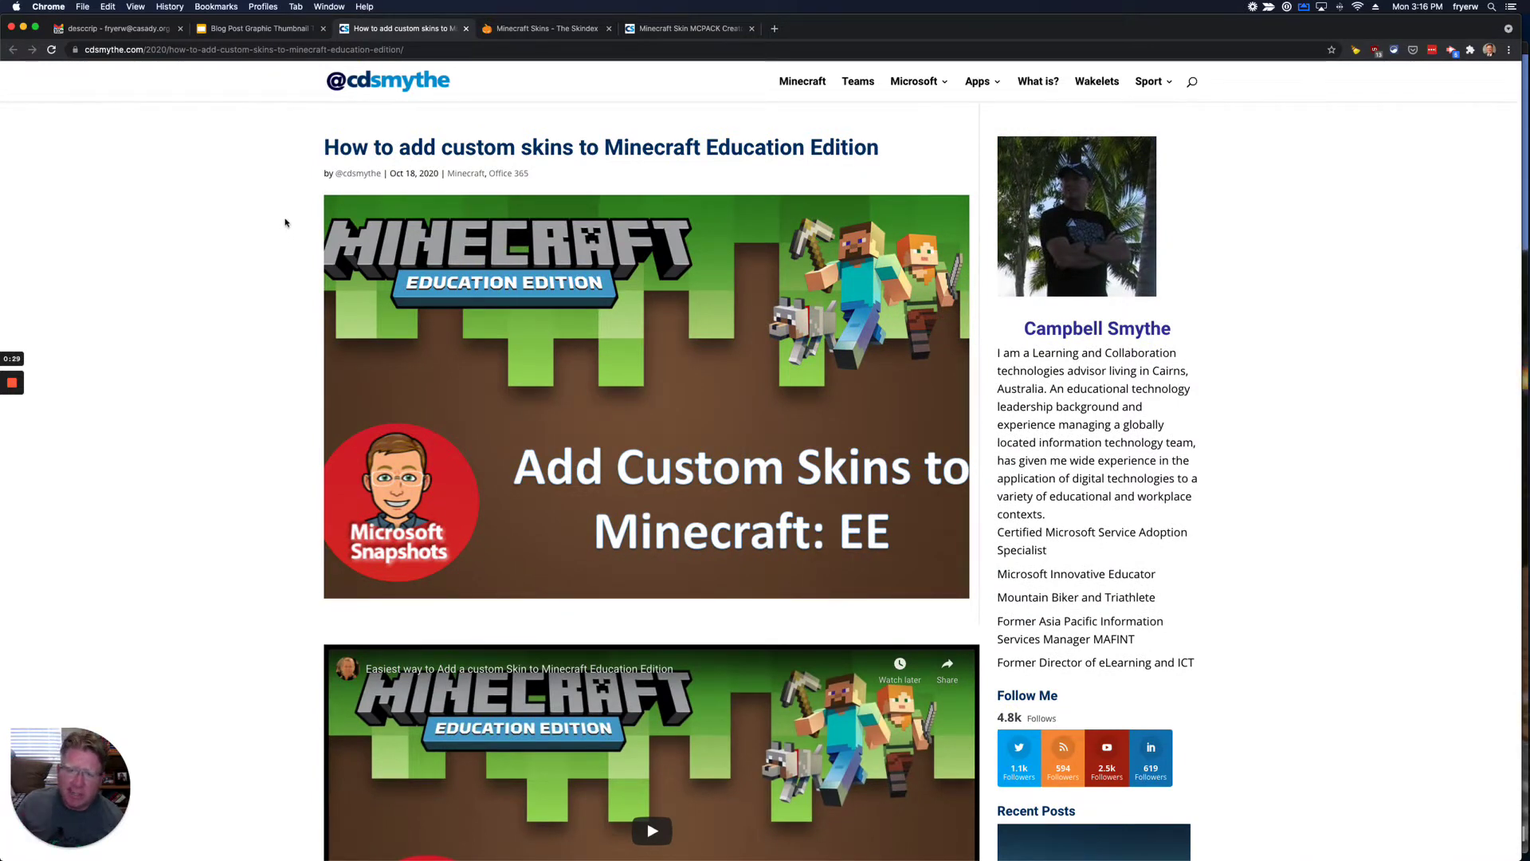
- Search The Skindex for "mandolorian" skins and sort the results by most voted
click(540, 29)
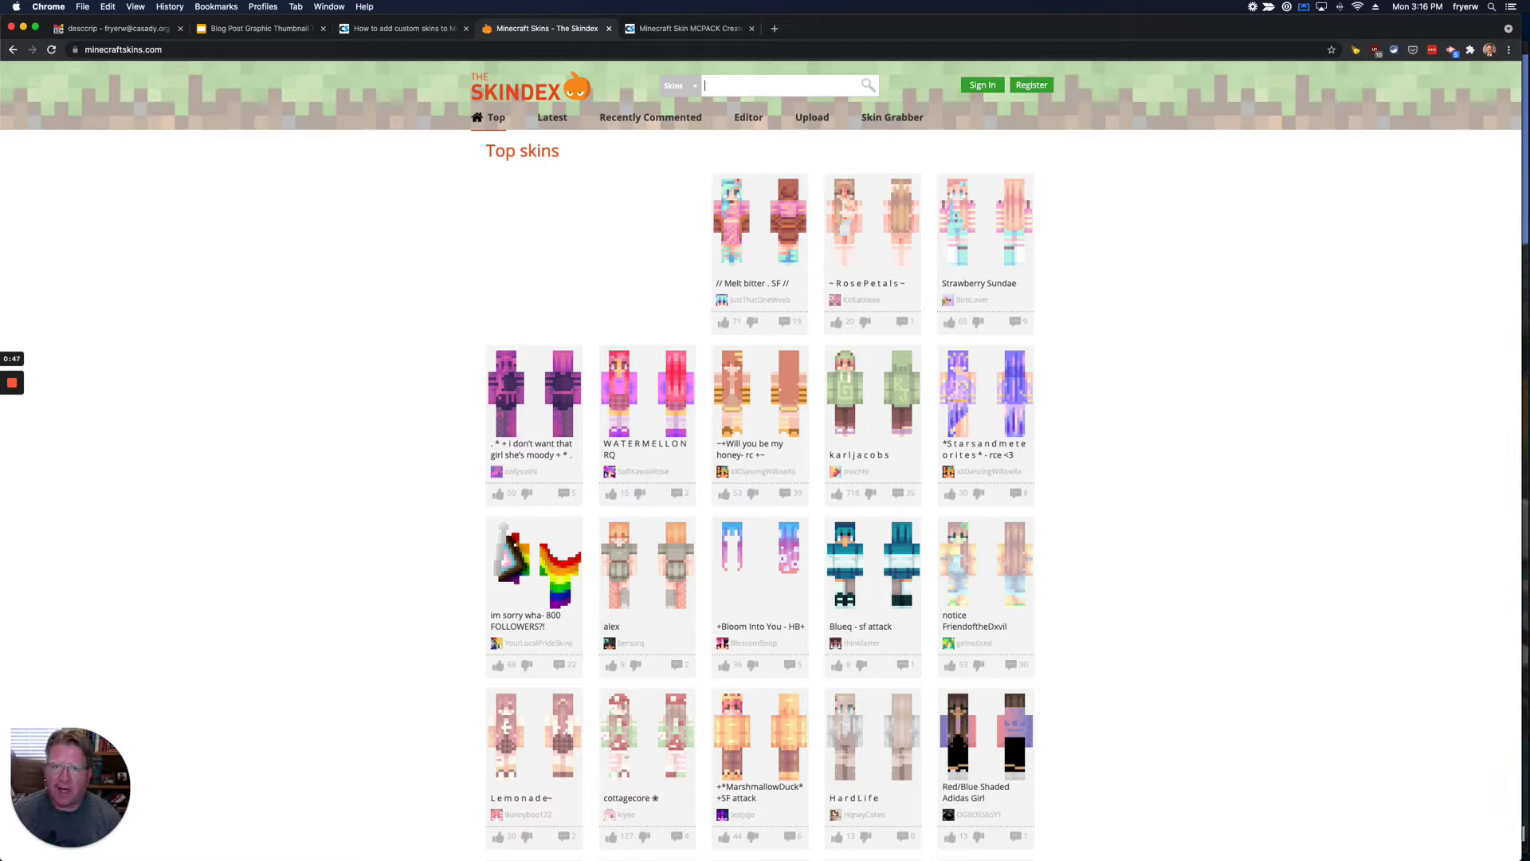
text(nd)
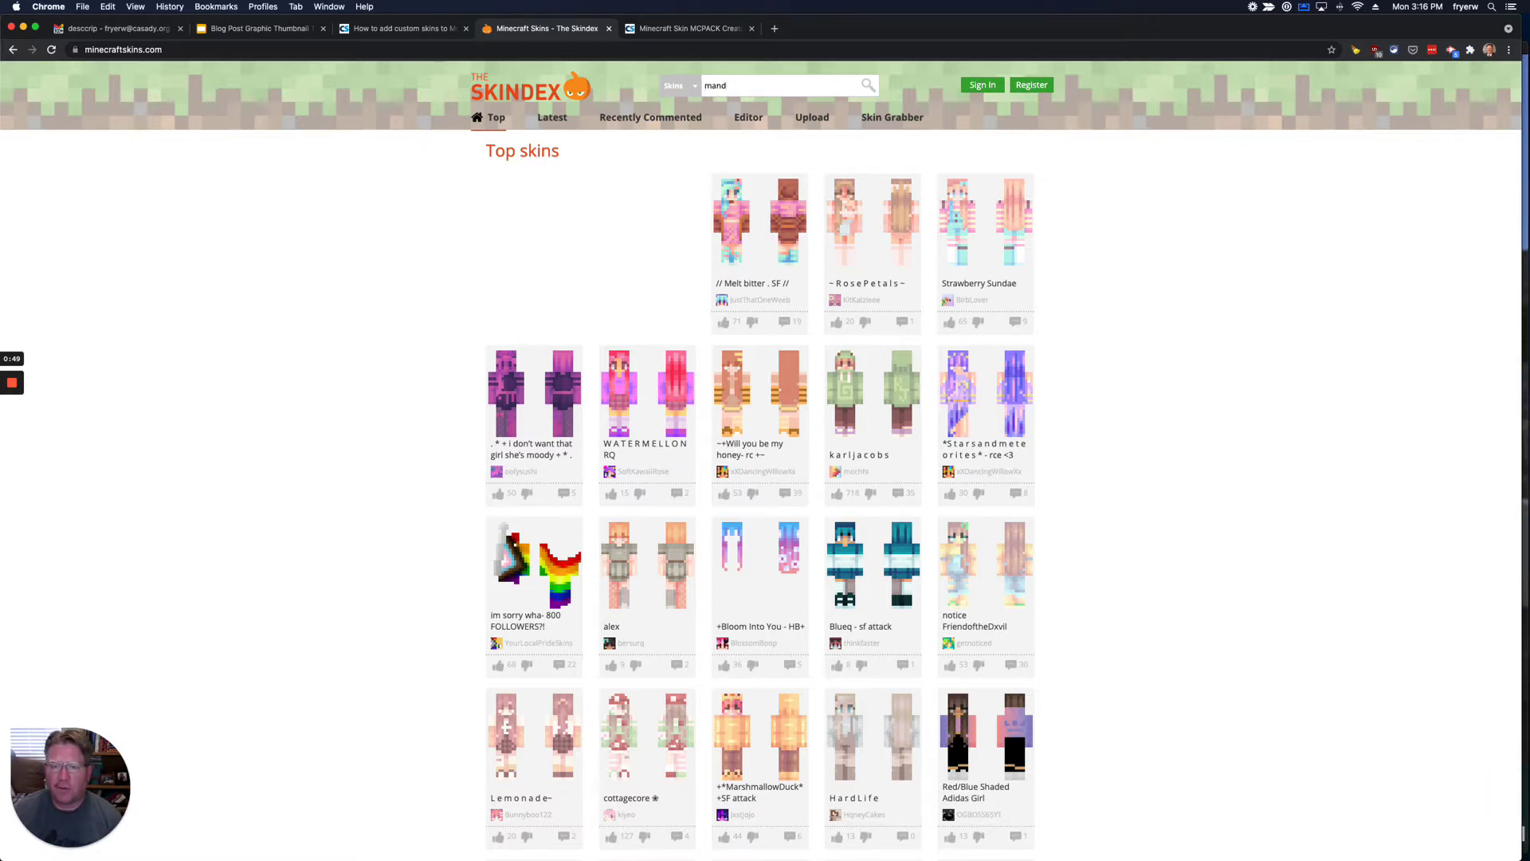
text(olorian)
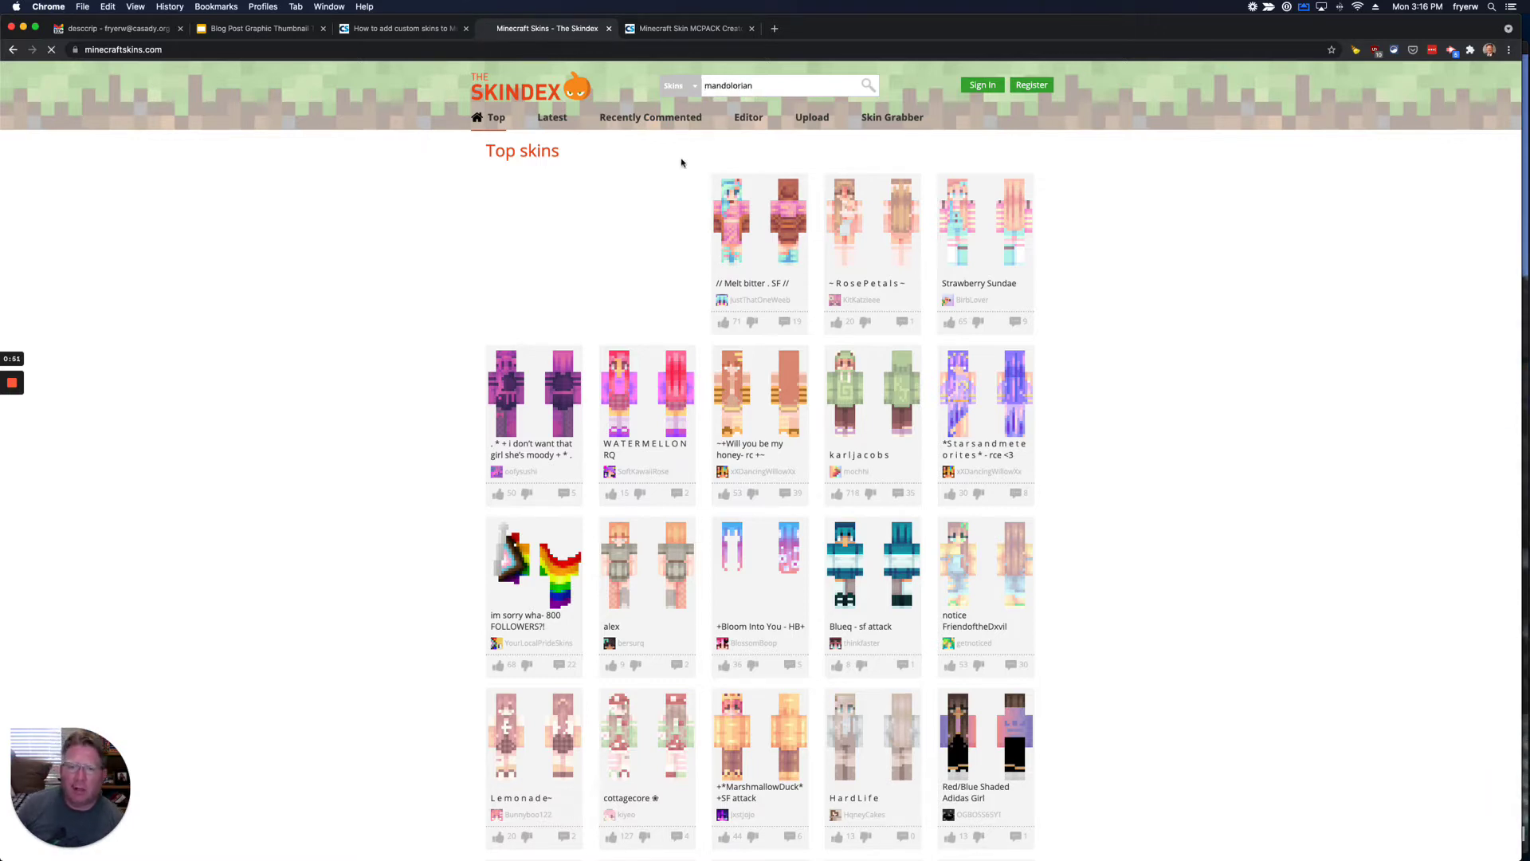
key(Return)
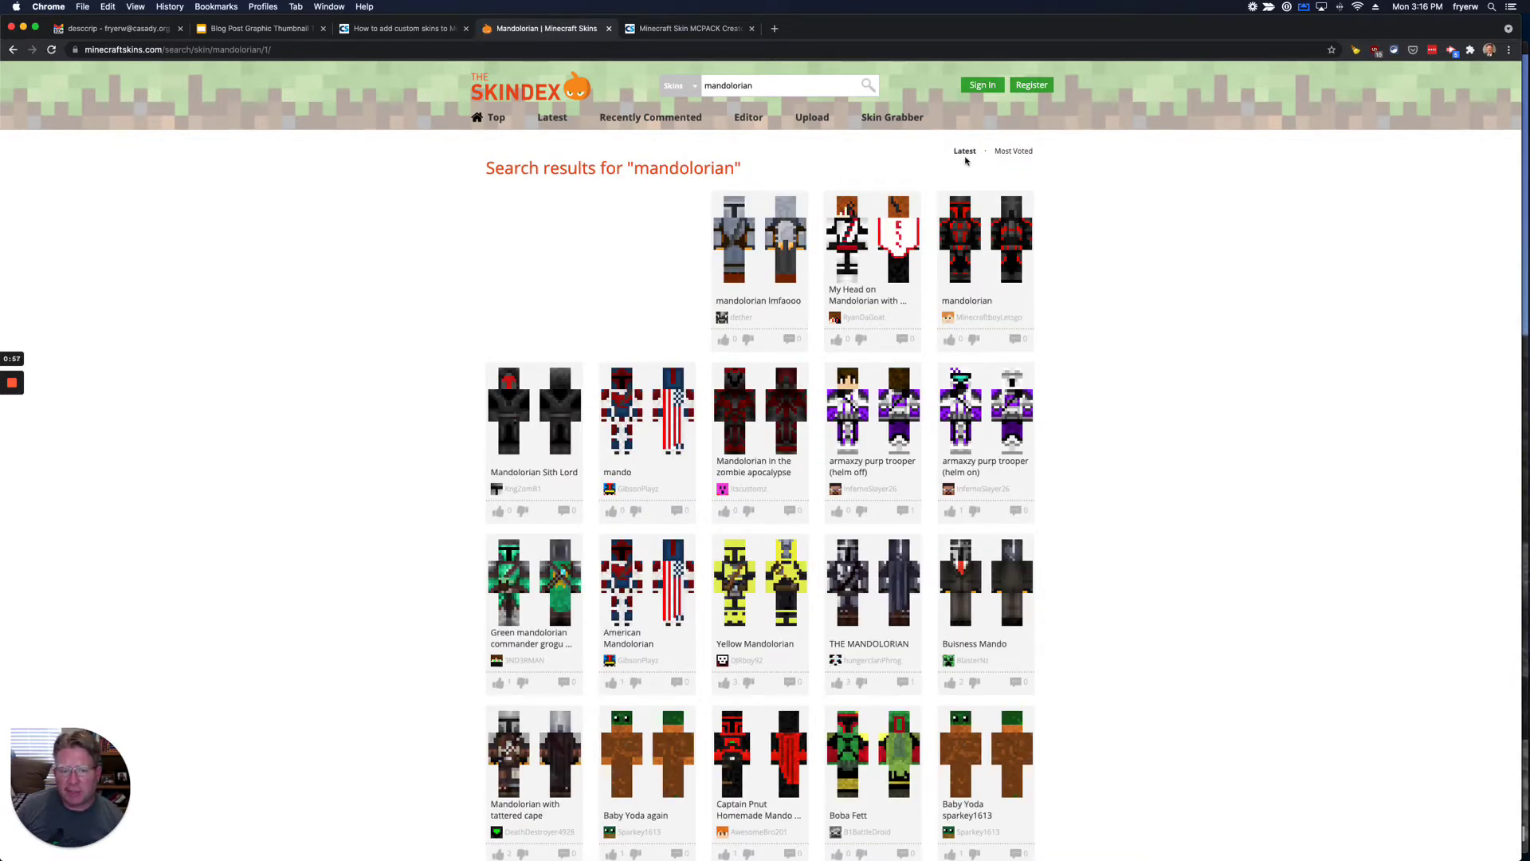
click(1016, 153)
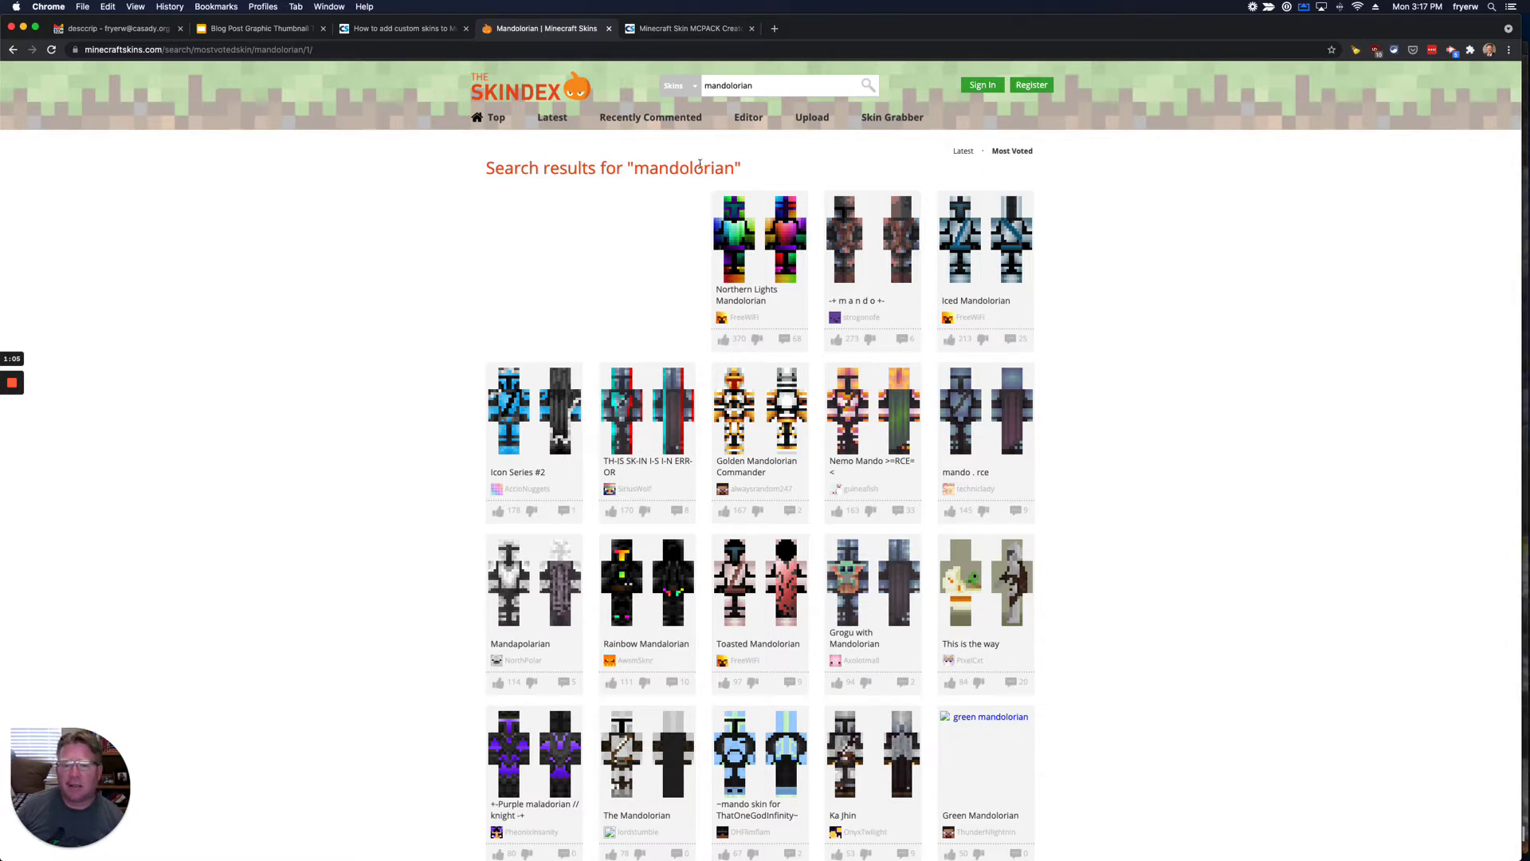
- Look up the correct spelling of "mandolorian" with a Google search in a new browser tab
double_click(692, 168)
key(super+c)
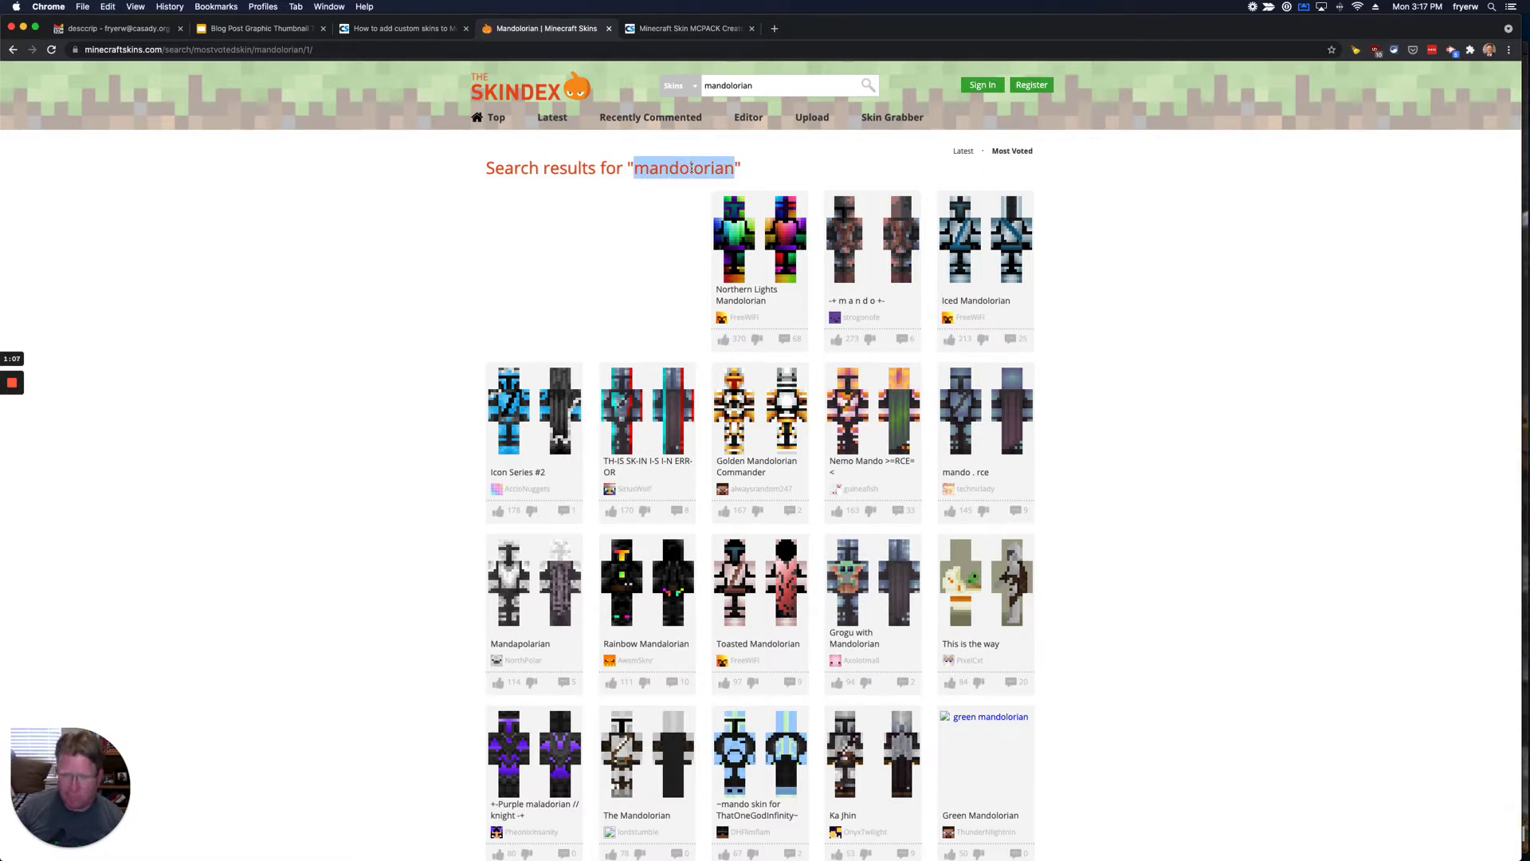
click(774, 29)
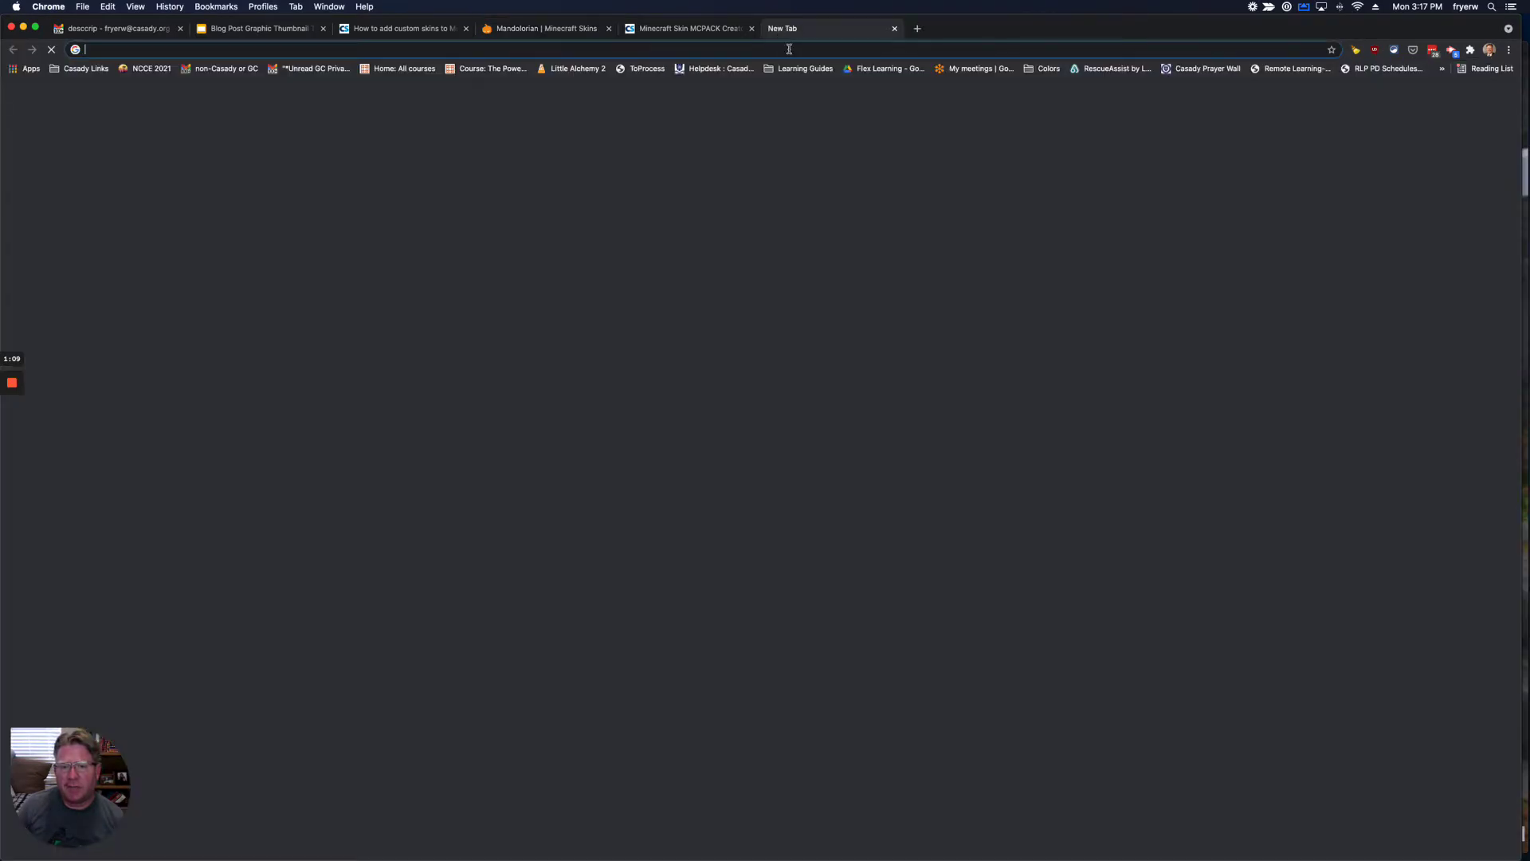
key(super+v)
key(Return)
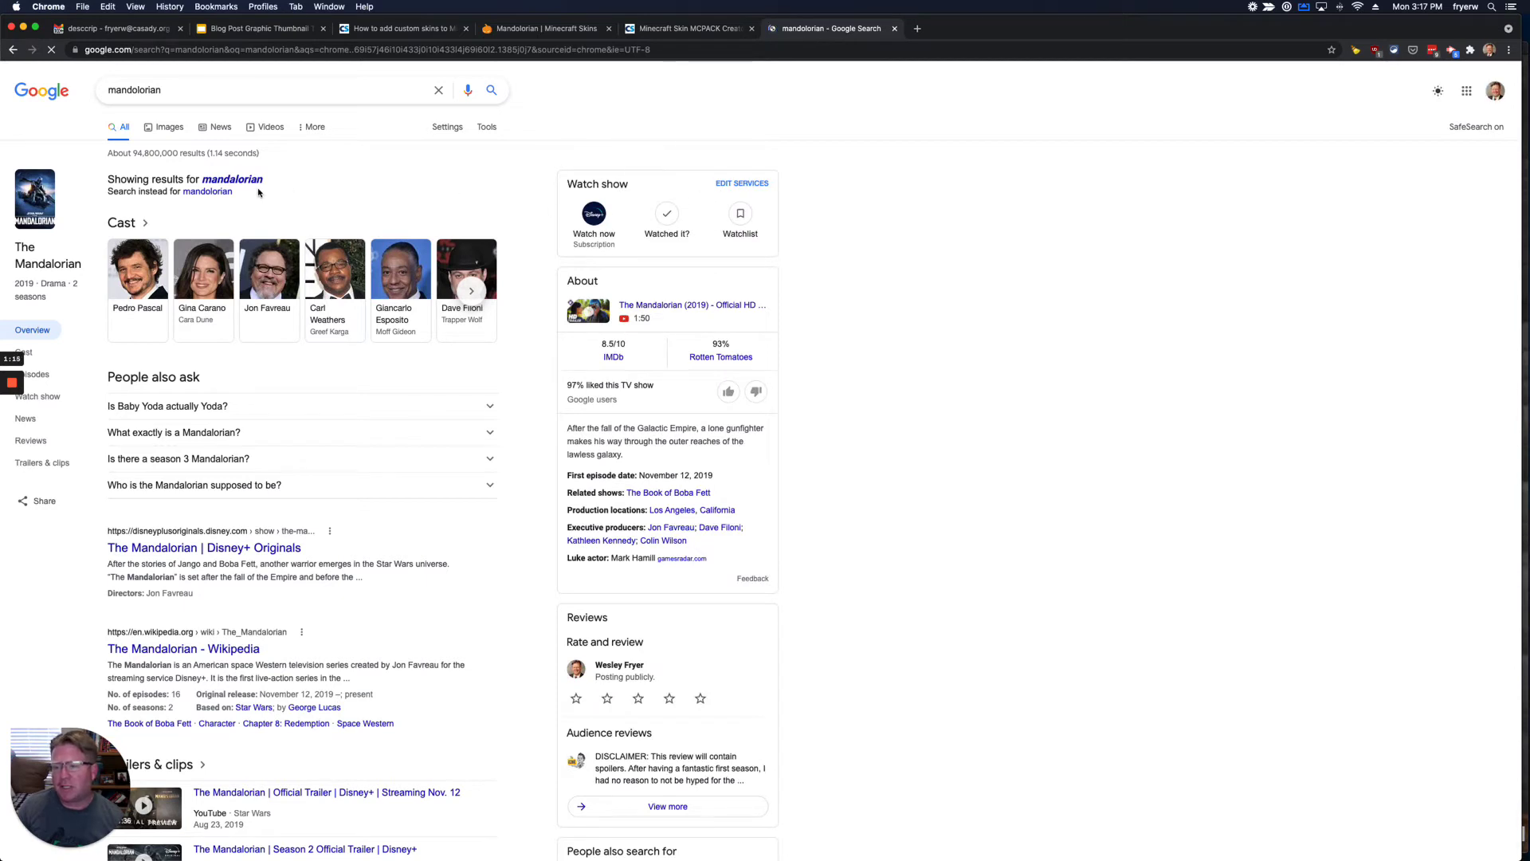
drag(265, 179, 203, 179)
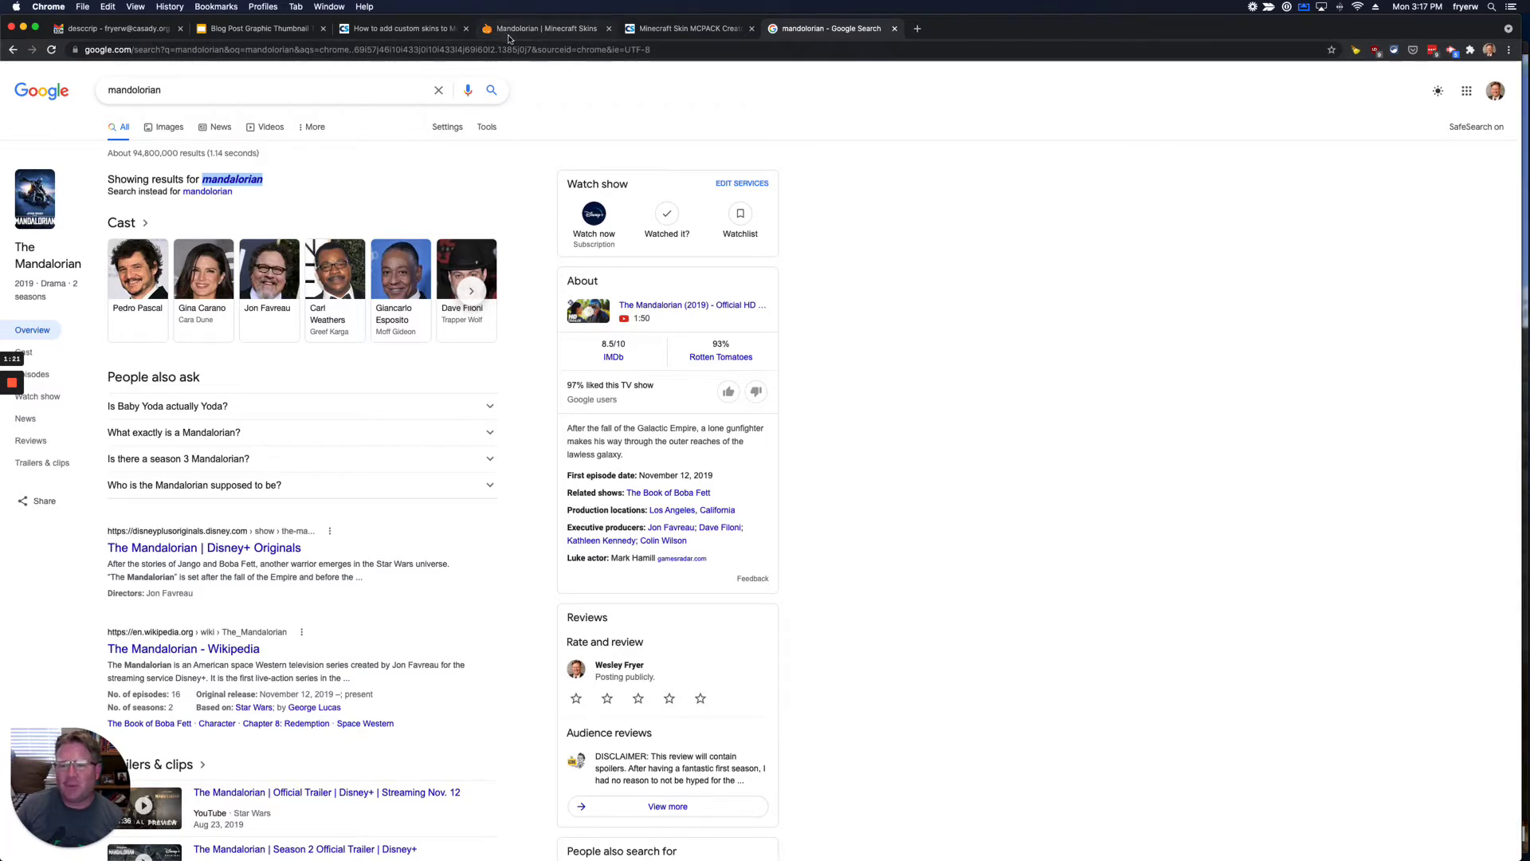
- Return to The Skindex and search its skins for "mandalorian"
click(518, 32)
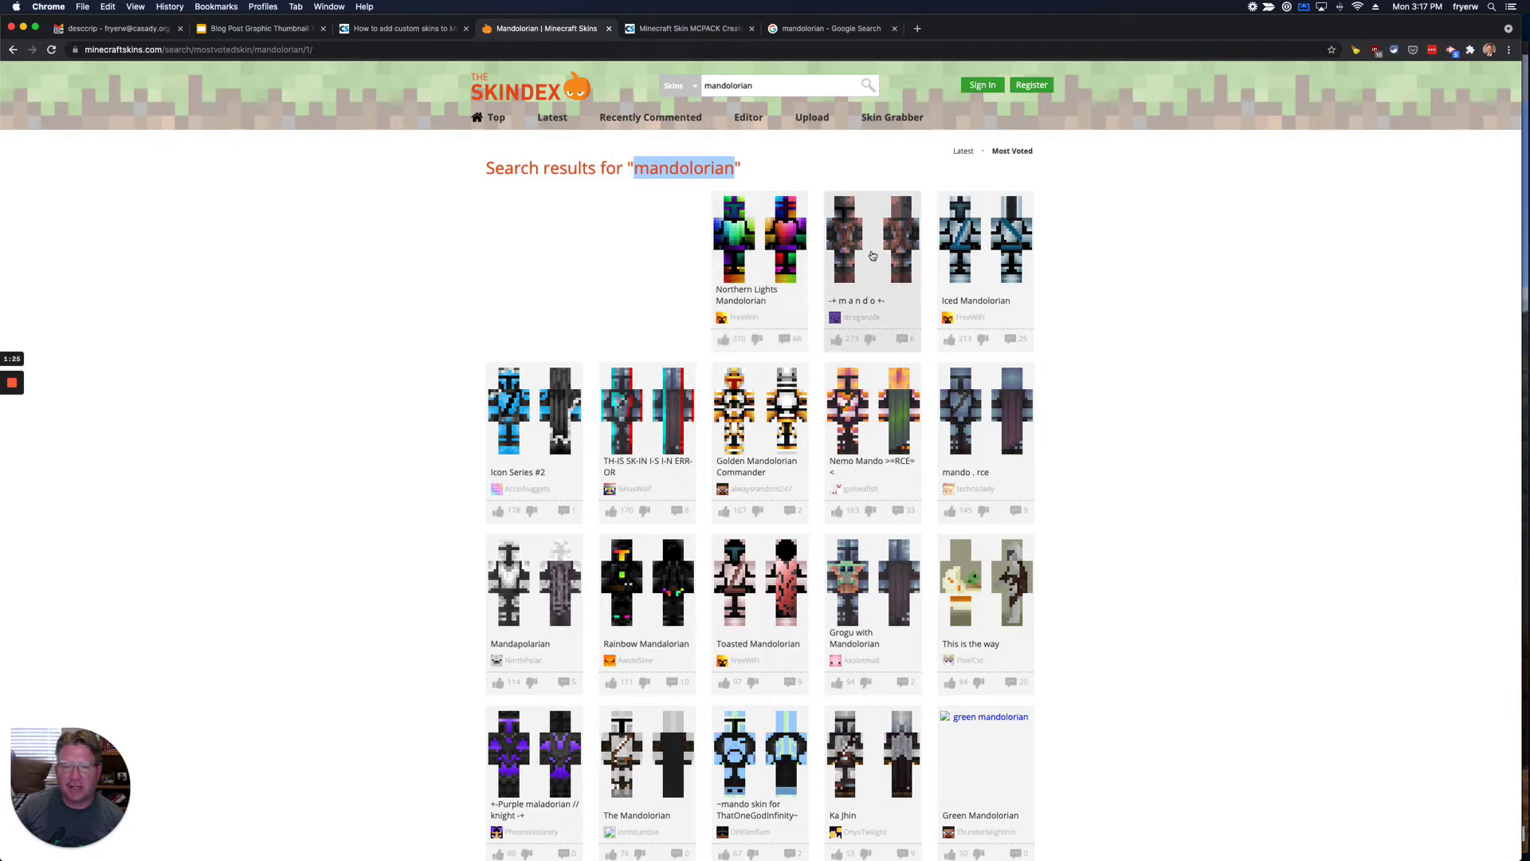
click(739, 89)
double_click(739, 88)
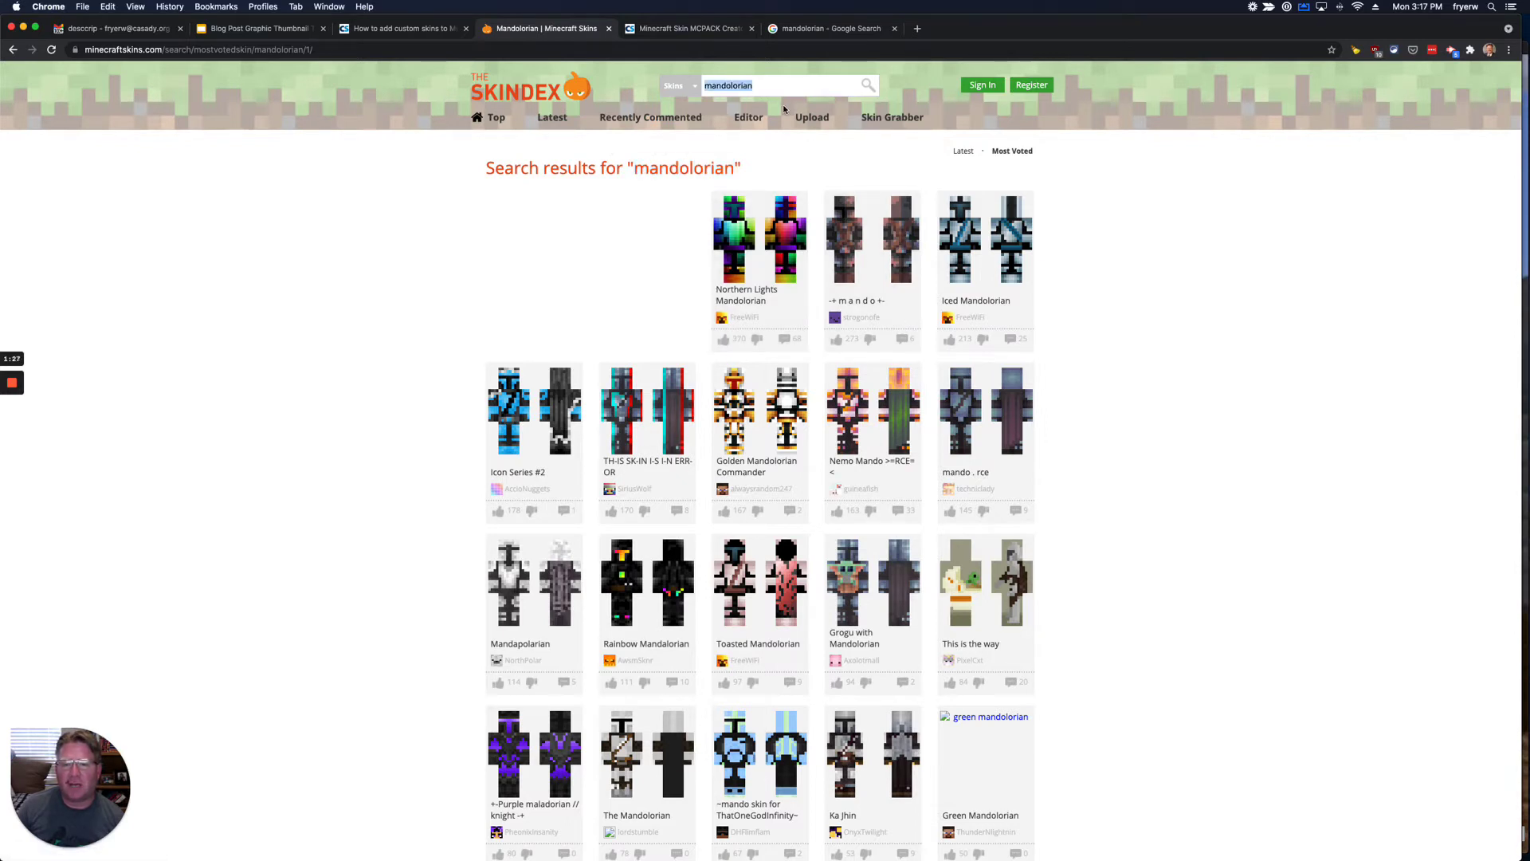
text(mandalorian)
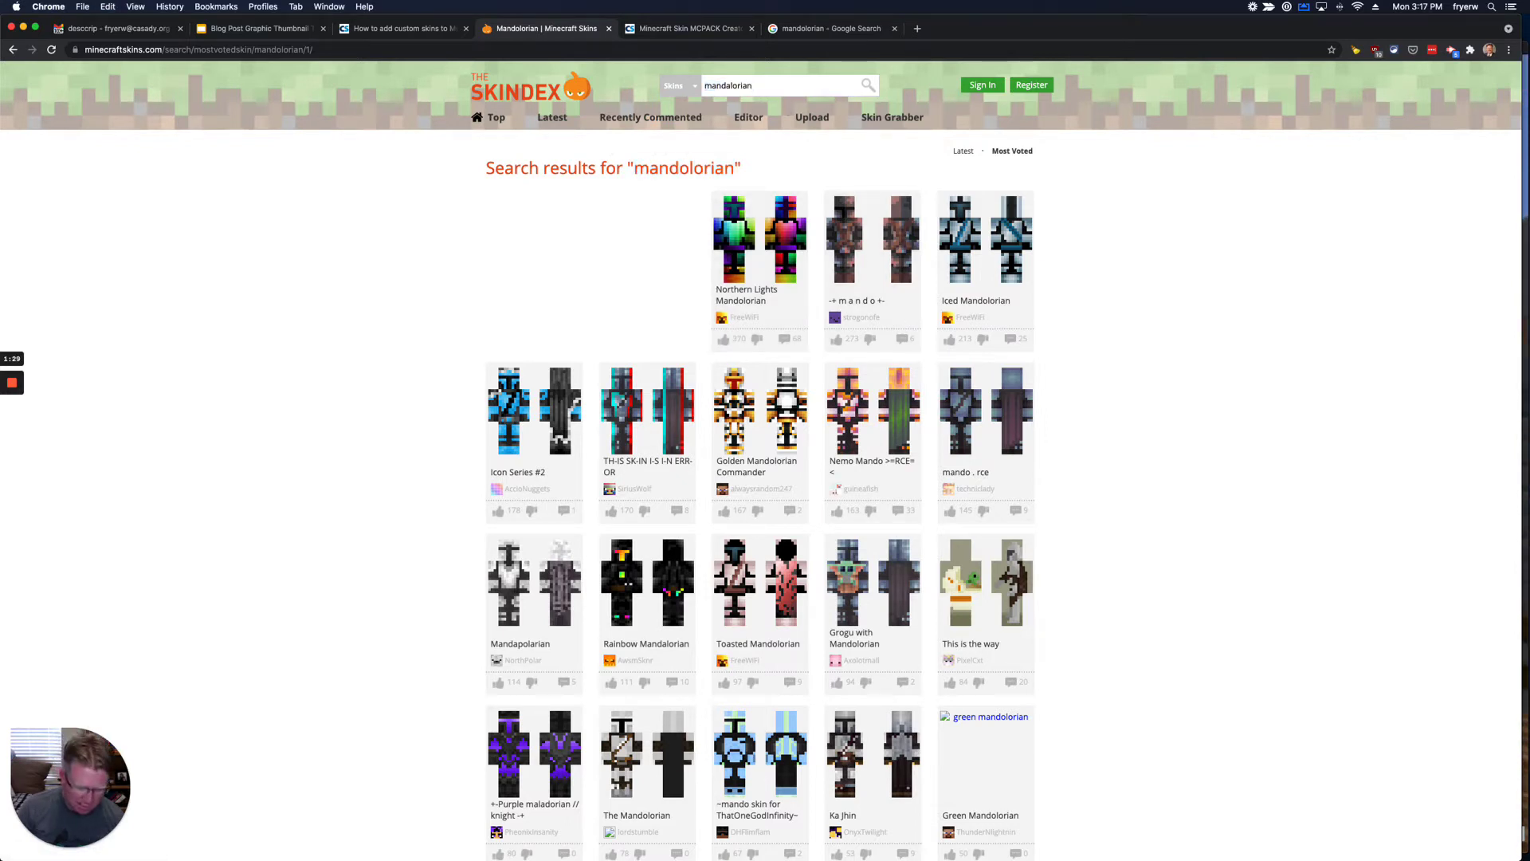
key(Return)
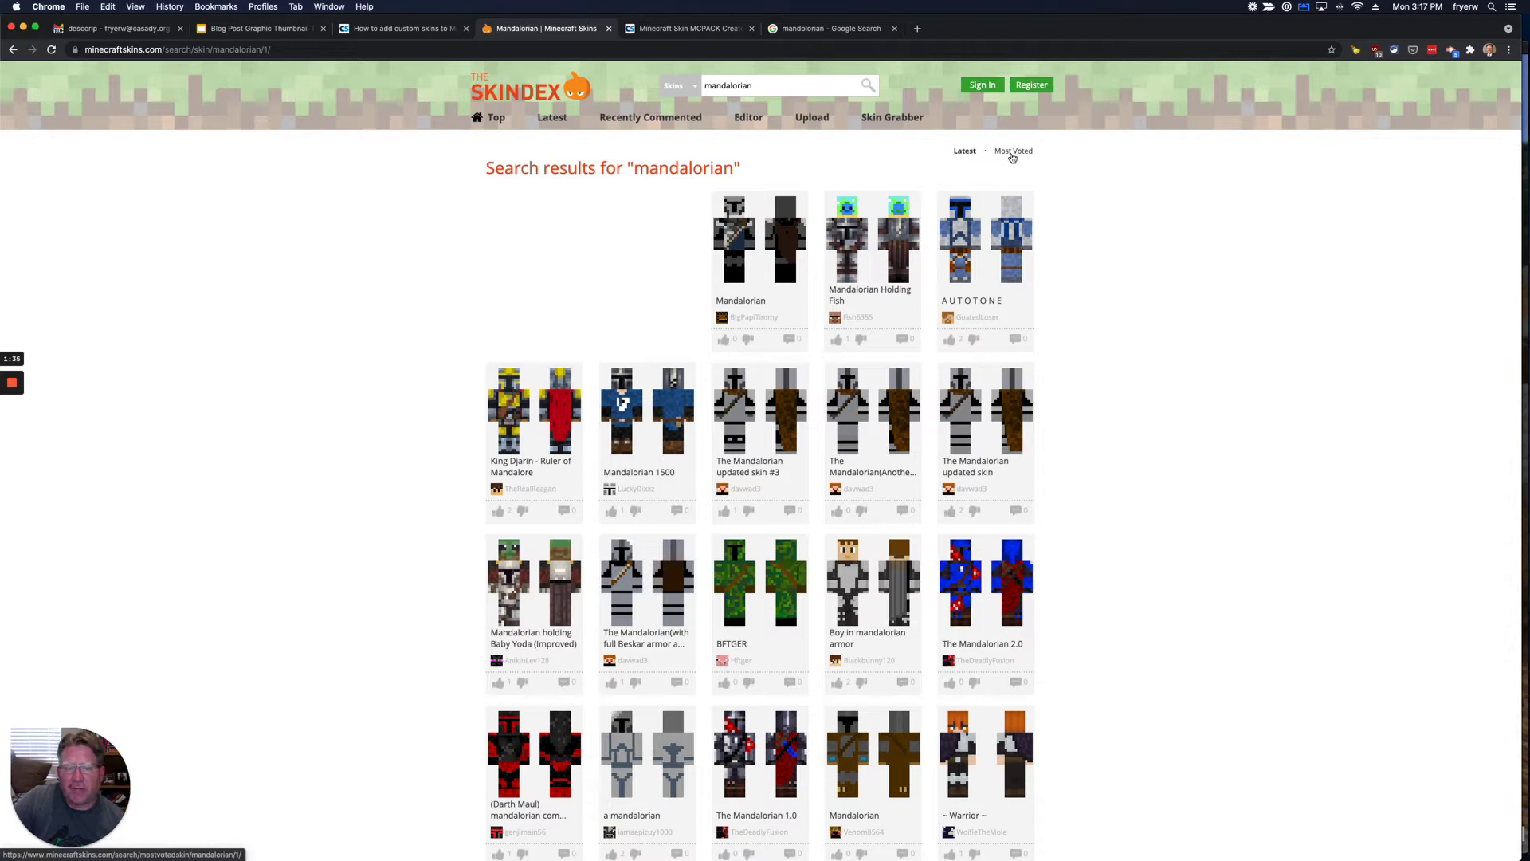
- Sort the skins by most voted and download the "m a n d o" skin
click(1013, 154)
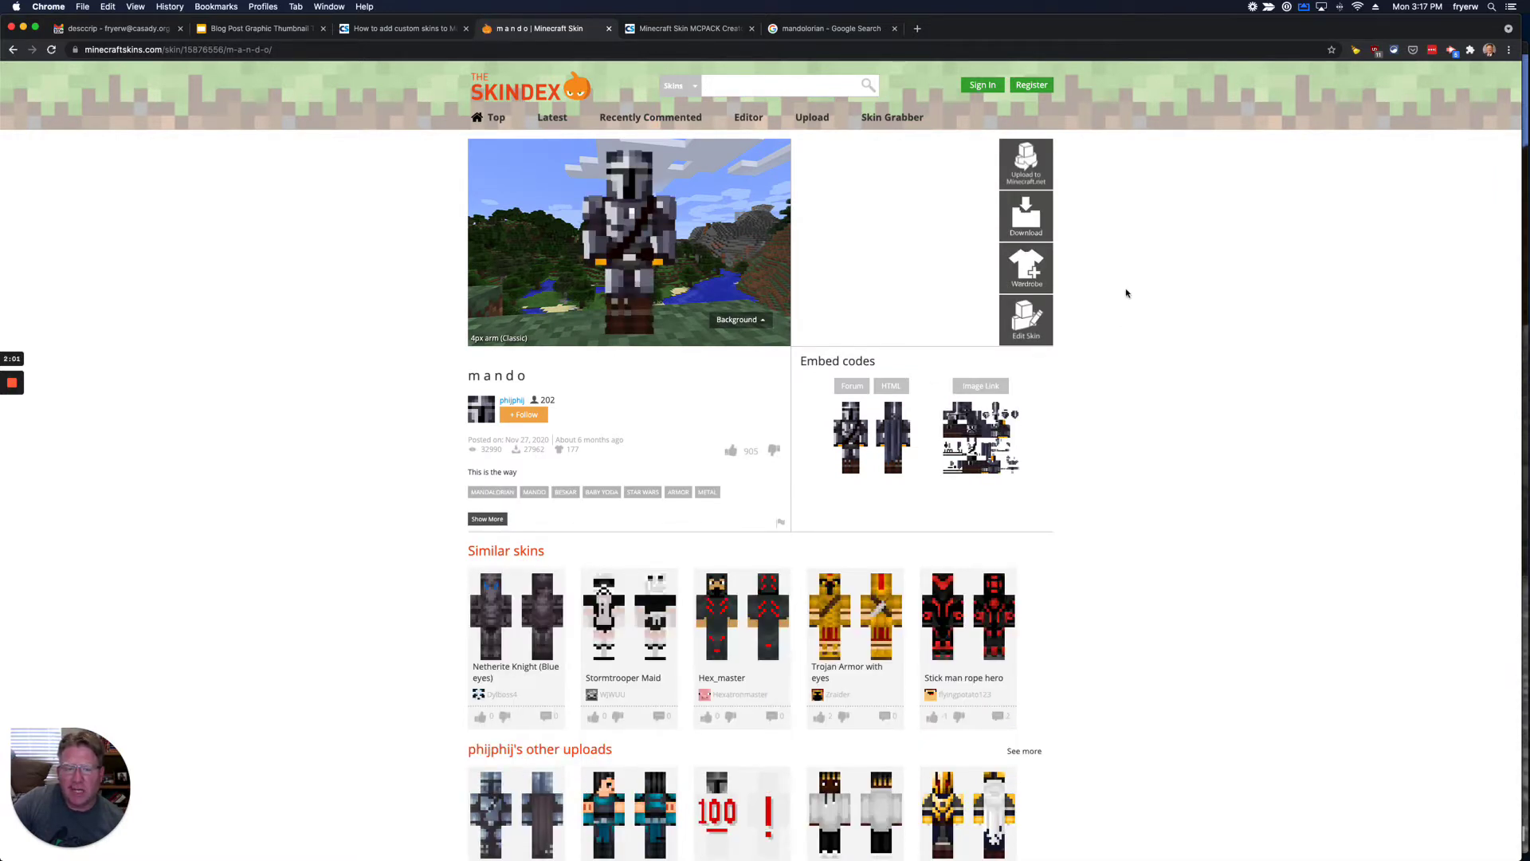
click(1024, 228)
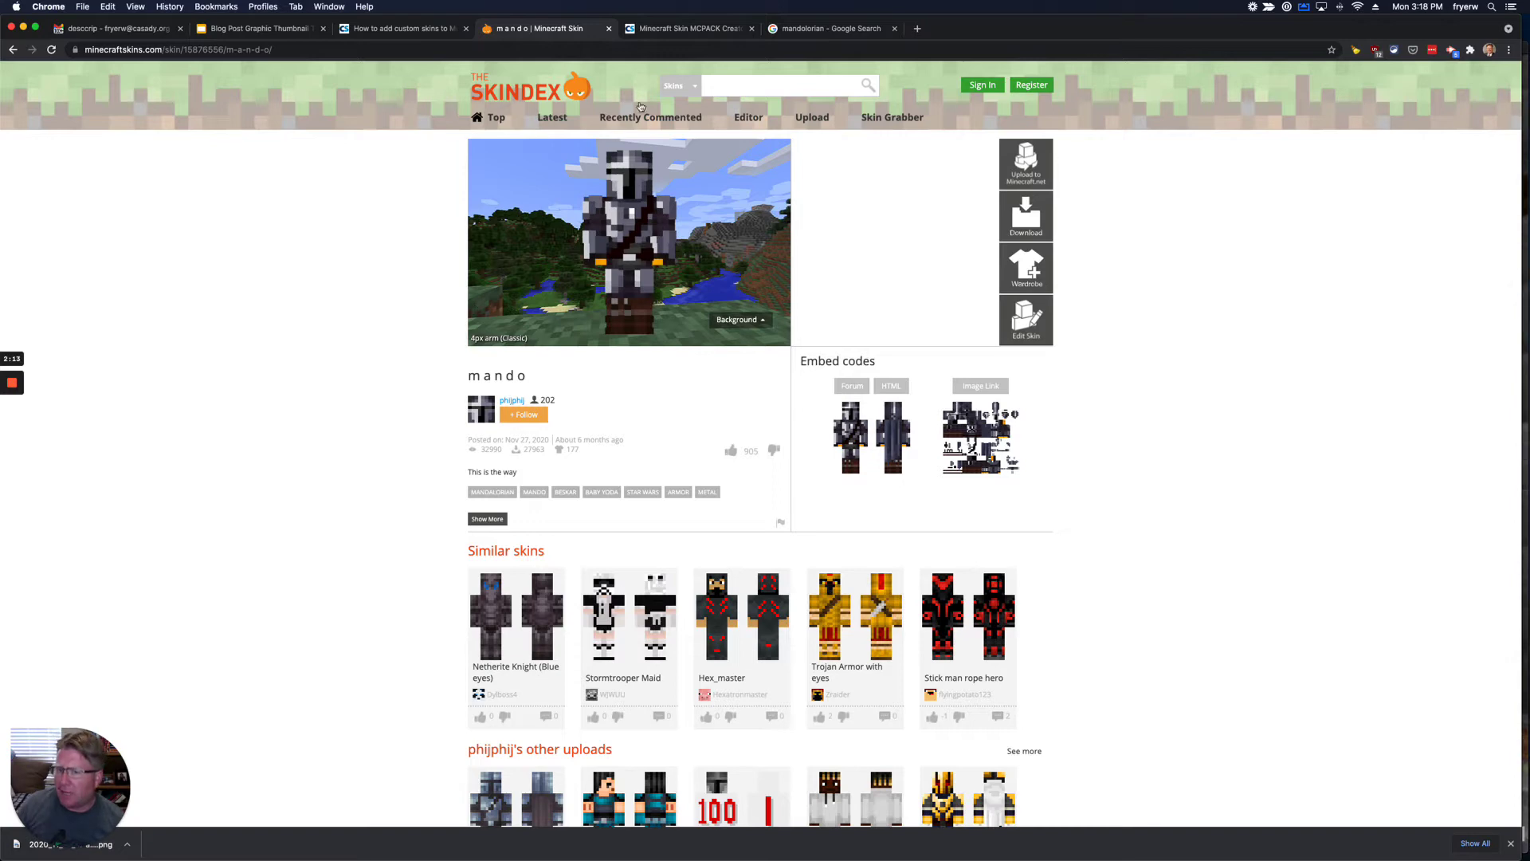
- Go to the Minecraft Skinpack Creator form on the MCPACK Creator page and enter "Mandalorian" as the skin name
click(677, 30)
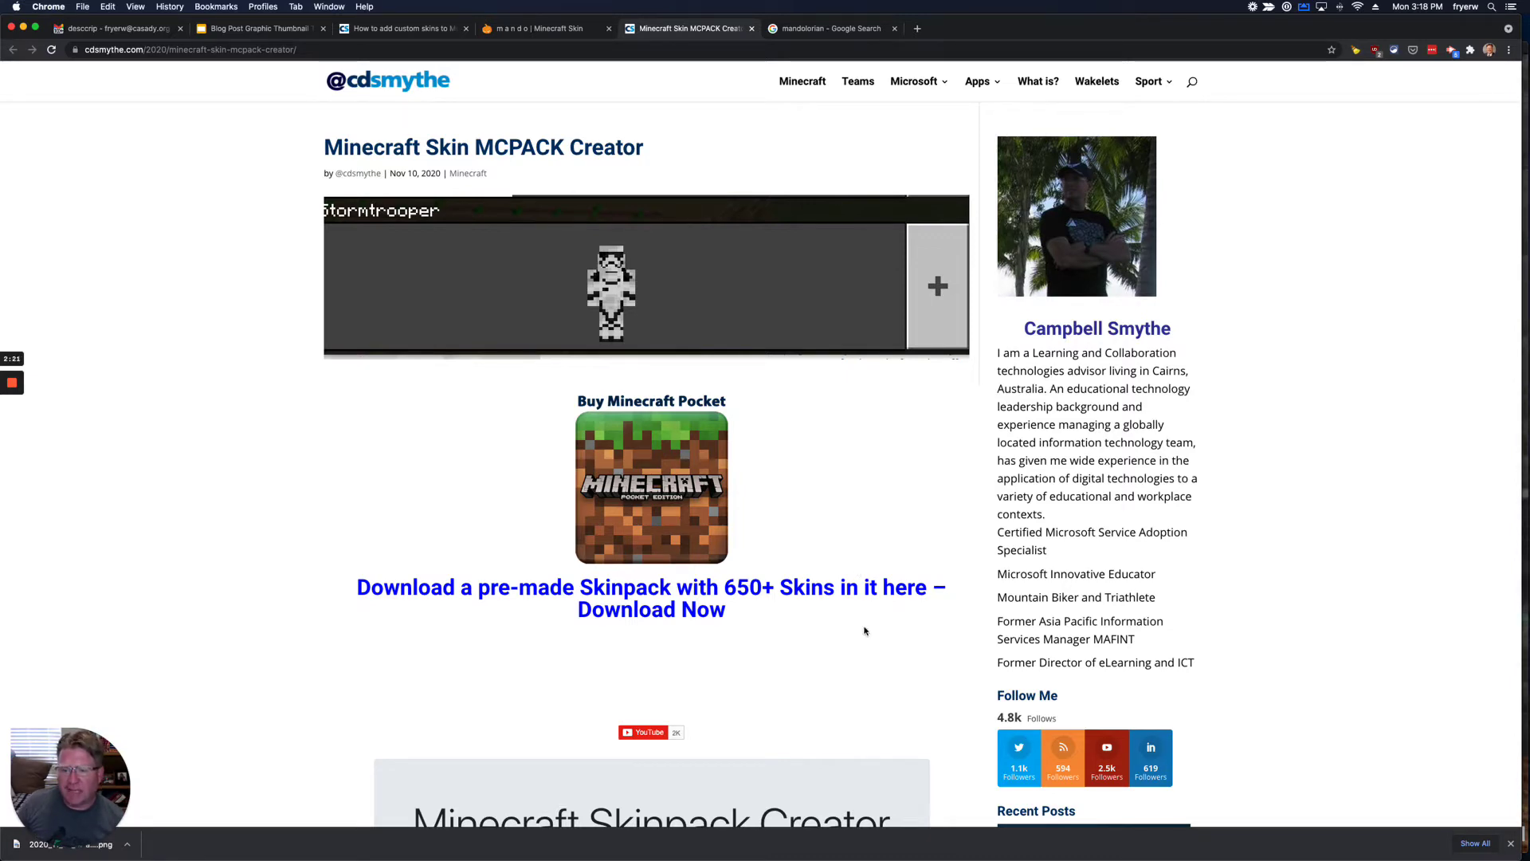
scroll(864, 626, down, 10)
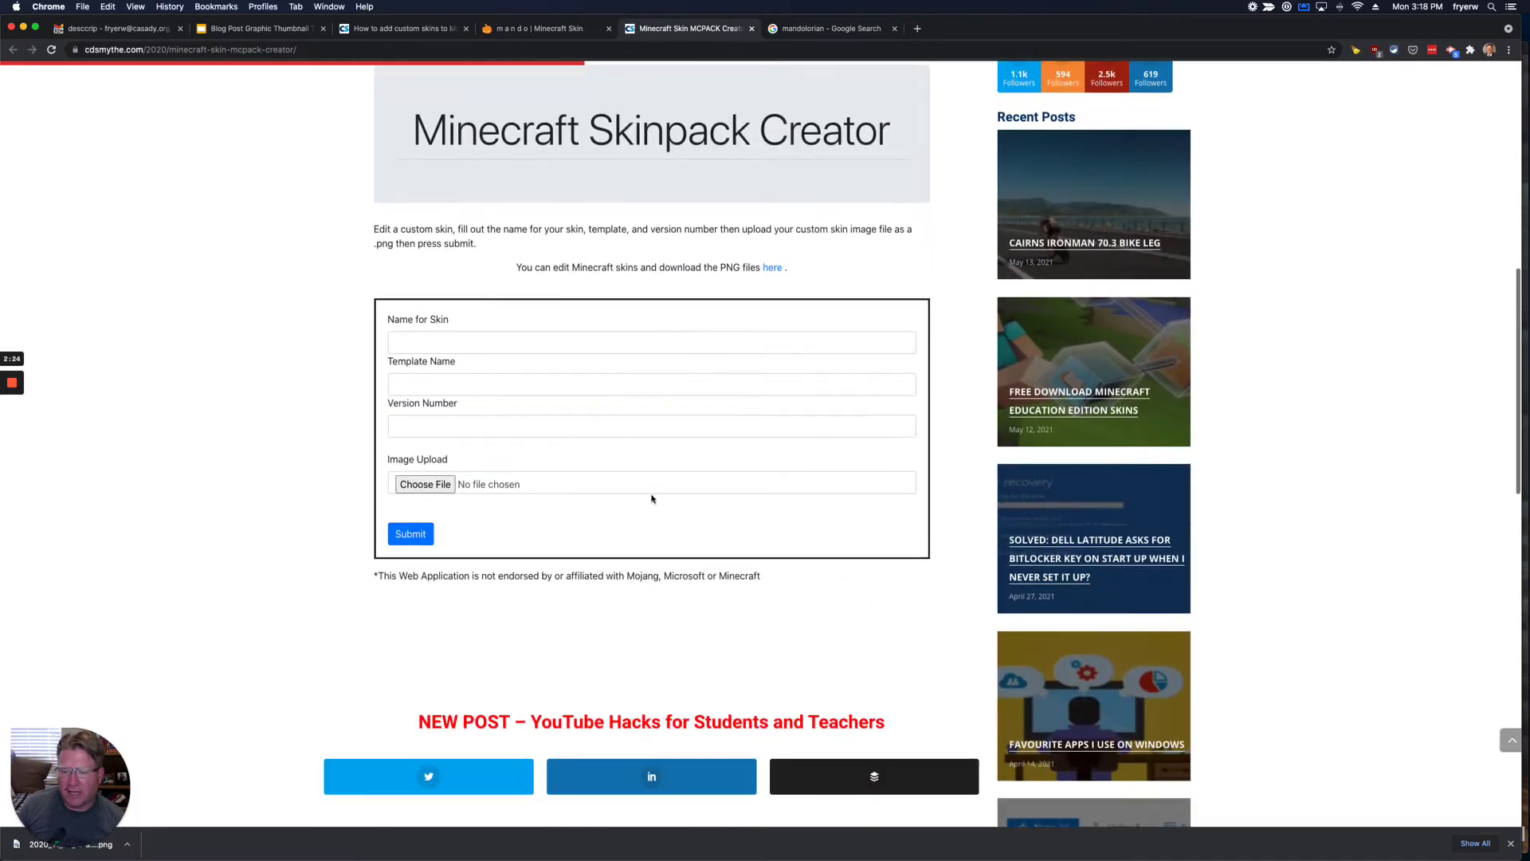
click(482, 341)
text(M)
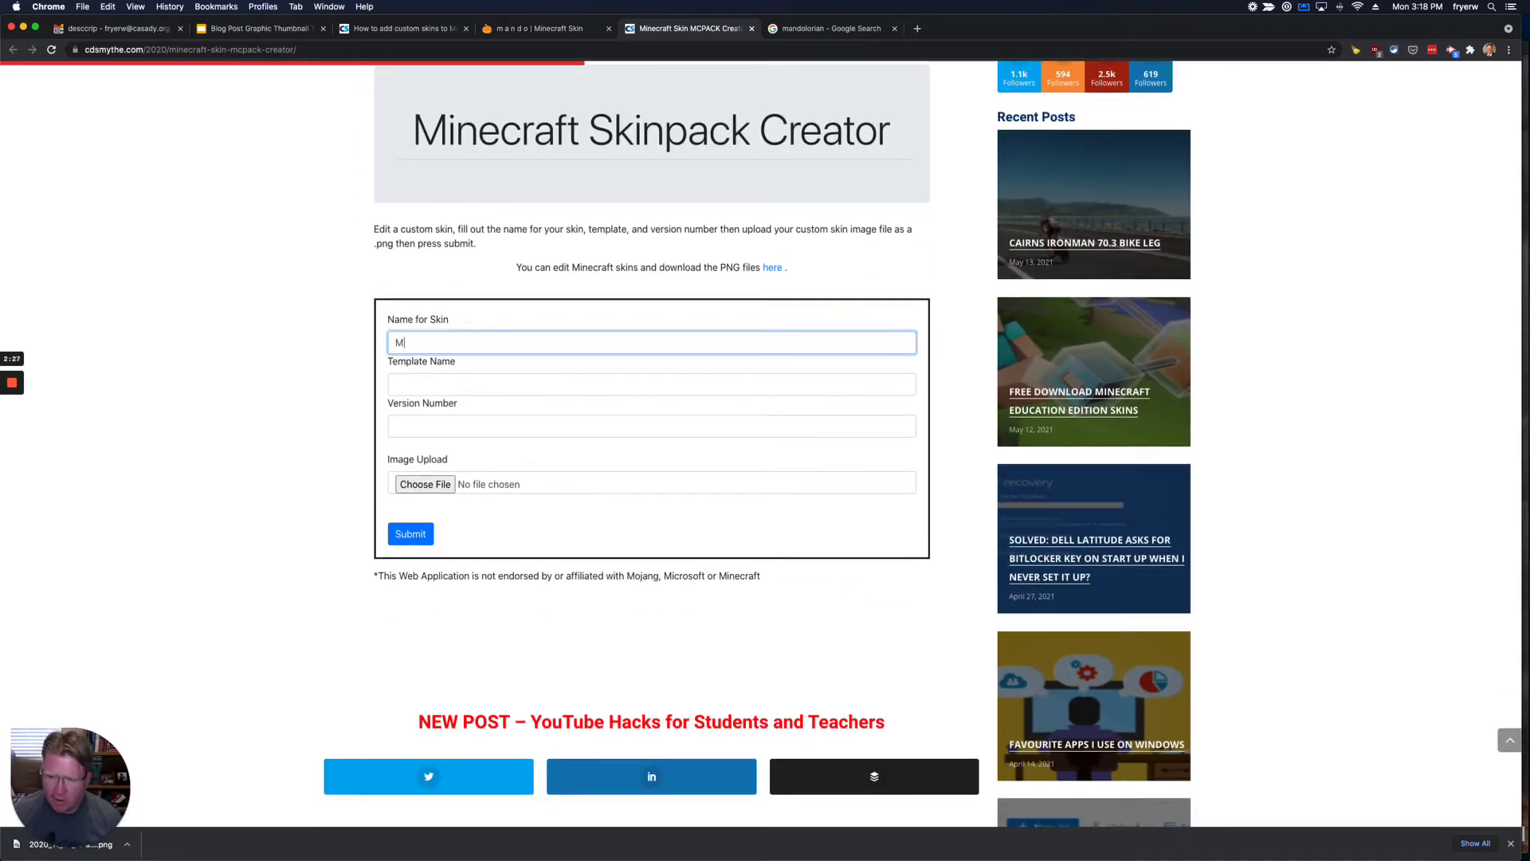
text(mandalorian)
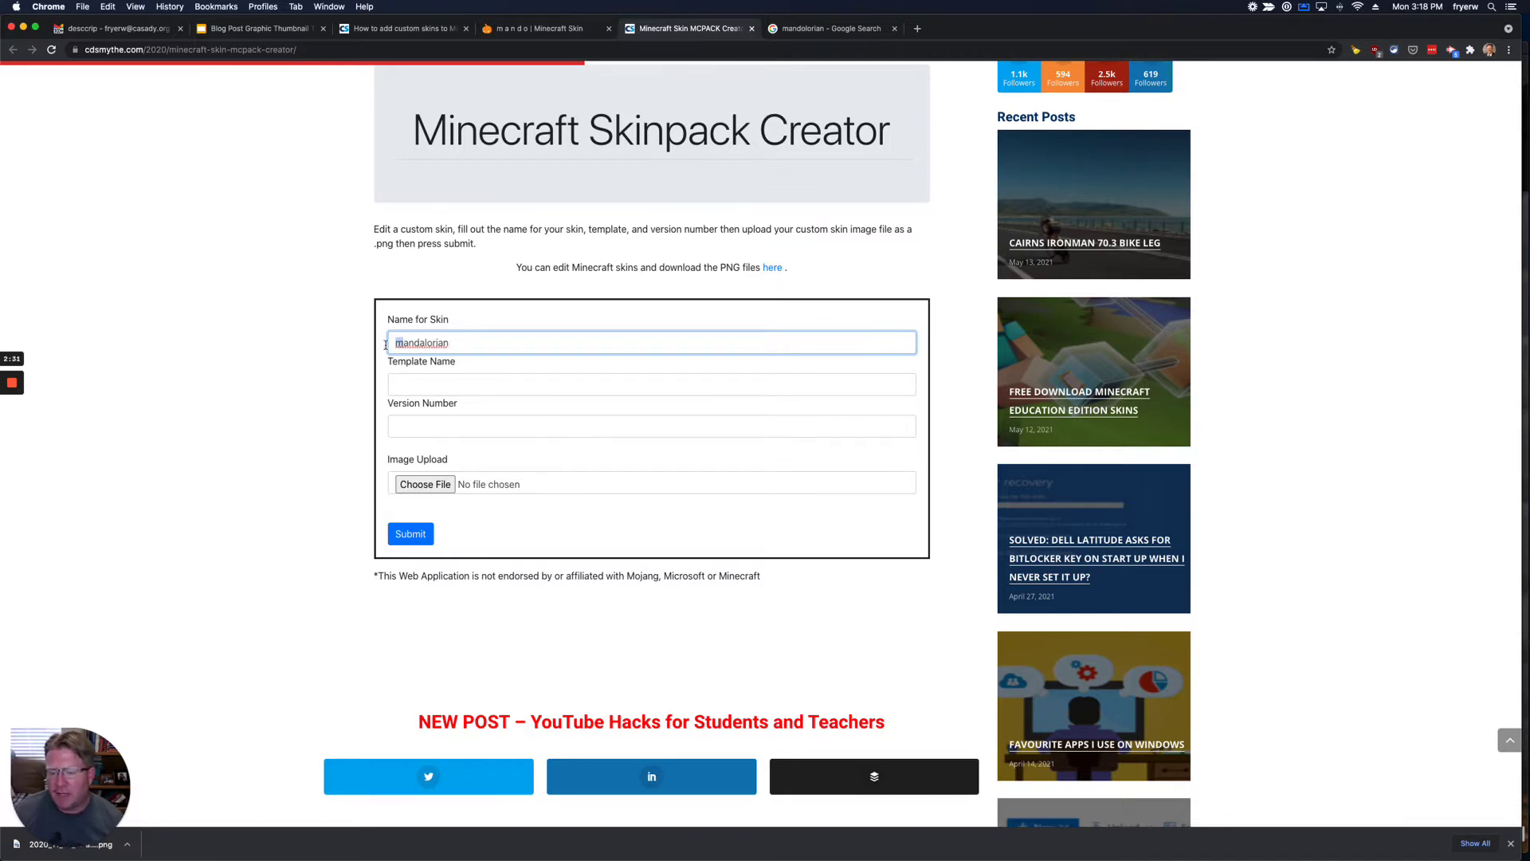
text(M)
key(Tab)
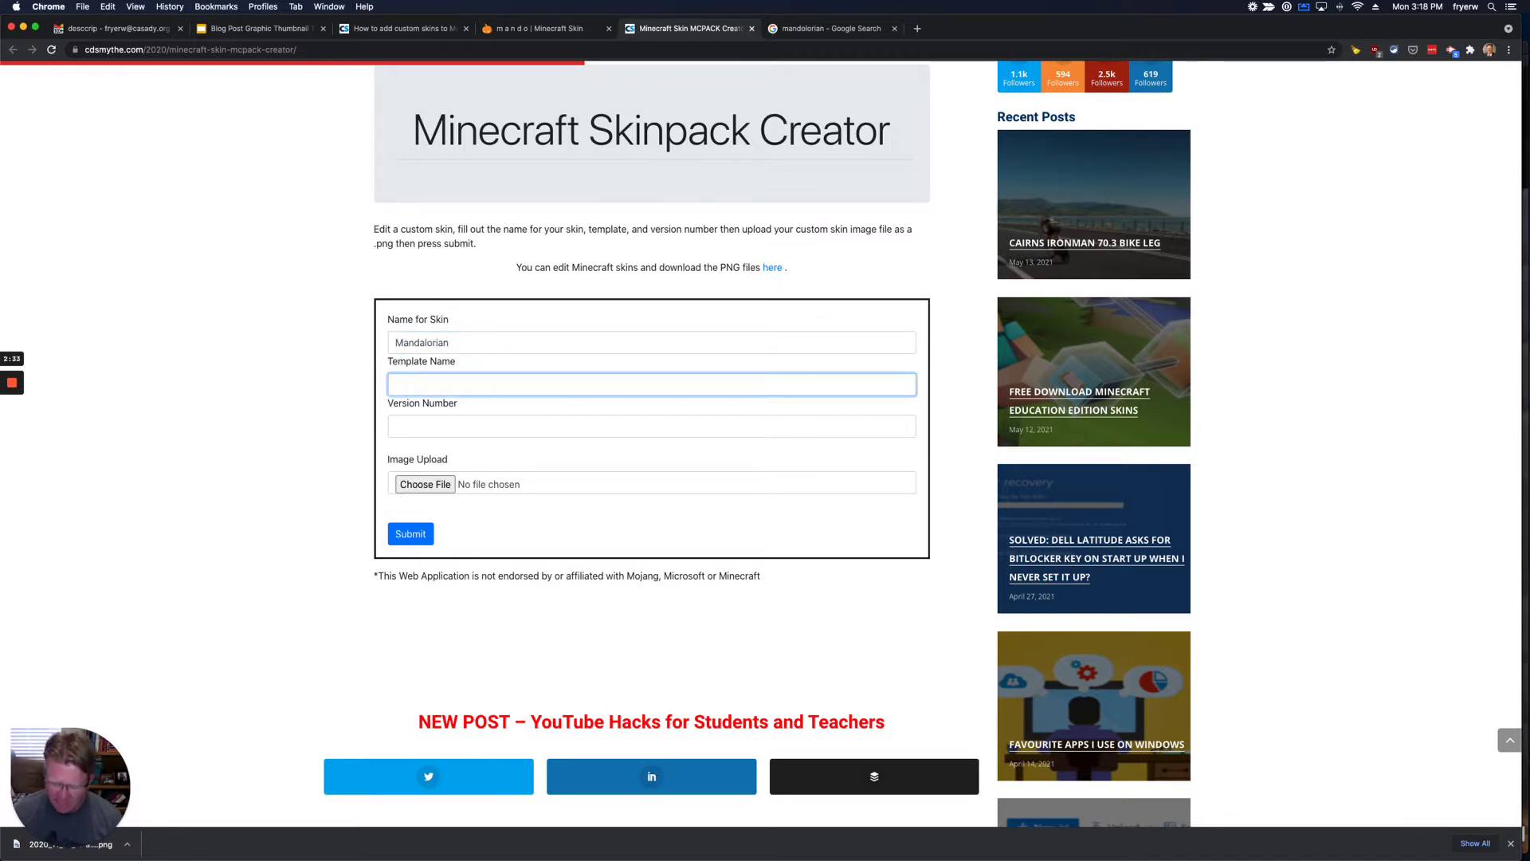
- Set the template name to "Star Wars" and the version number to 1.0
text(Star)
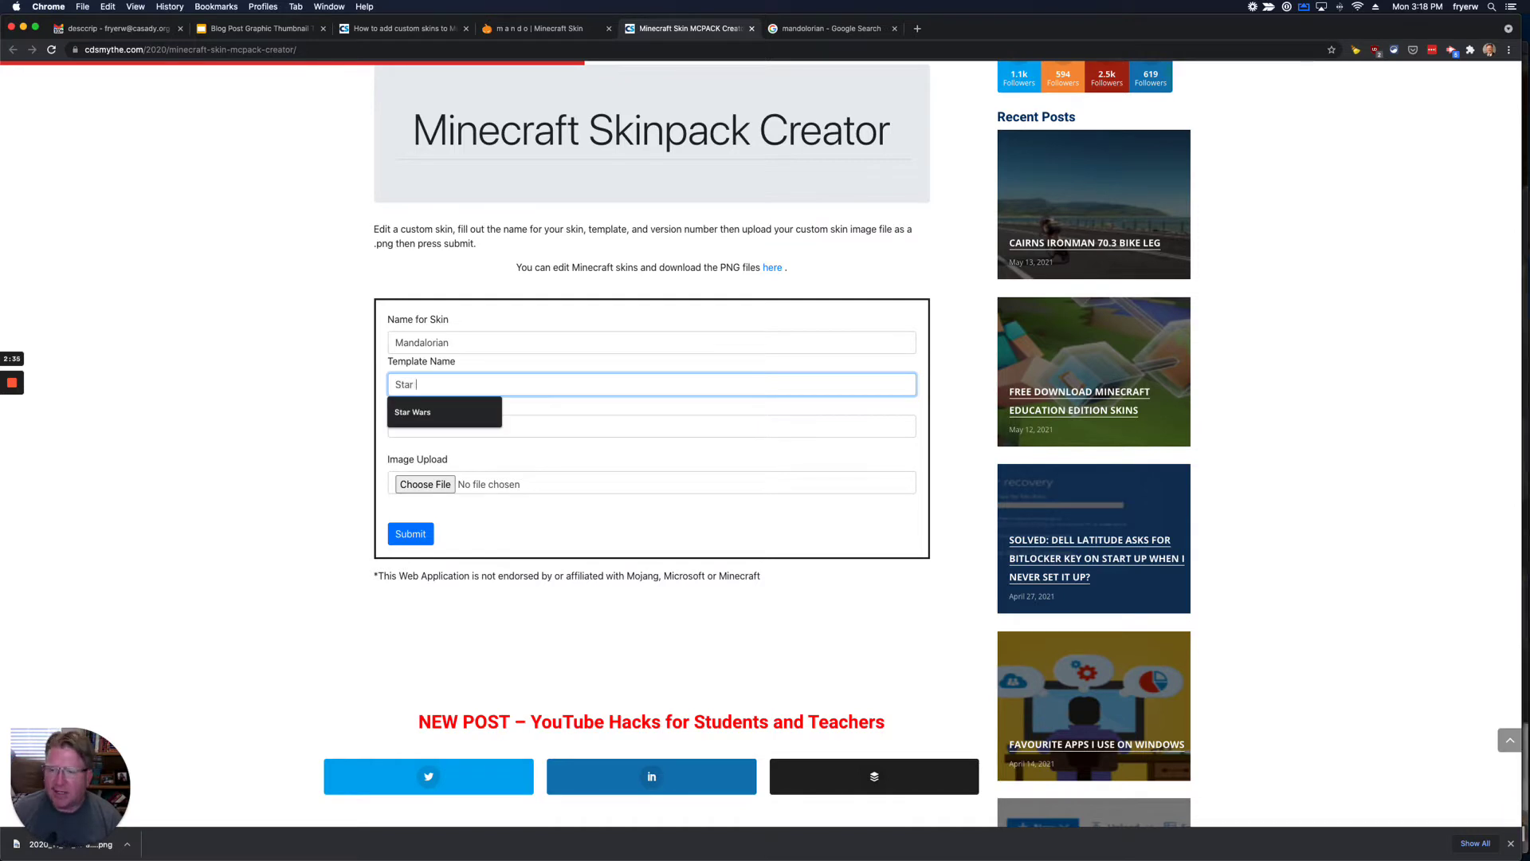
click(417, 421)
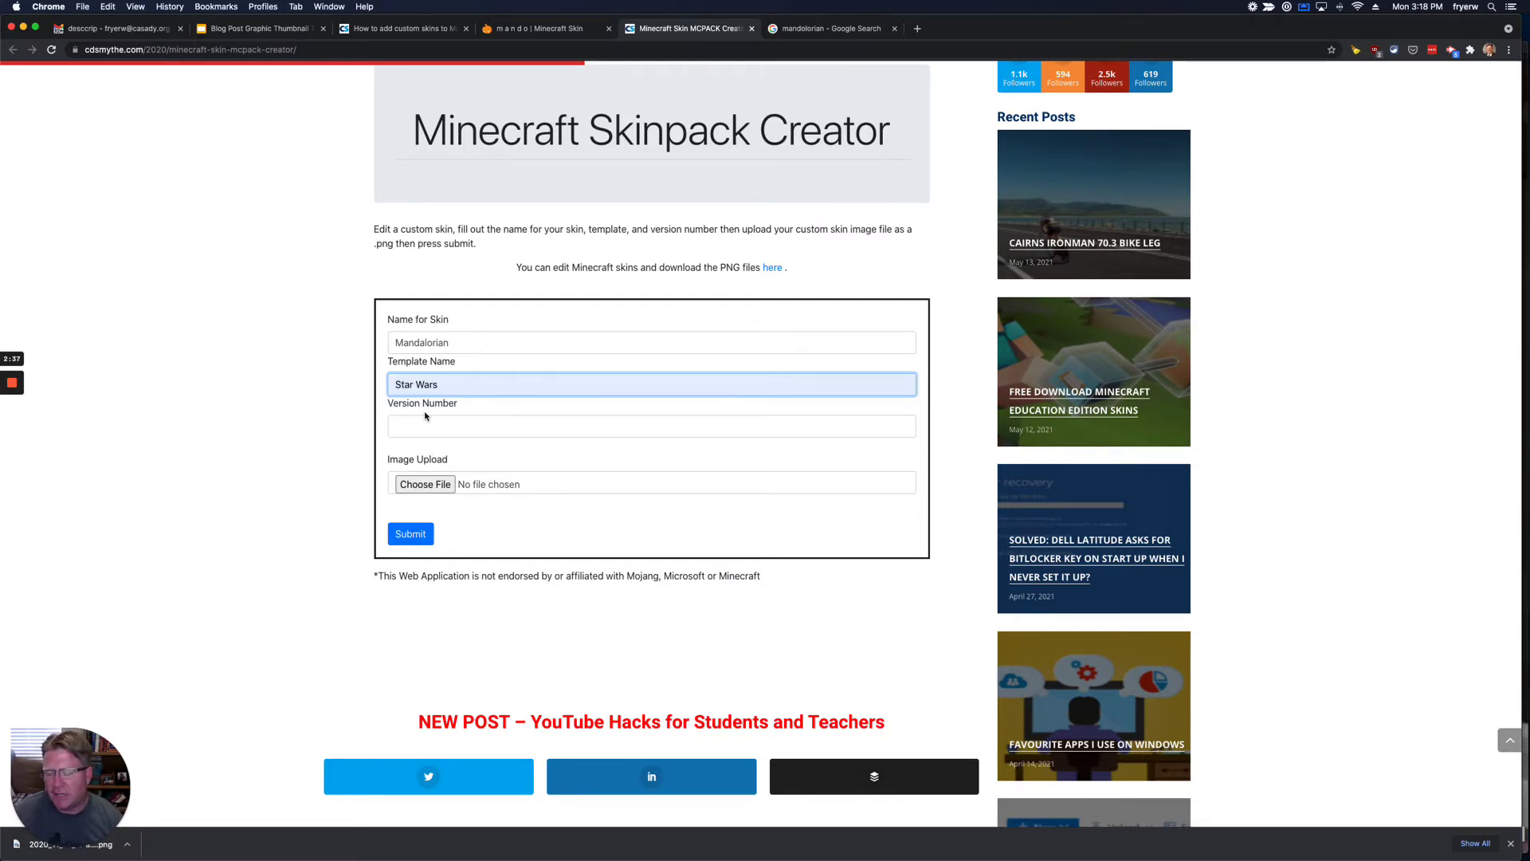
click(425, 421)
text(1)
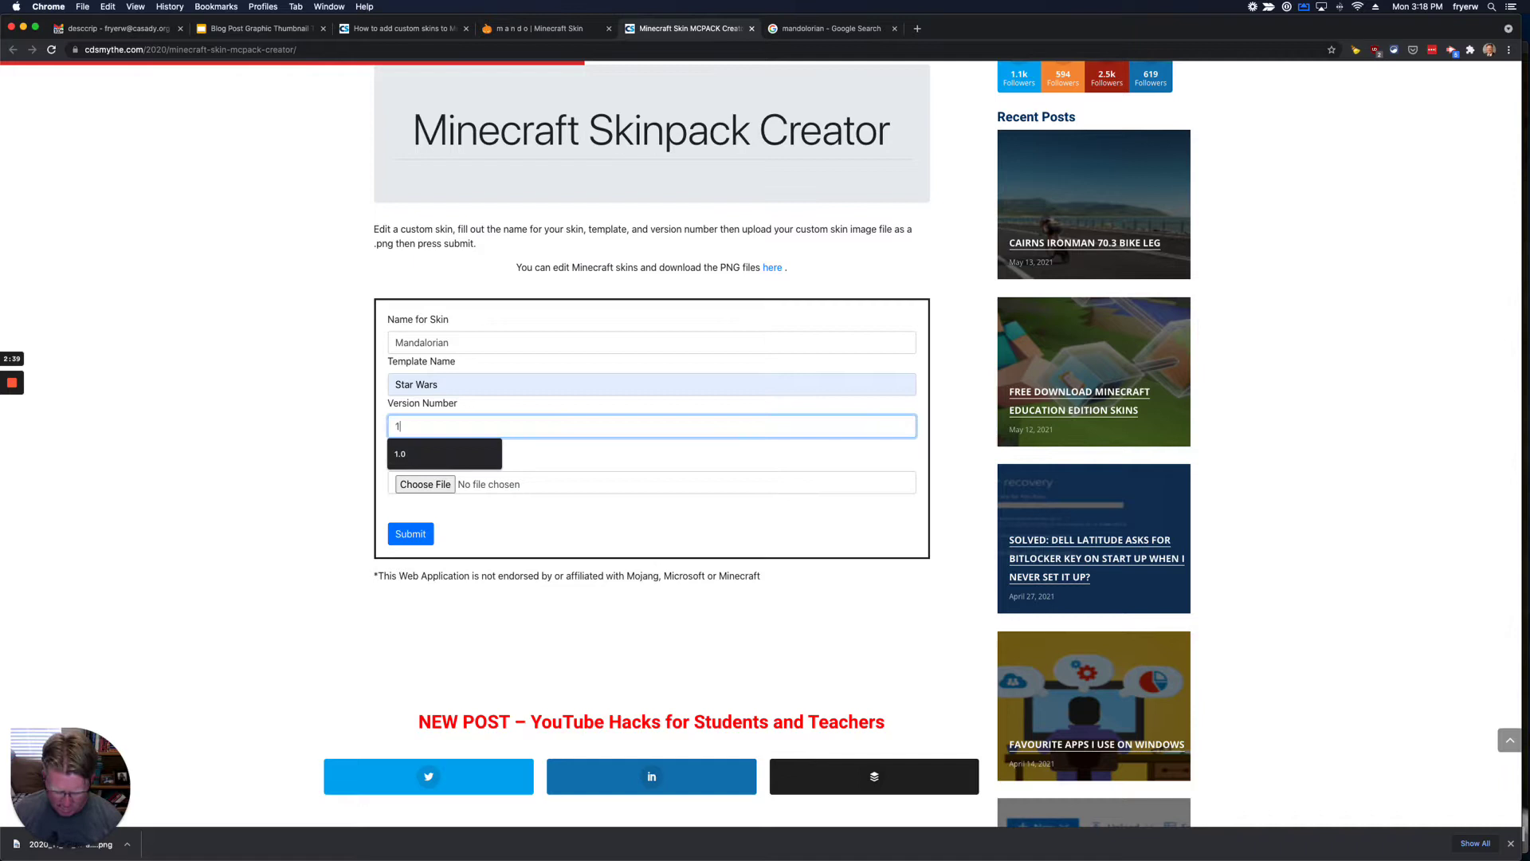
text(.0)
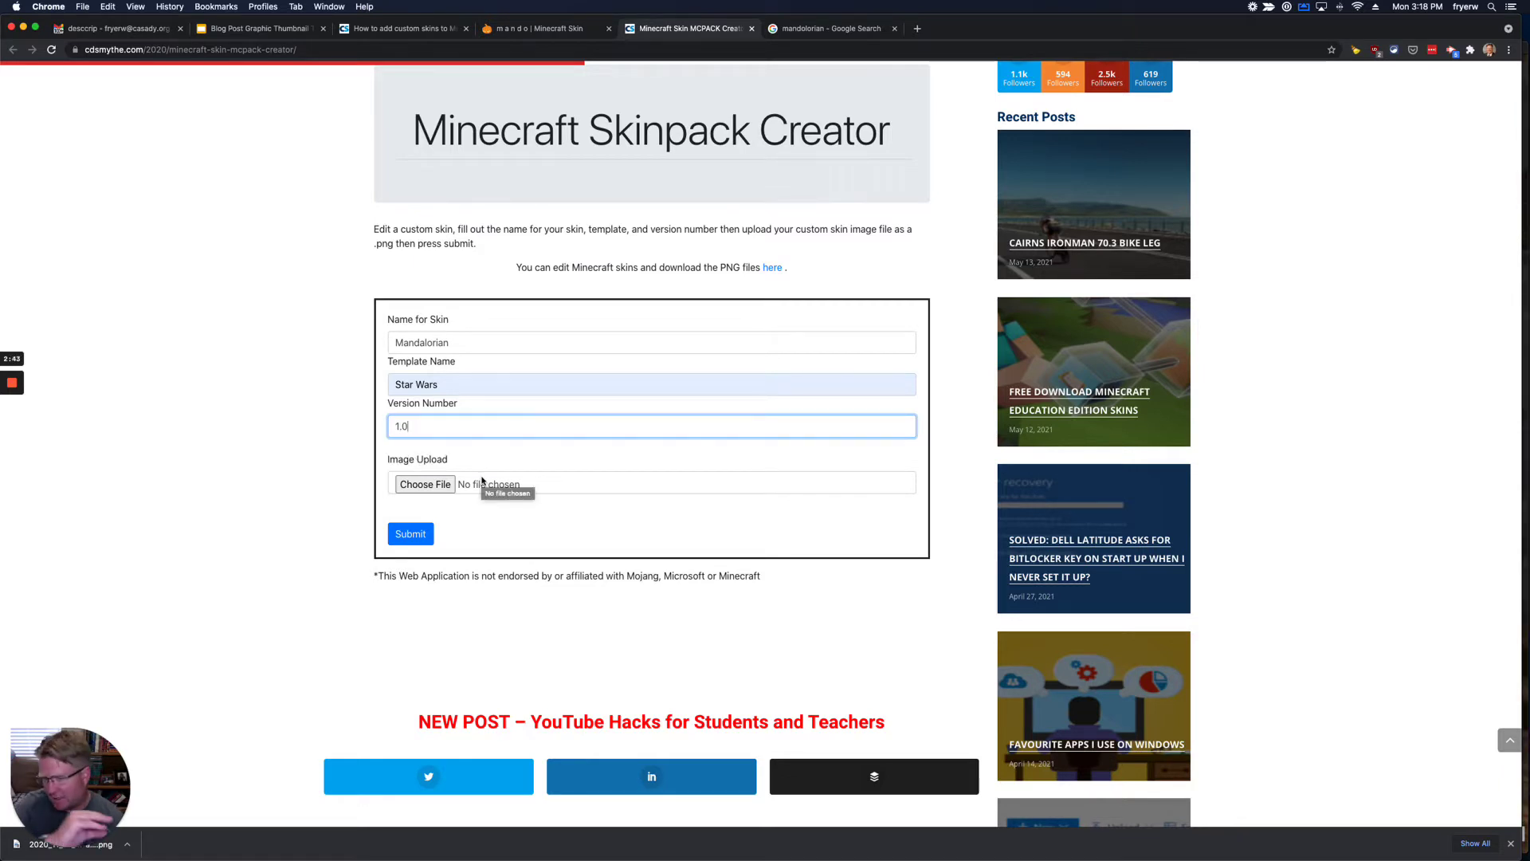
- Choose 2020_11_27_m-a-n-d-o-15876556.png from Downloads as the skin image and submit the form
click(446, 486)
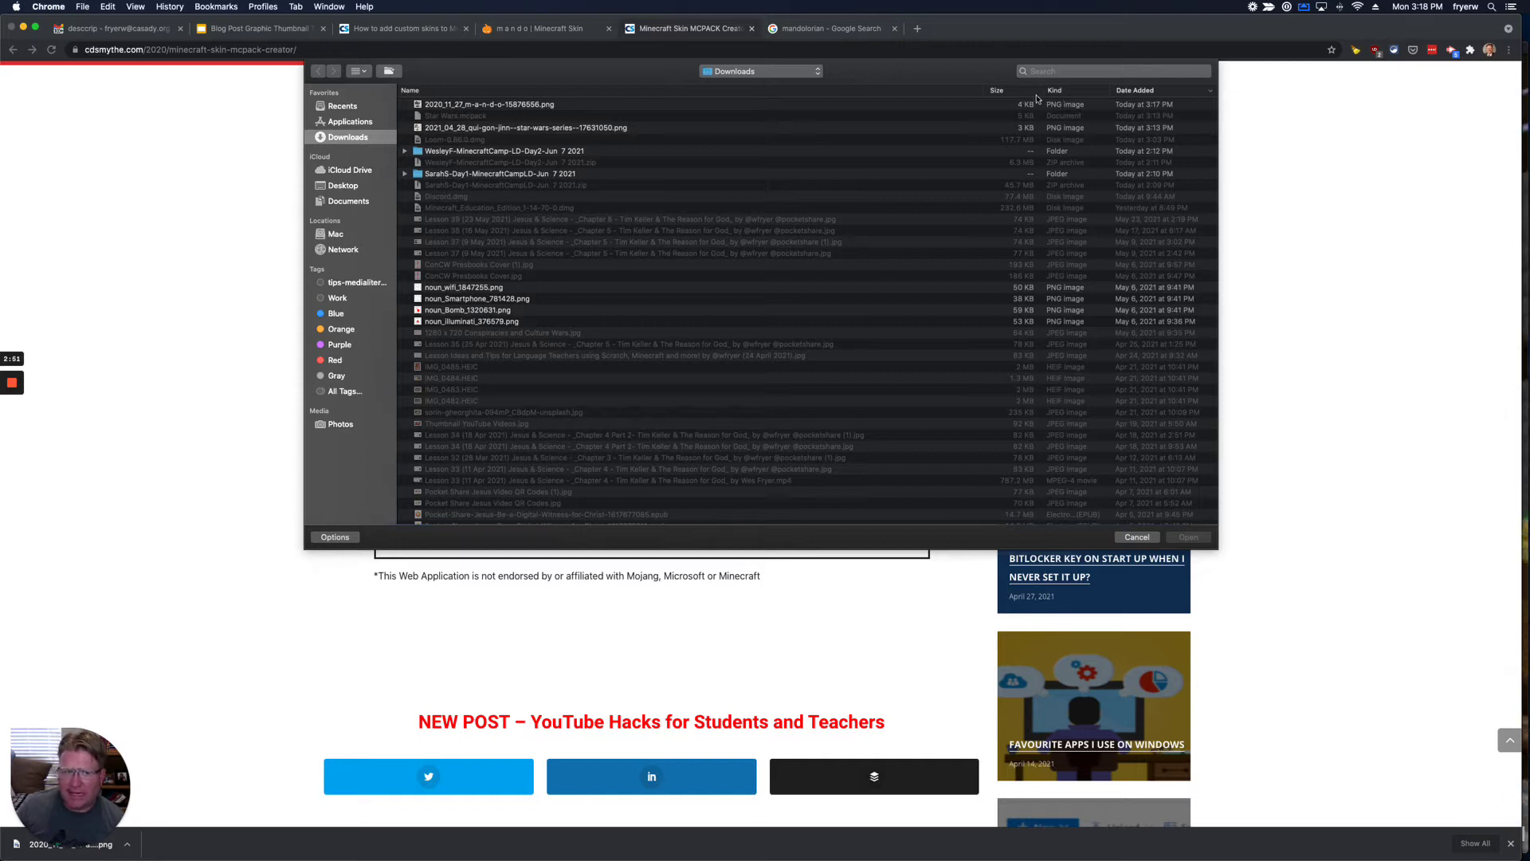
click(532, 105)
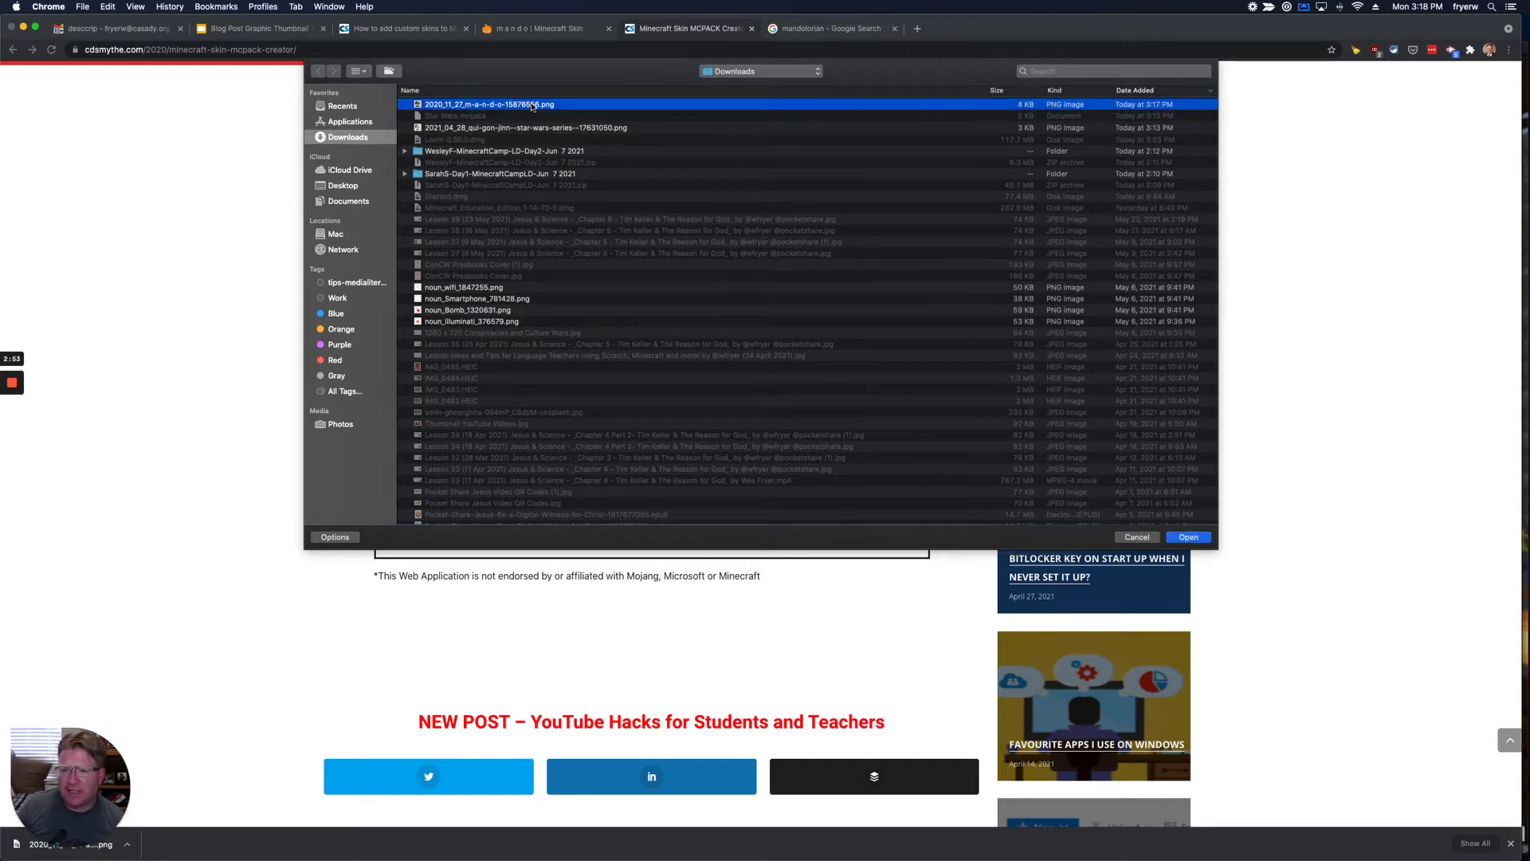
double_click(532, 105)
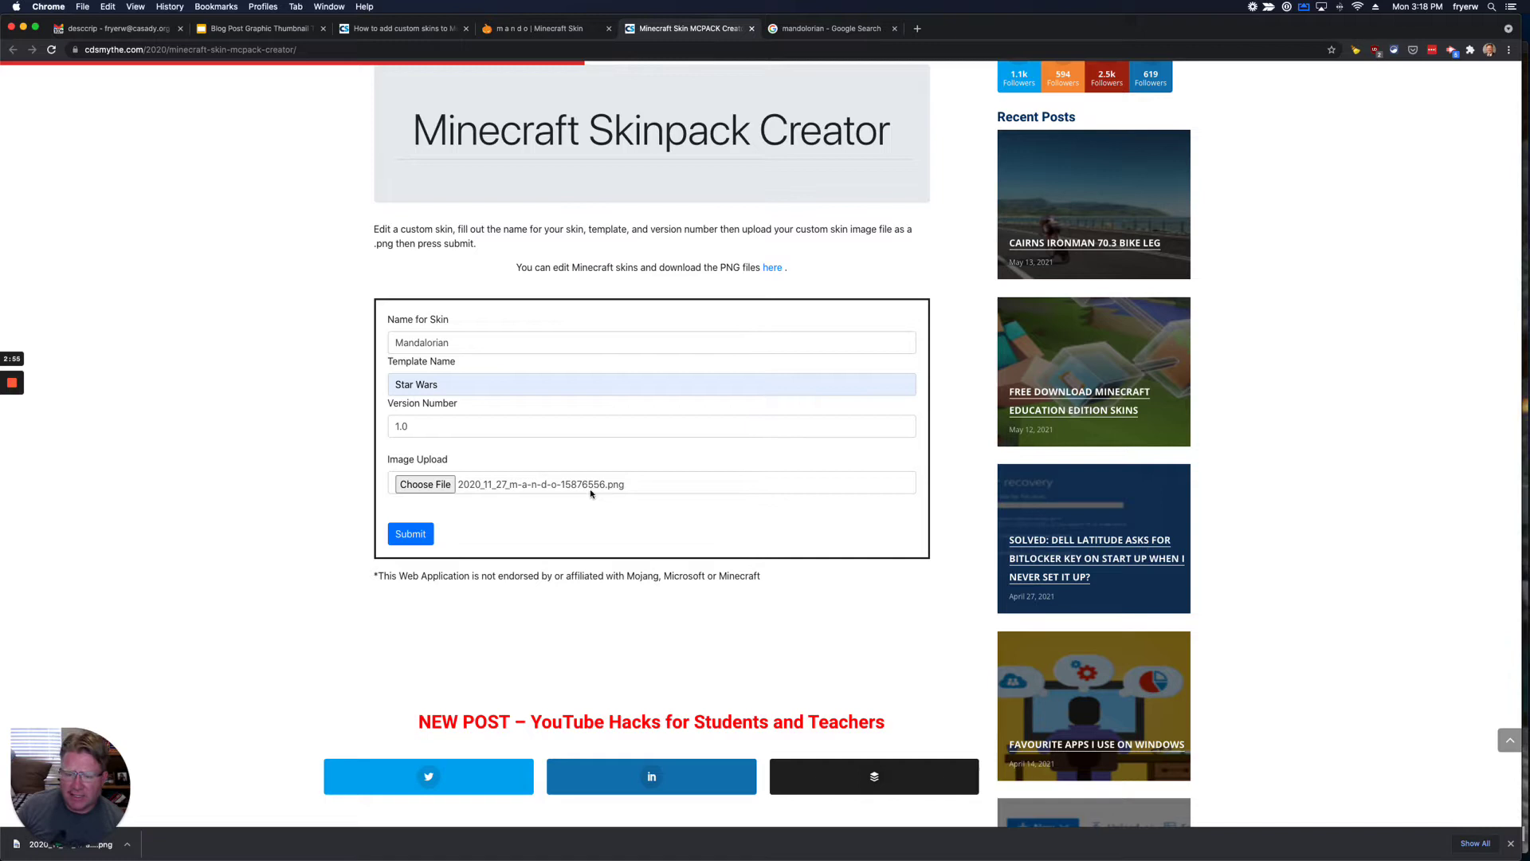
click(422, 535)
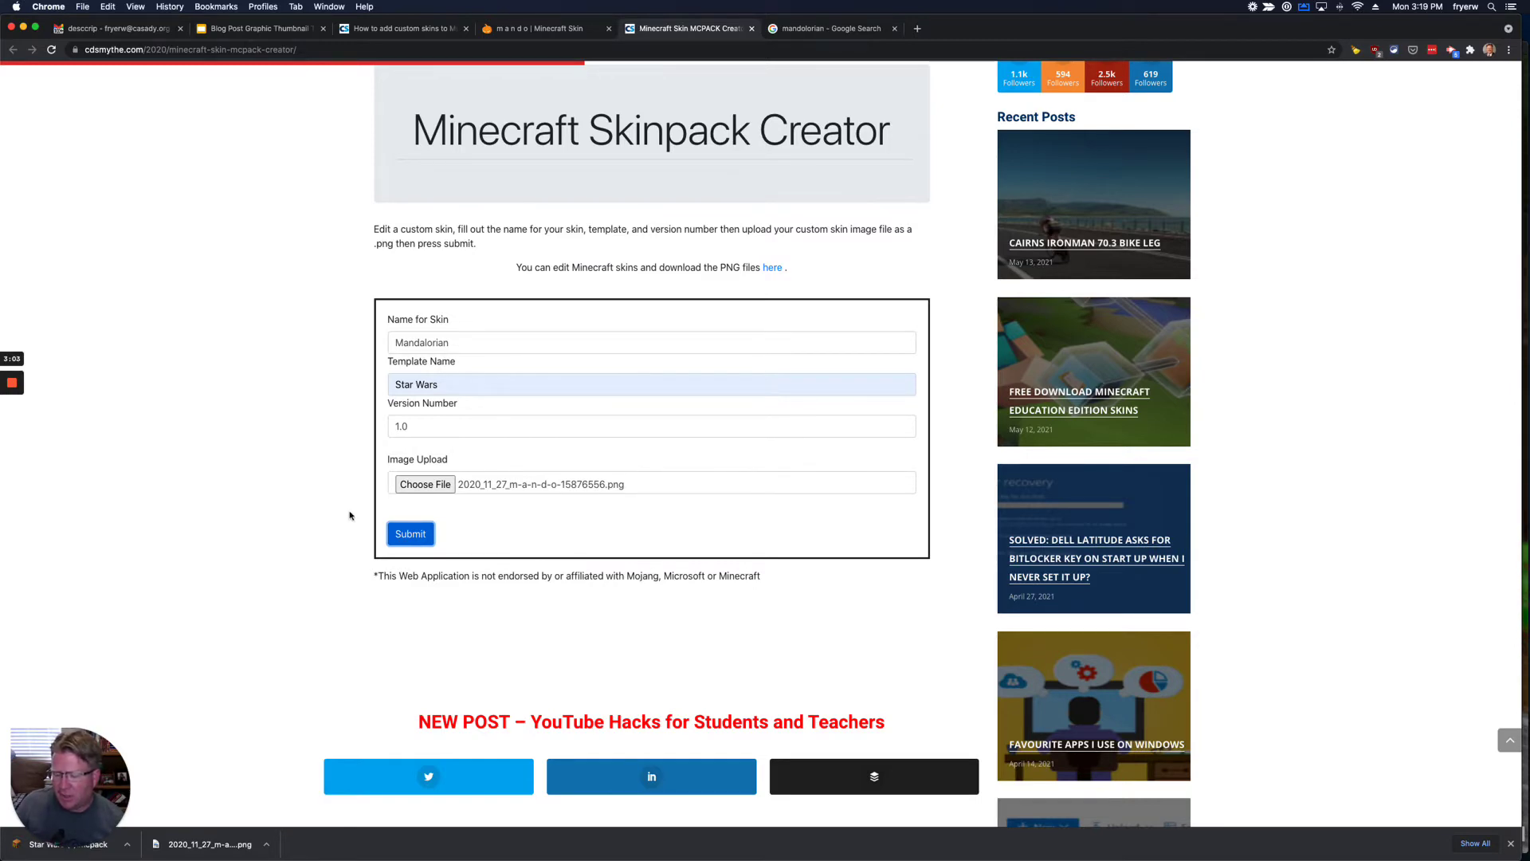
- Show the downloaded Star Wars (1).mcpack file in Finder and display the Downloads folder as icons
scroll(349, 514, up, 8)
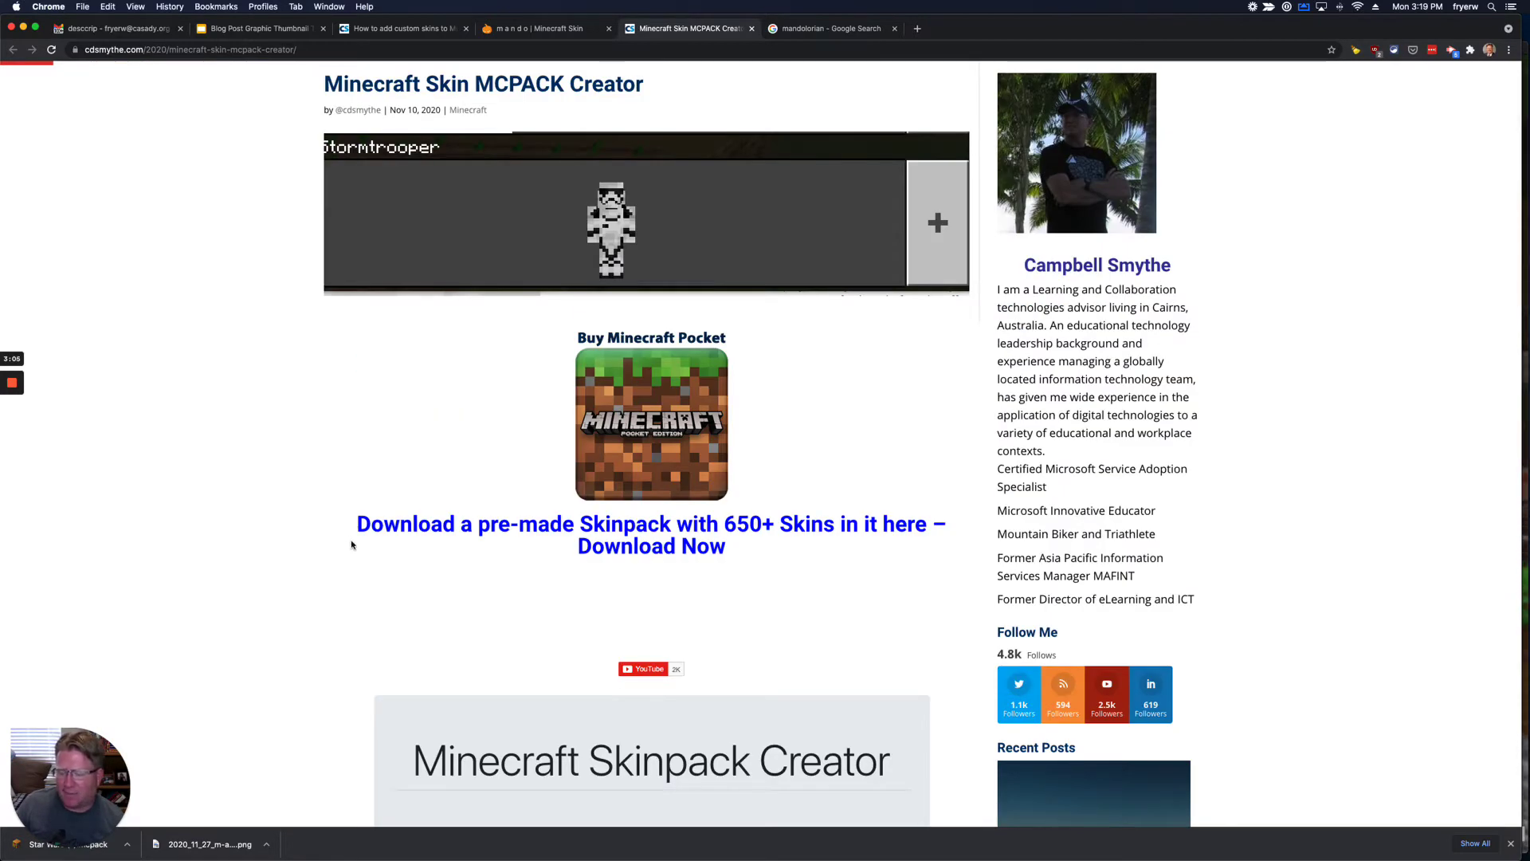
click(127, 844)
click(145, 832)
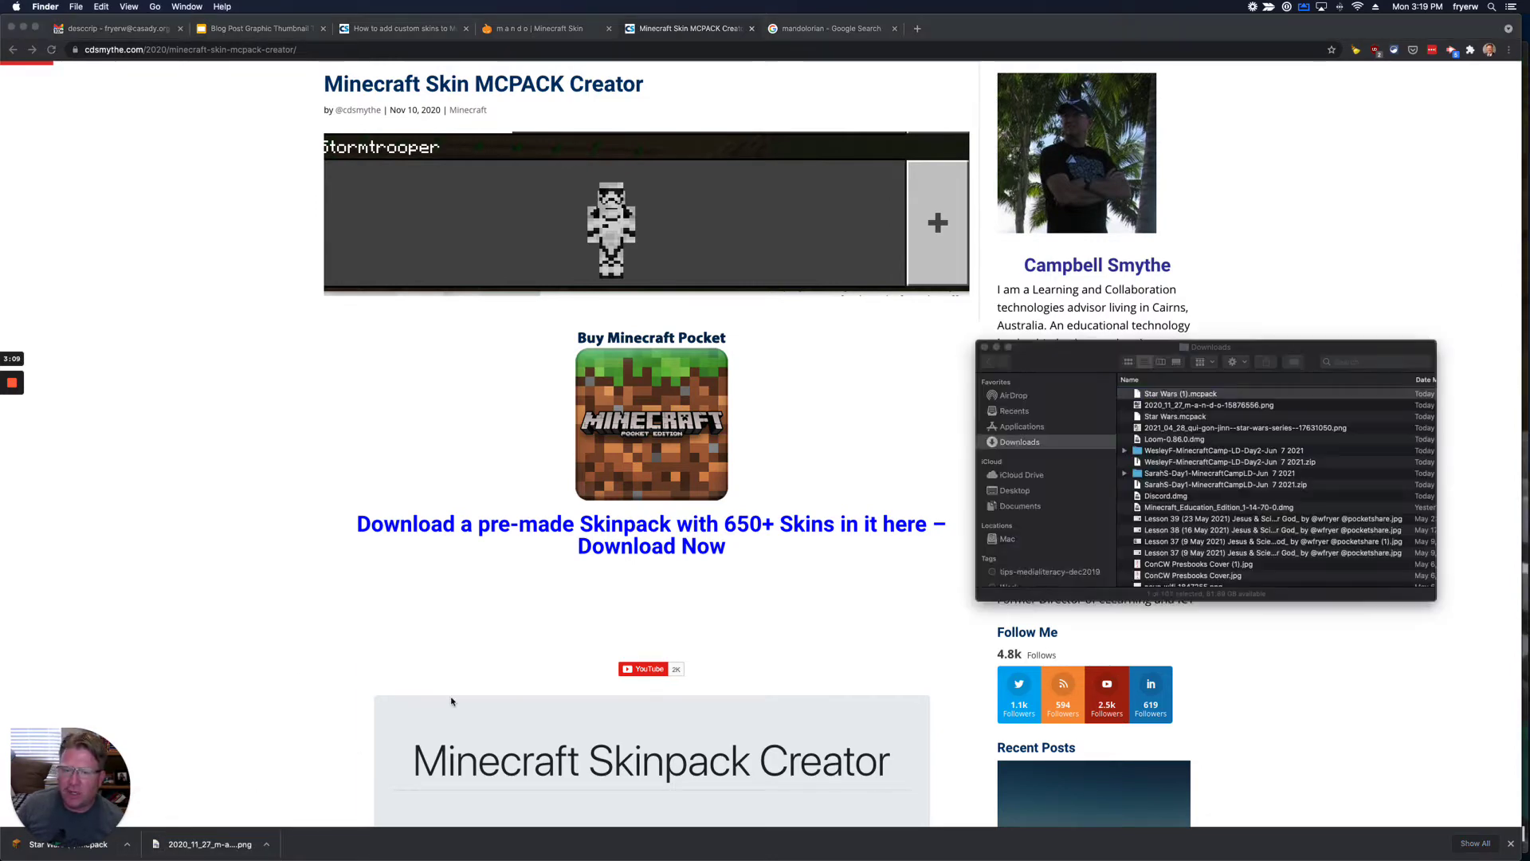
drag(1072, 350, 700, 297)
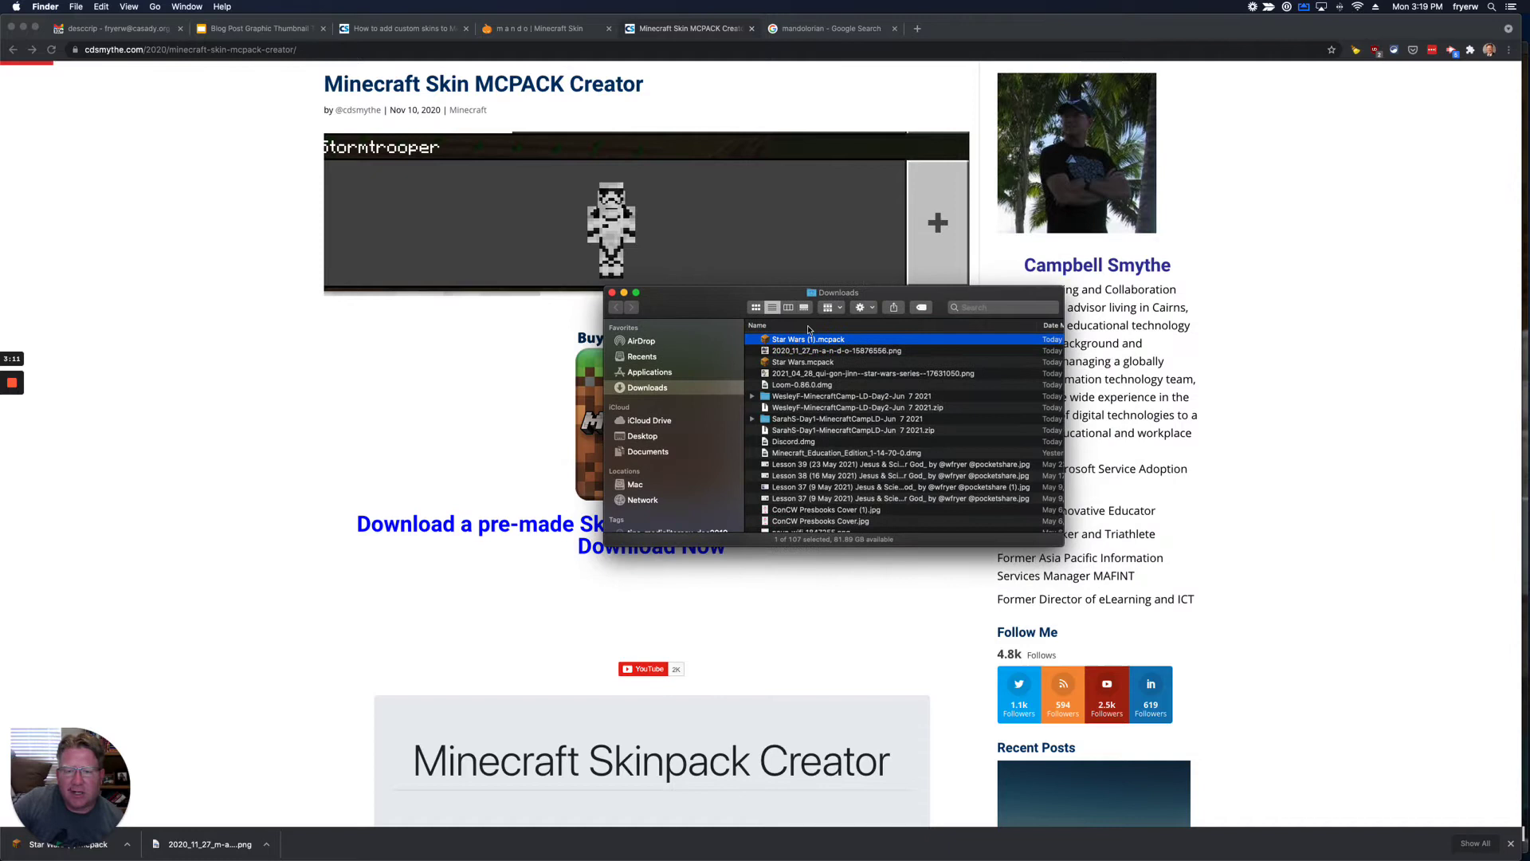
key(super+1)
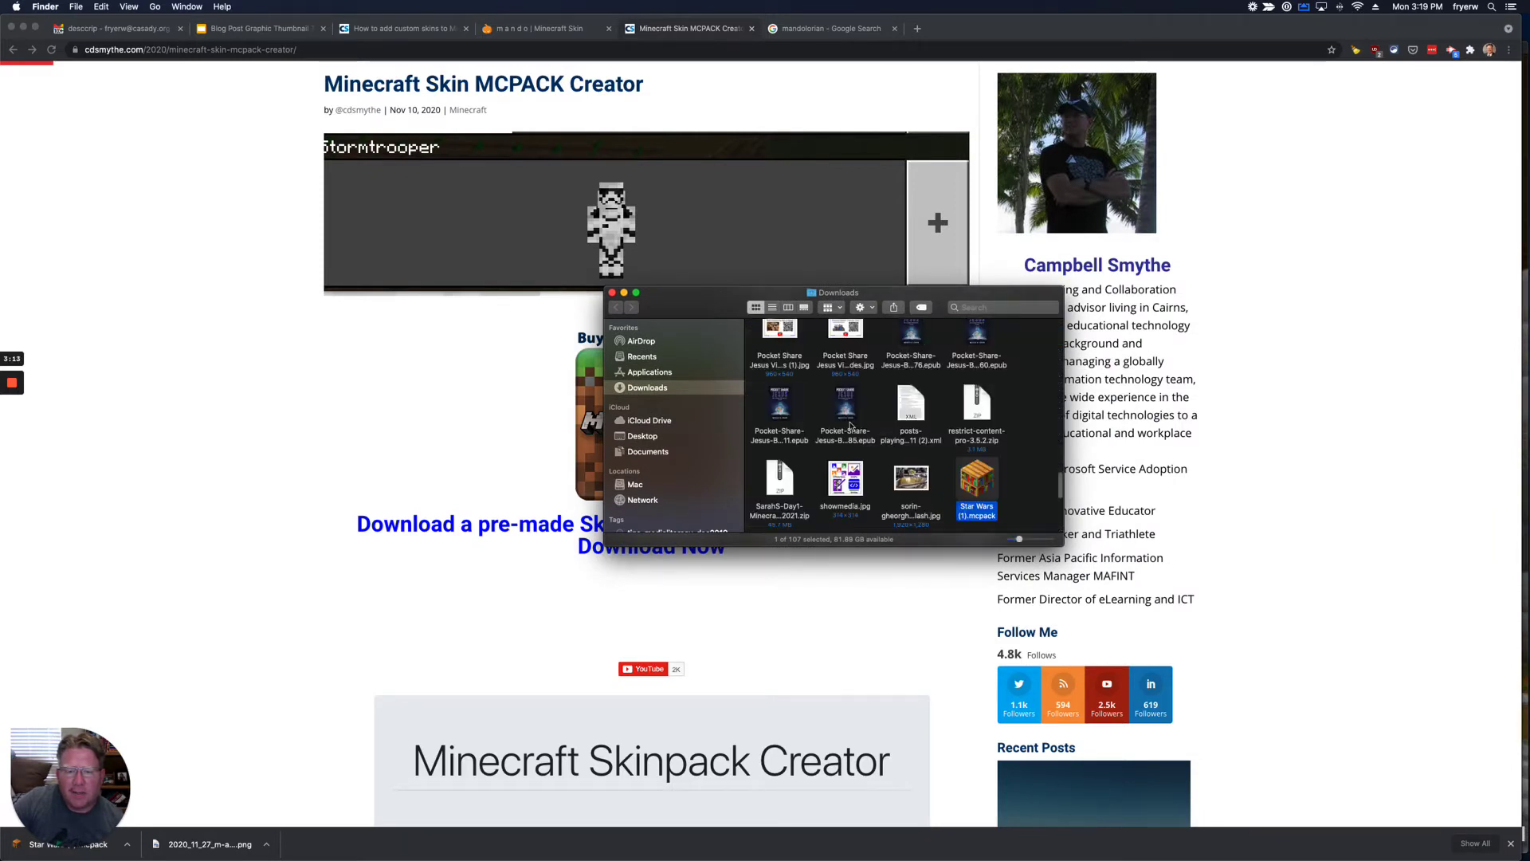
- Enlarge the Downloads window and rename the Star Wars (1).mcpack file as mando.mcpack
drag(1063, 545, 1254, 725)
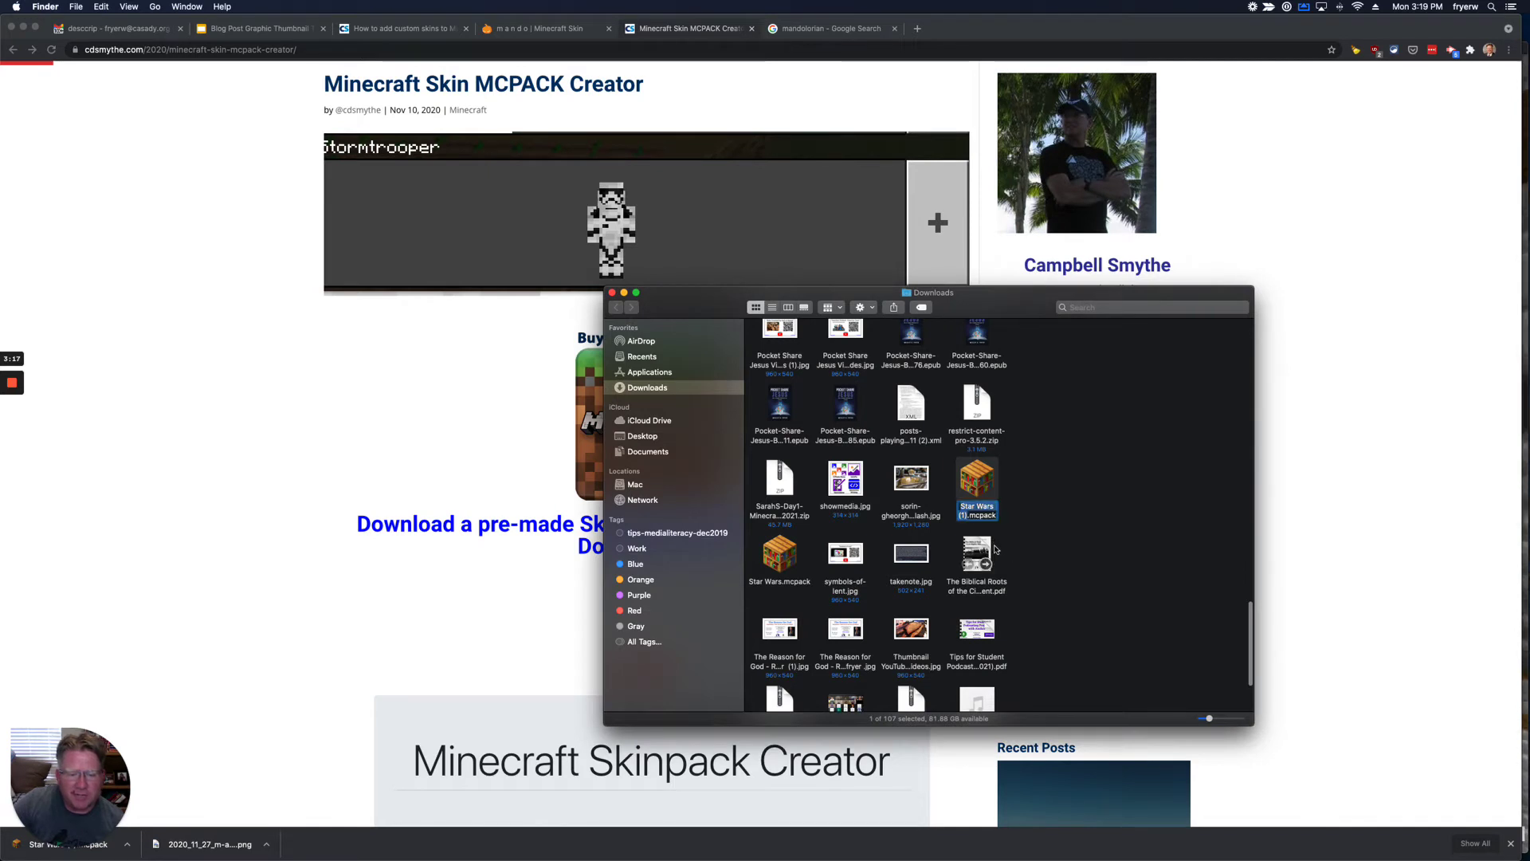
click(968, 513)
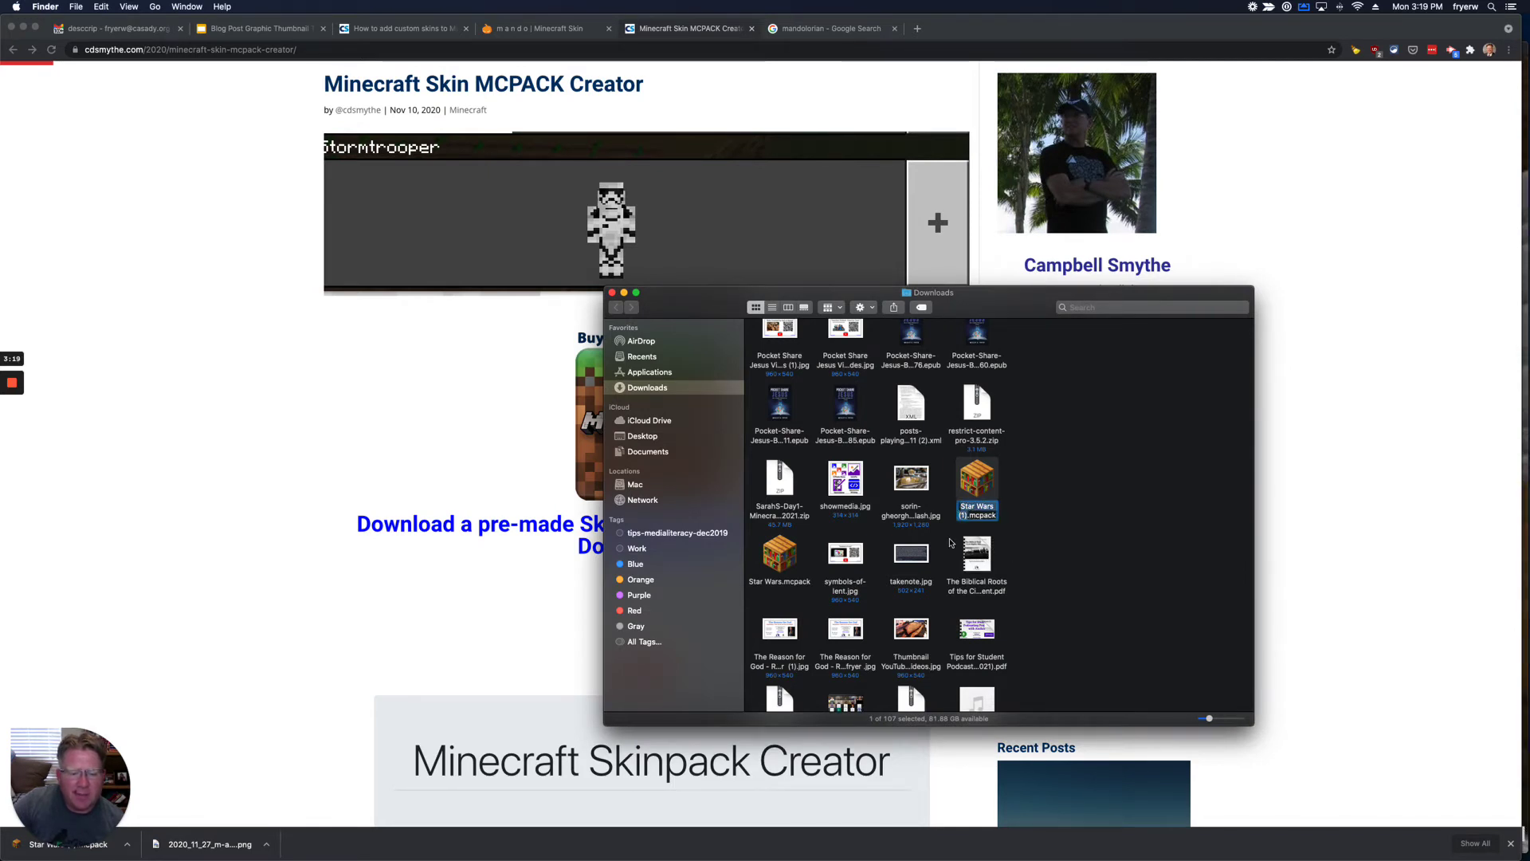
key(Return)
text(m)
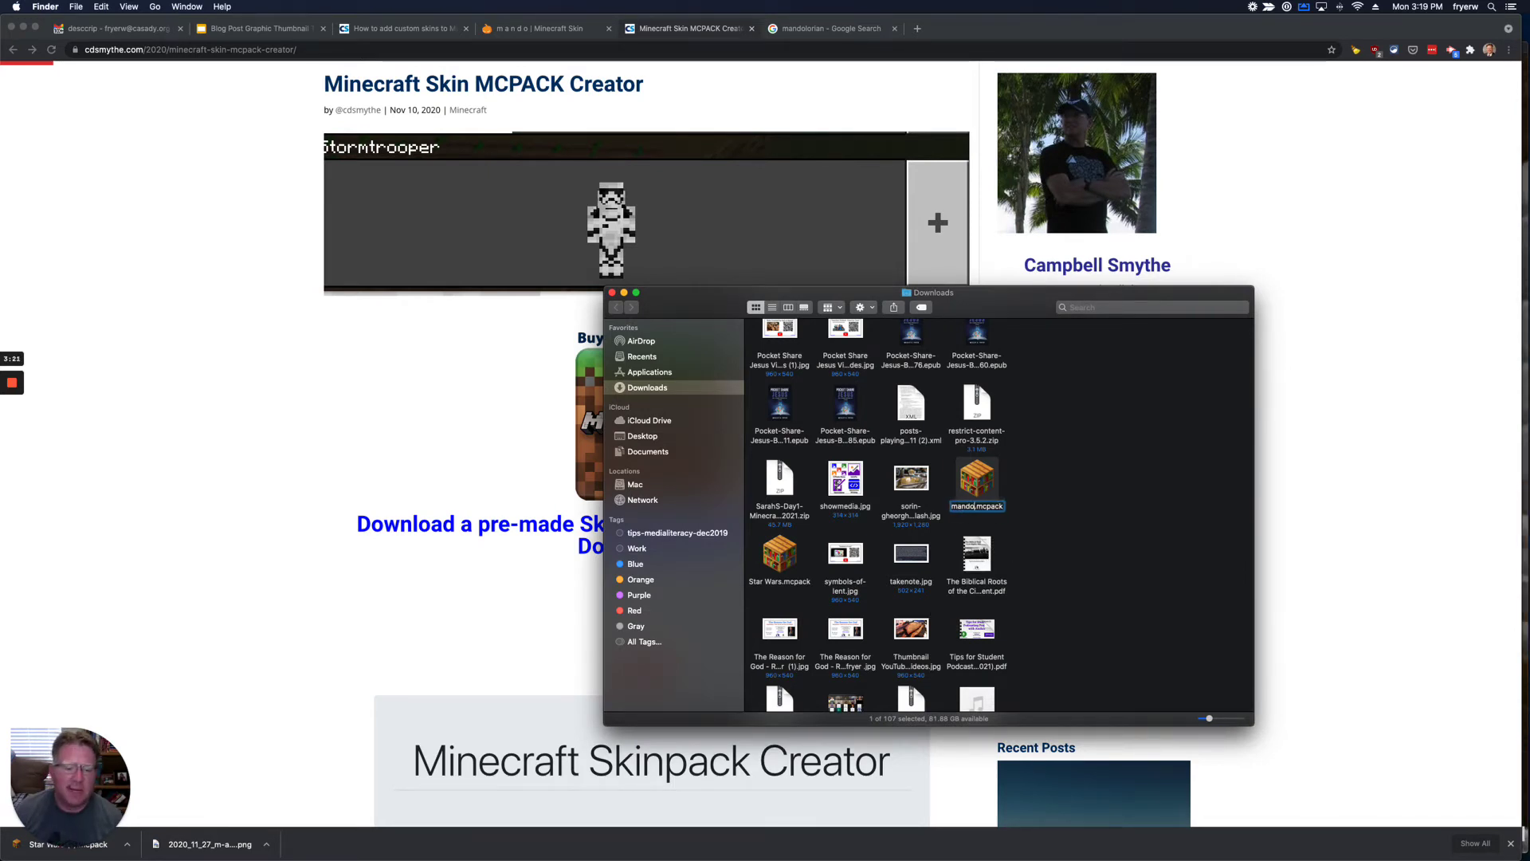
text(ando)
key(Return)
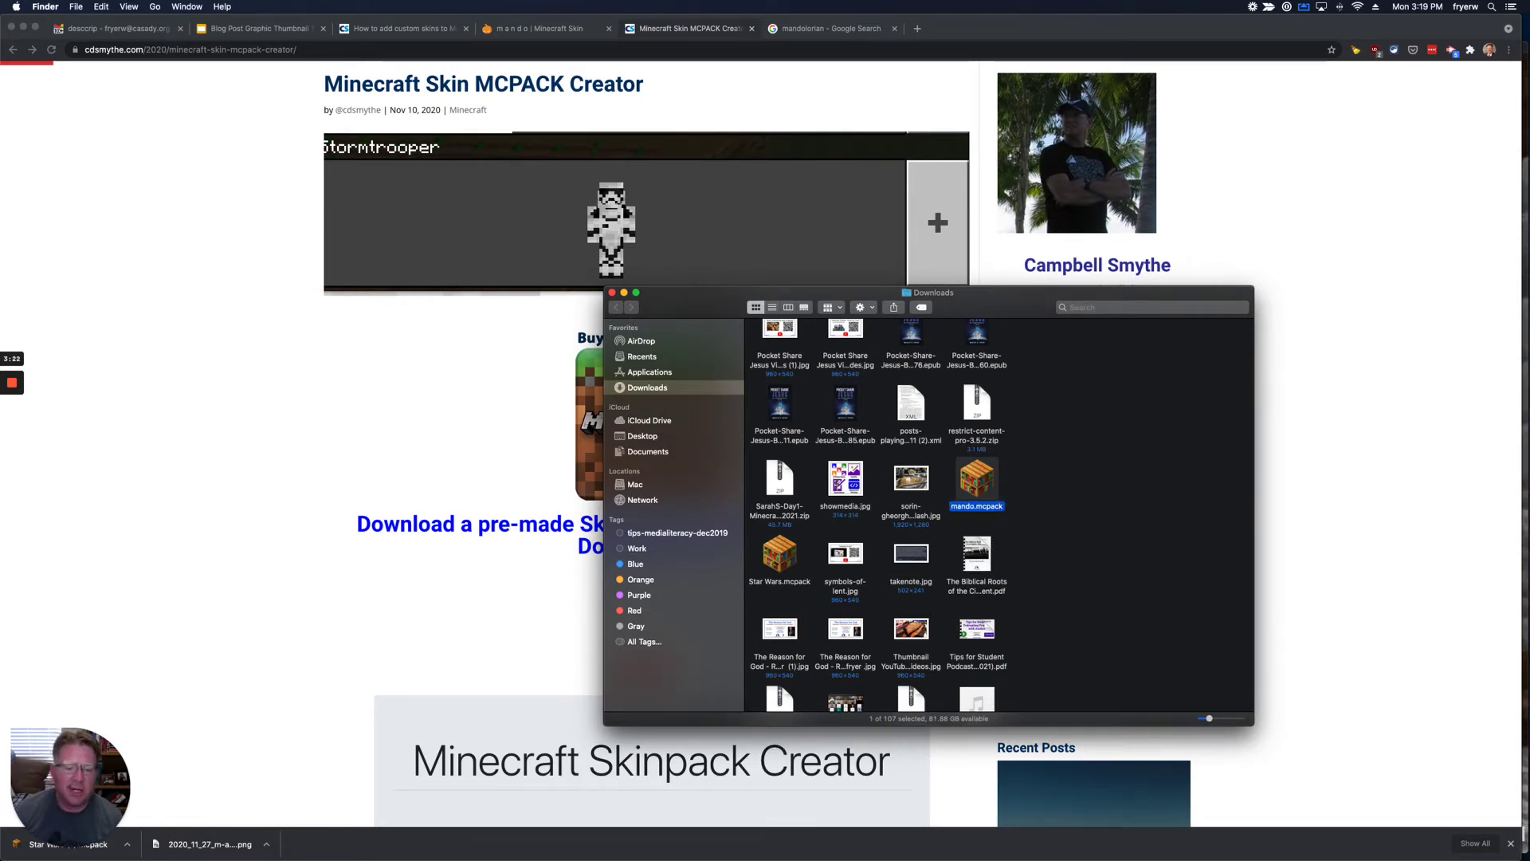
- Open mando.mcpack with Minecraft: Education Edition, enabling All Applications and sorting them by name in the application chooser
double_click(977, 488)
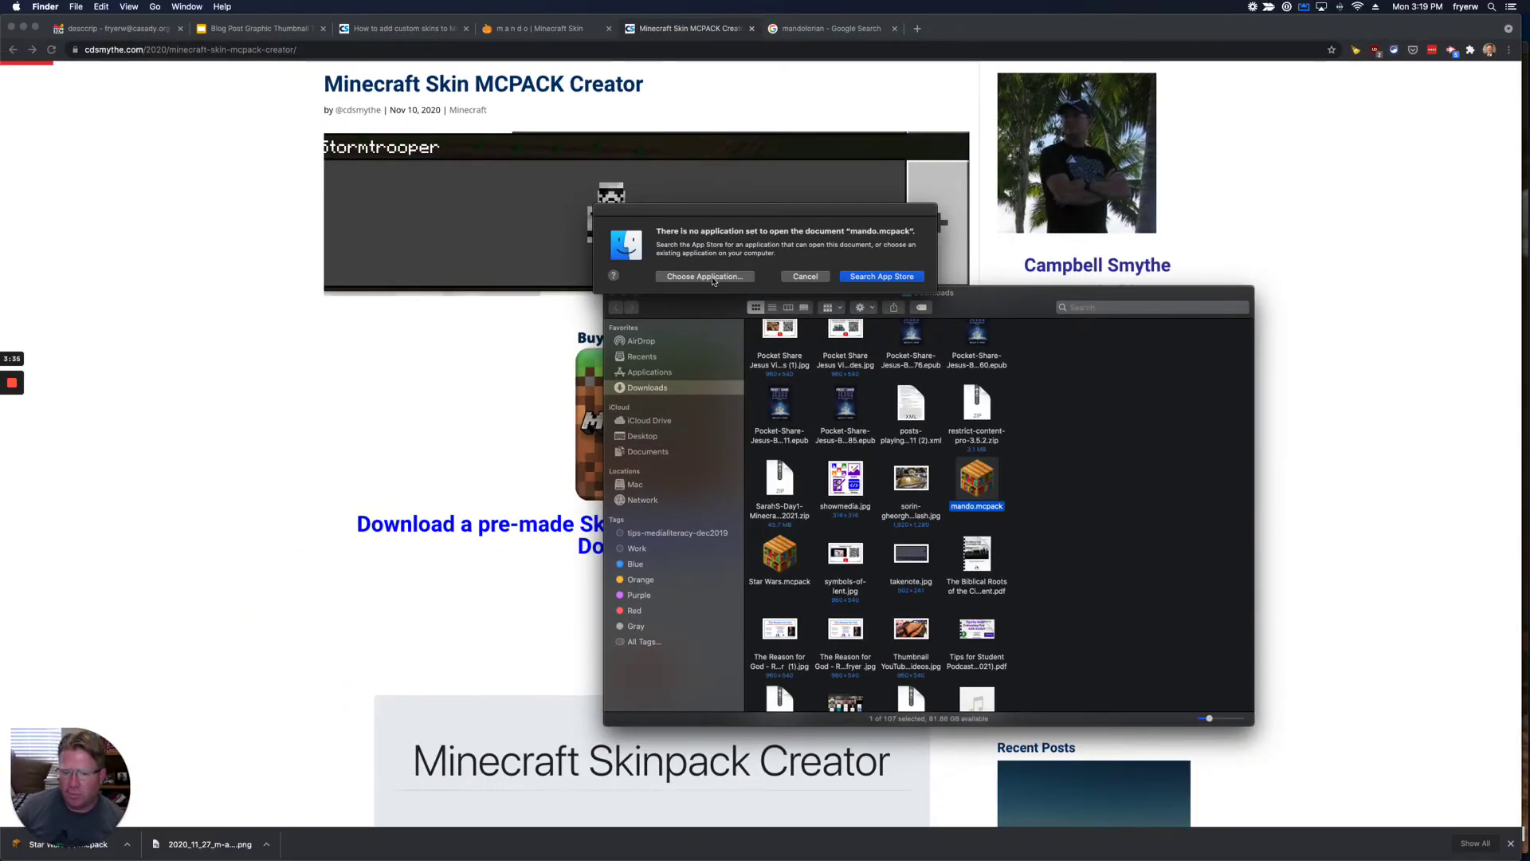
click(714, 279)
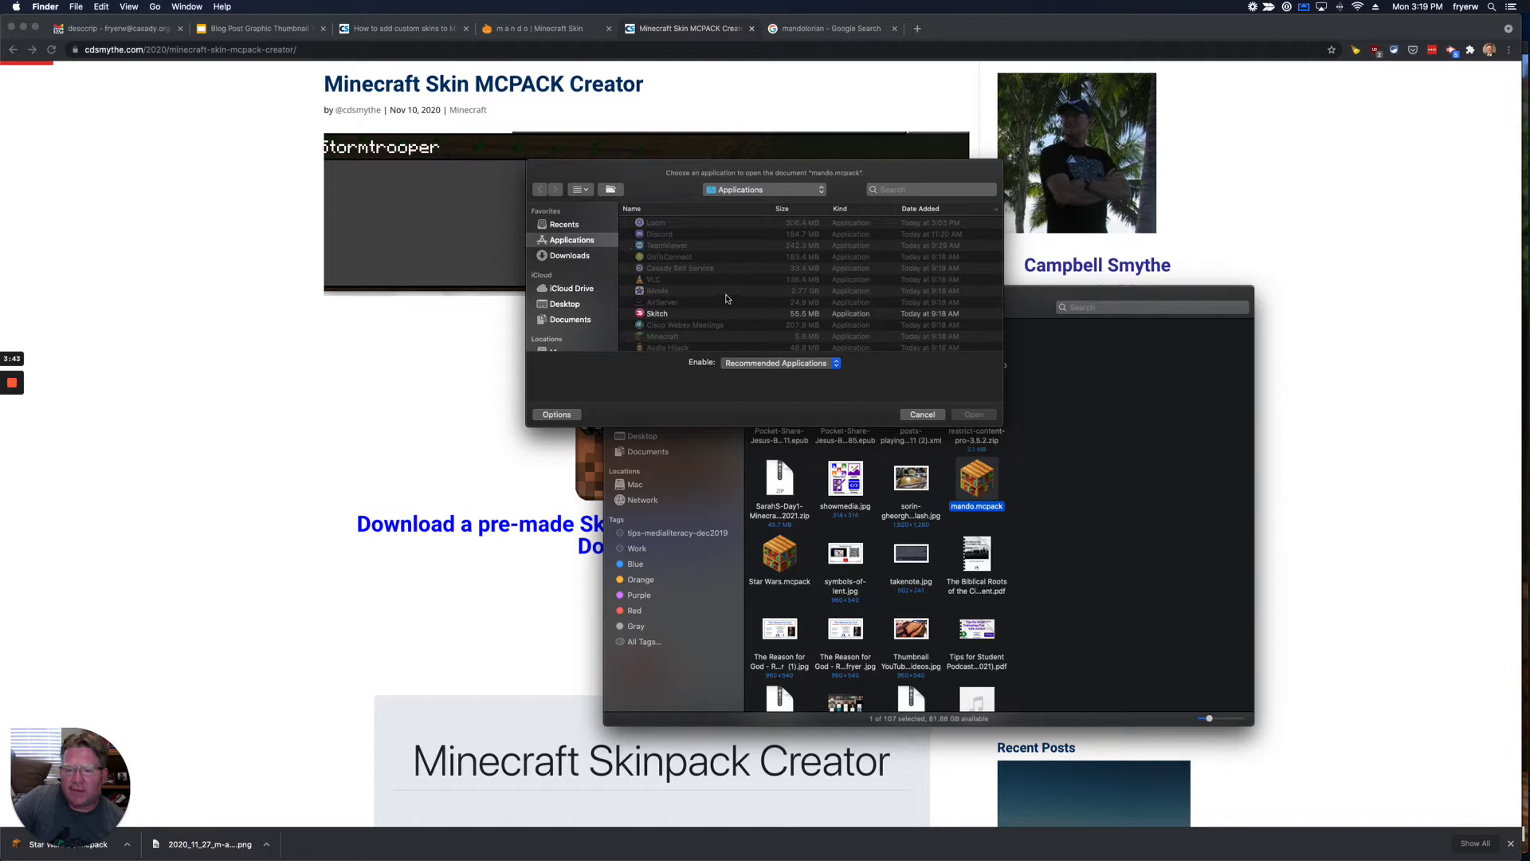
scroll(733, 320, up, 3)
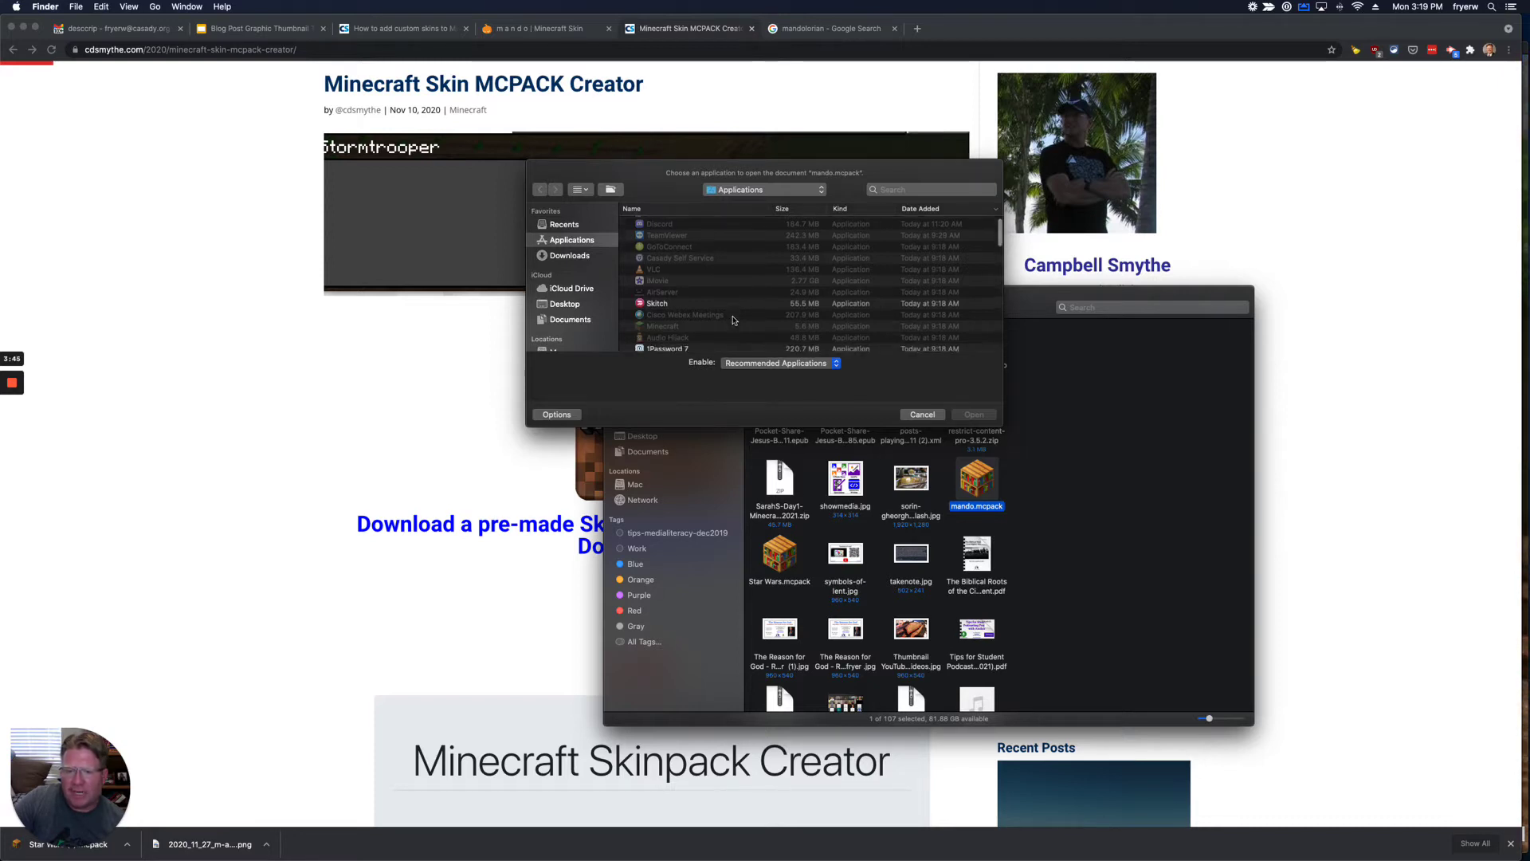
scroll(734, 321, down, 5)
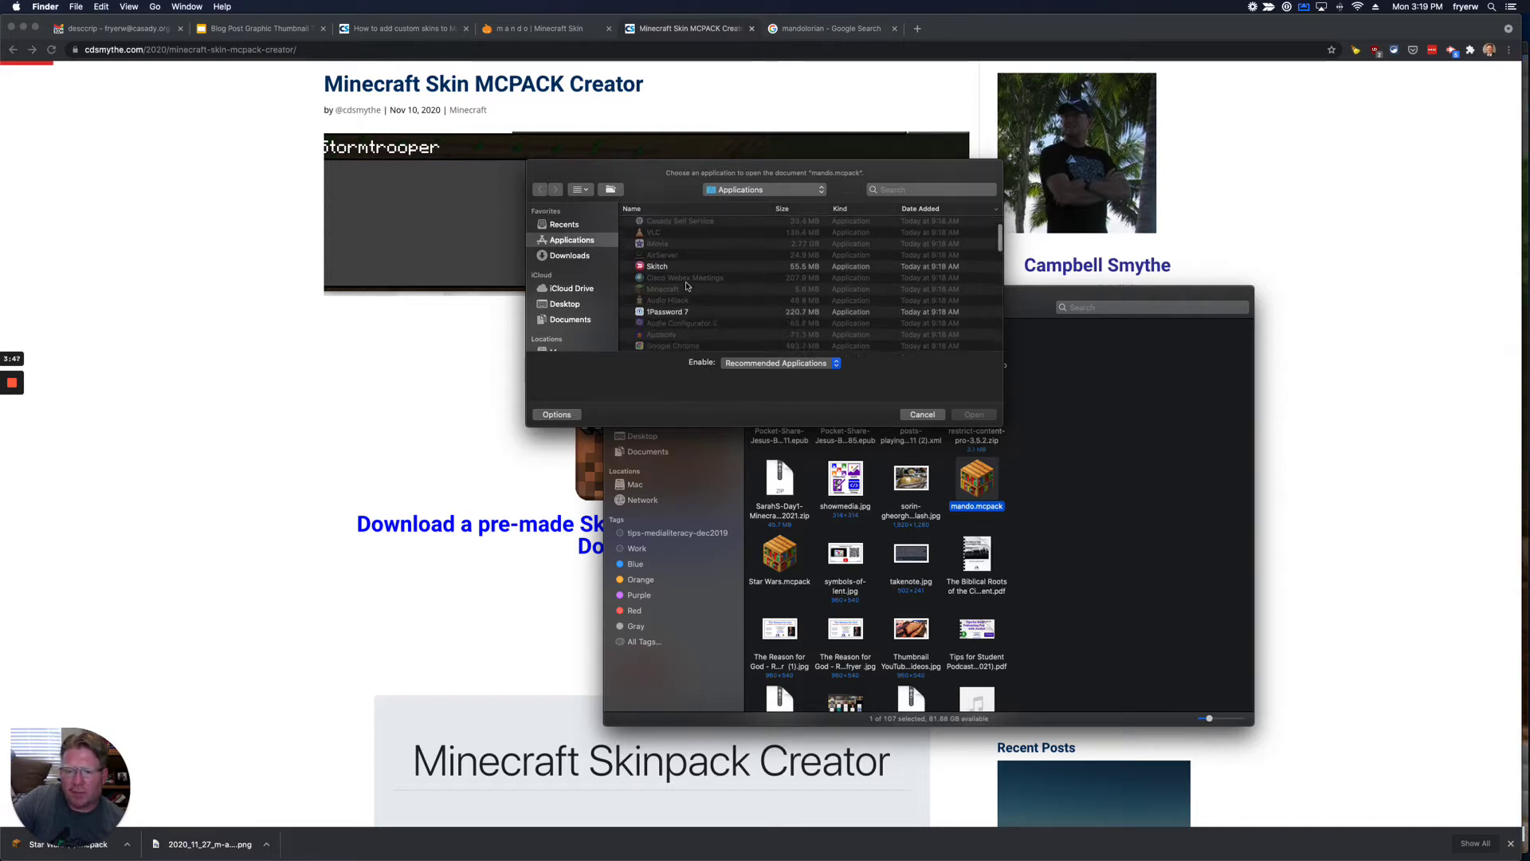
click(659, 212)
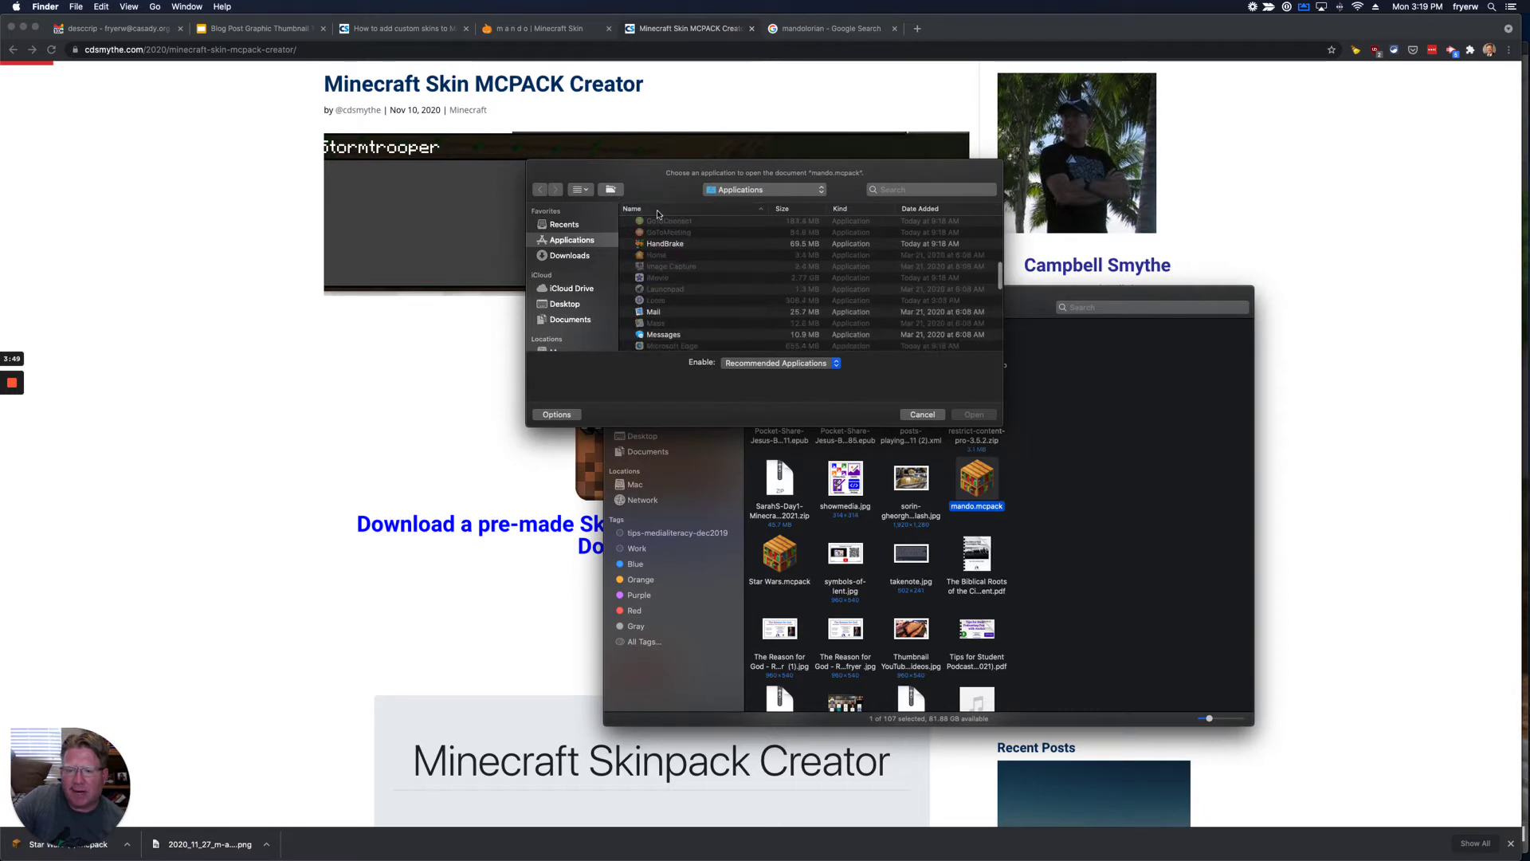
scroll(694, 259, down, 5)
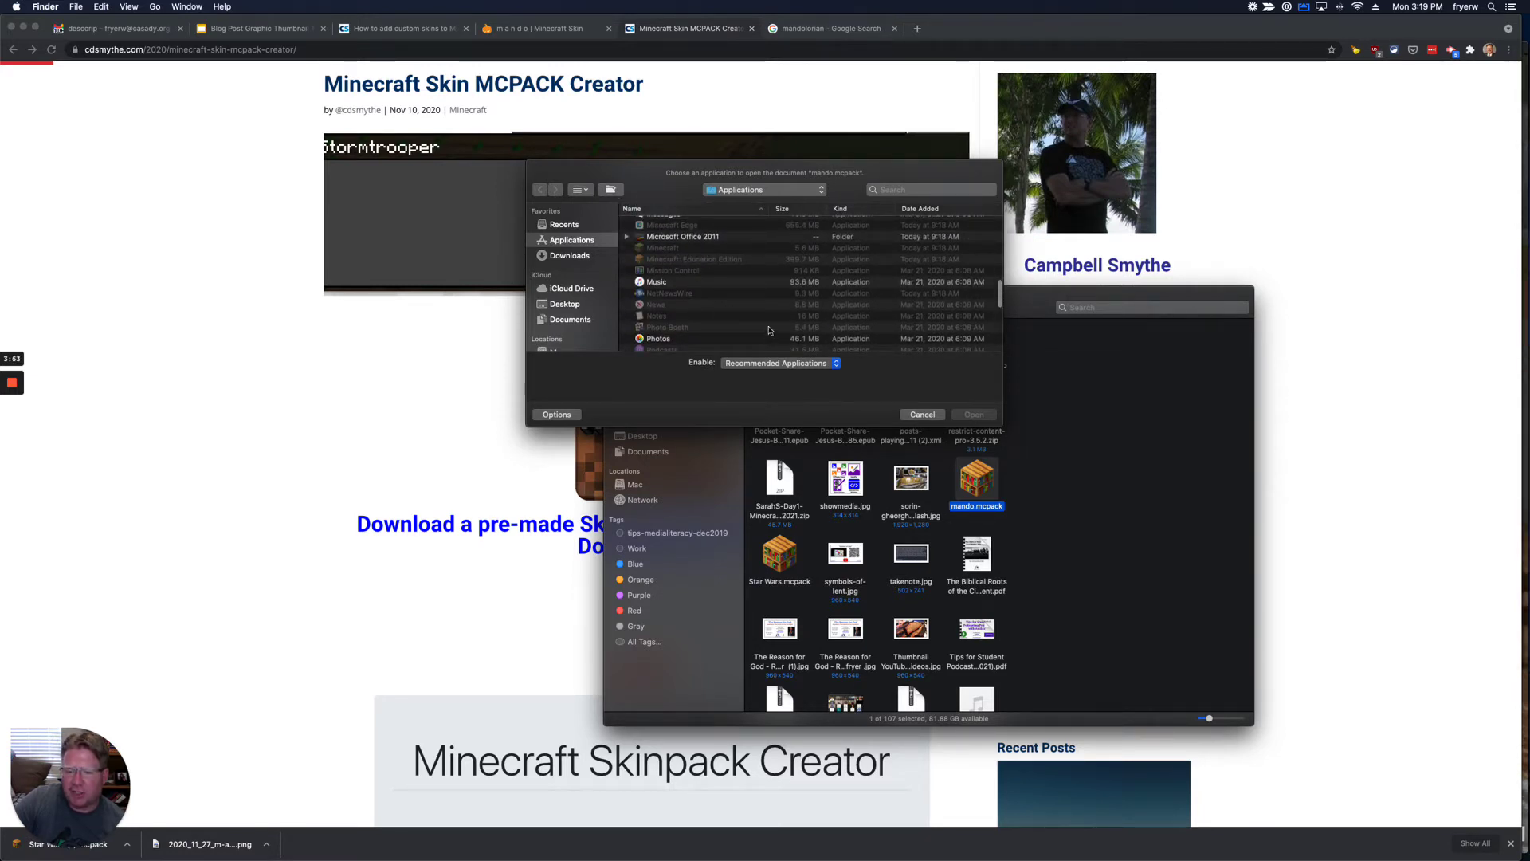
click(786, 364)
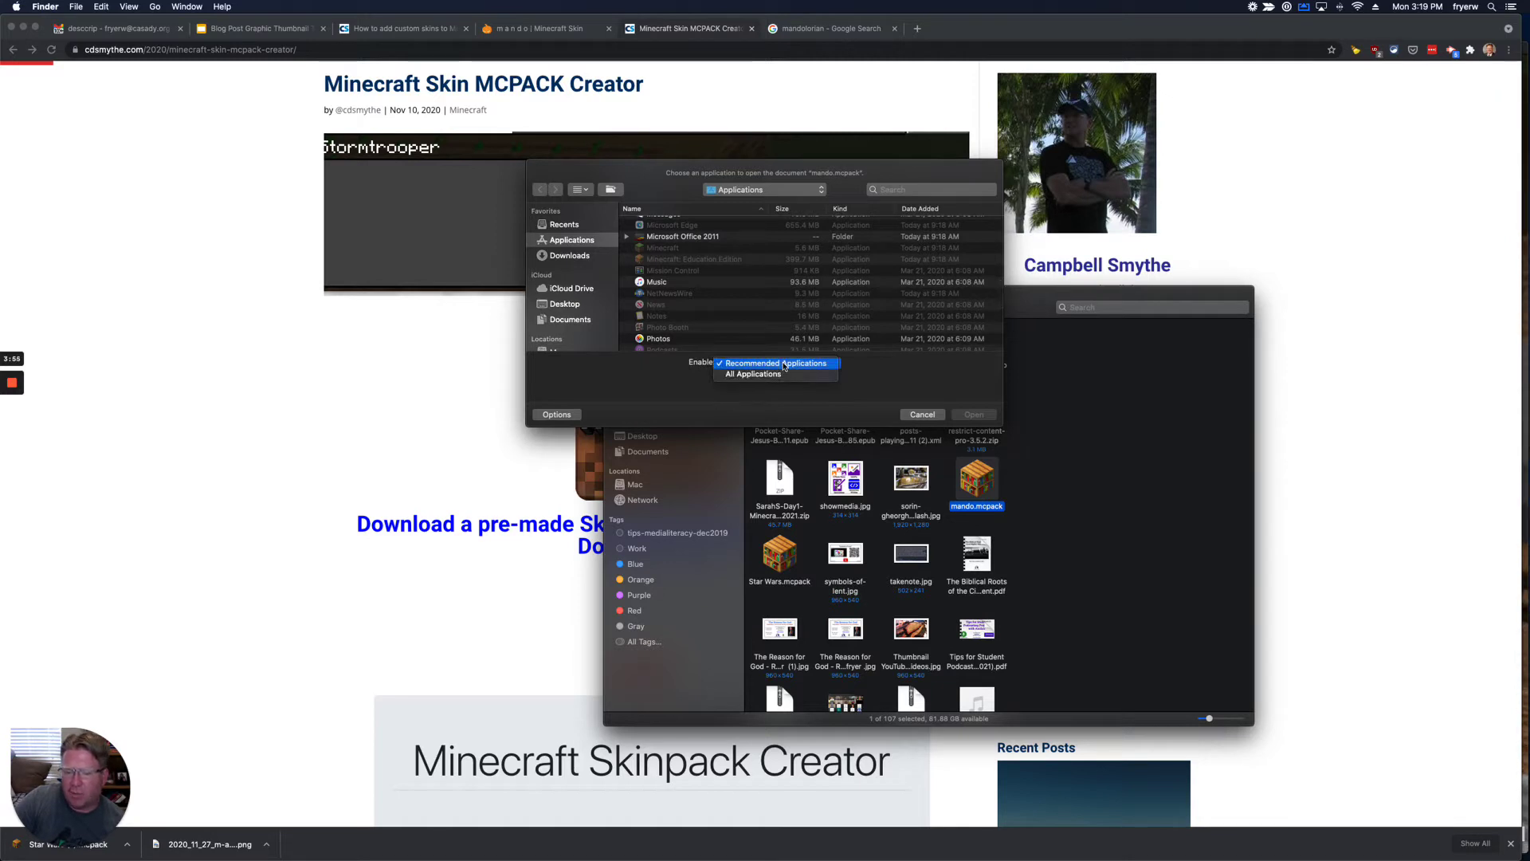
click(785, 375)
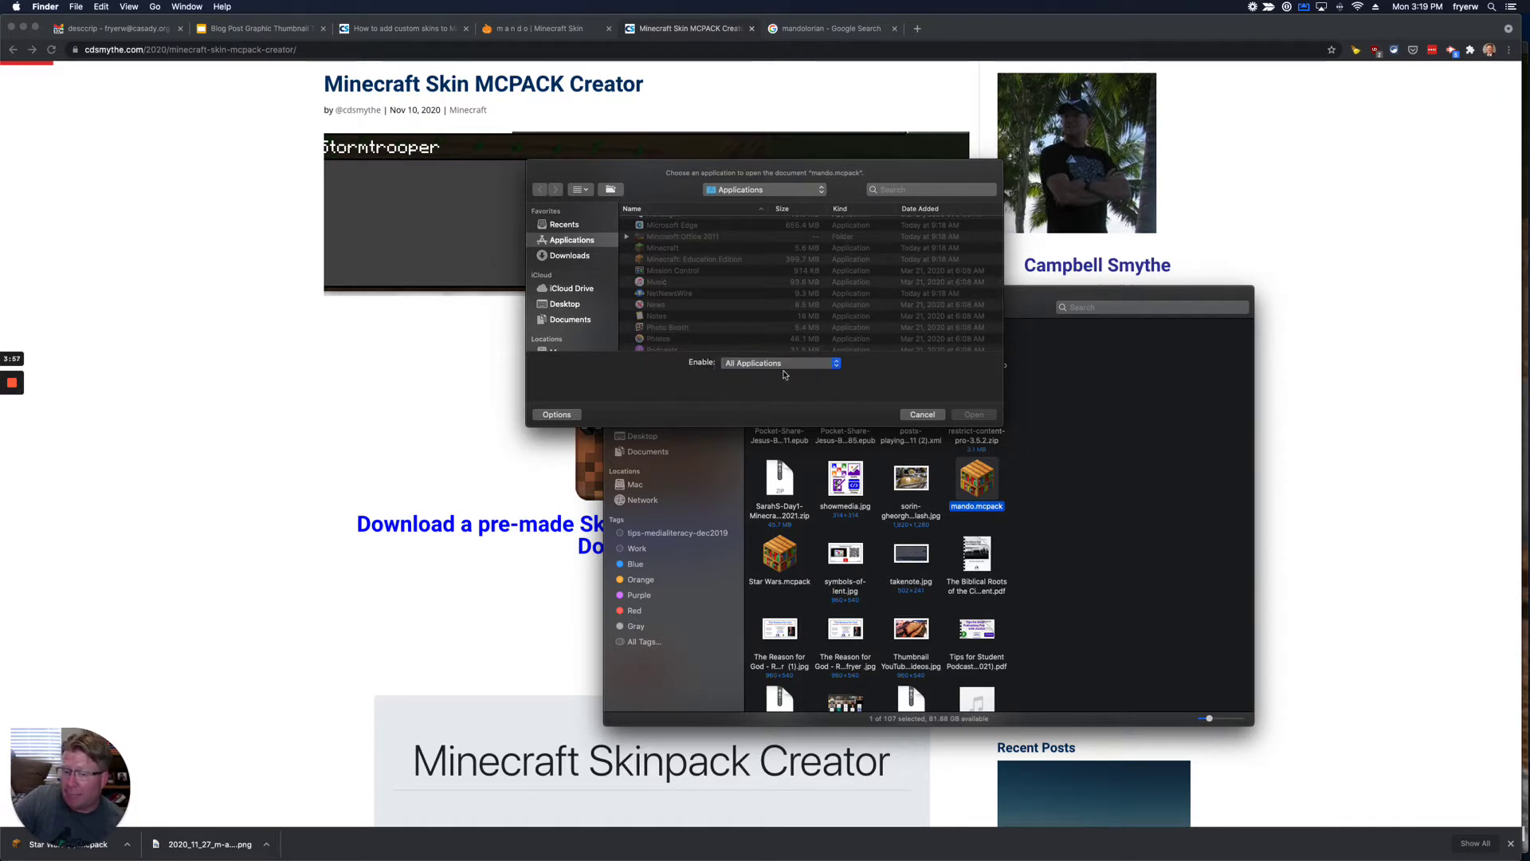
click(700, 261)
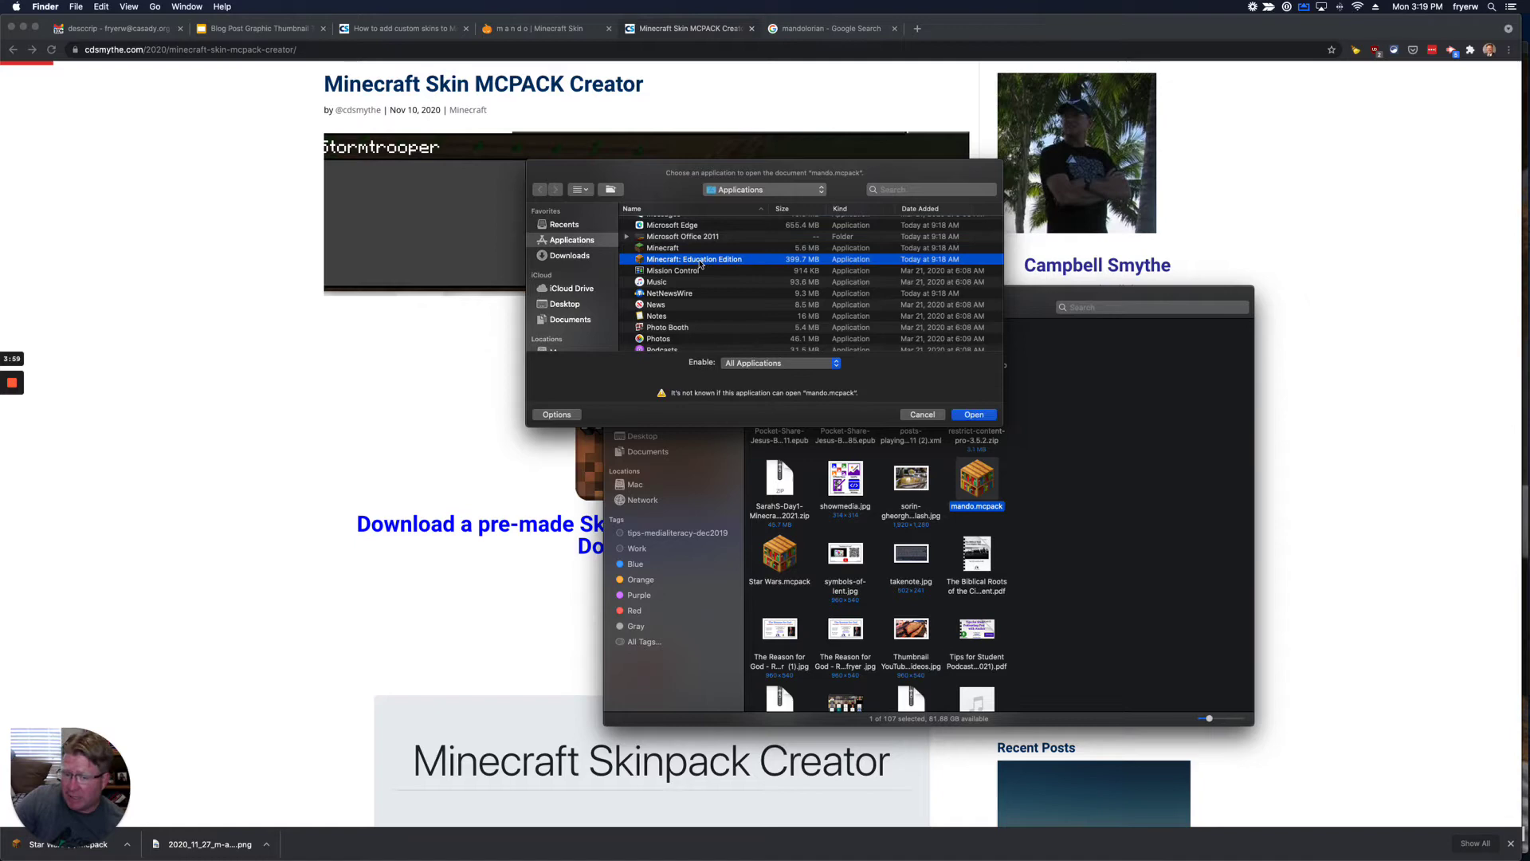
click(969, 415)
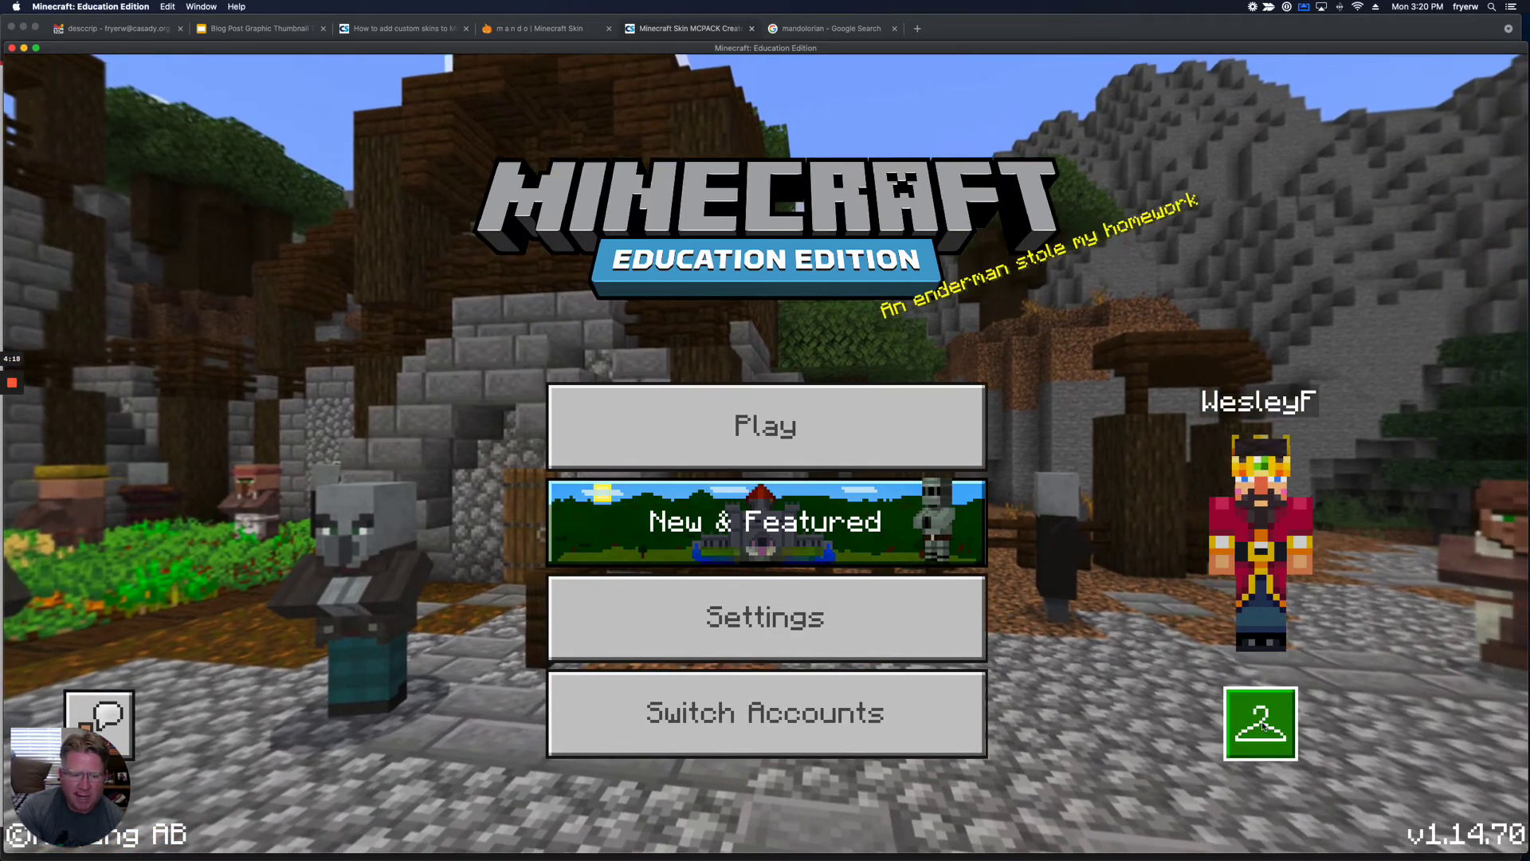
- Choose the Mandalorian skin from the Star Wars skin pack as the character's skin and confirm it
click(1263, 726)
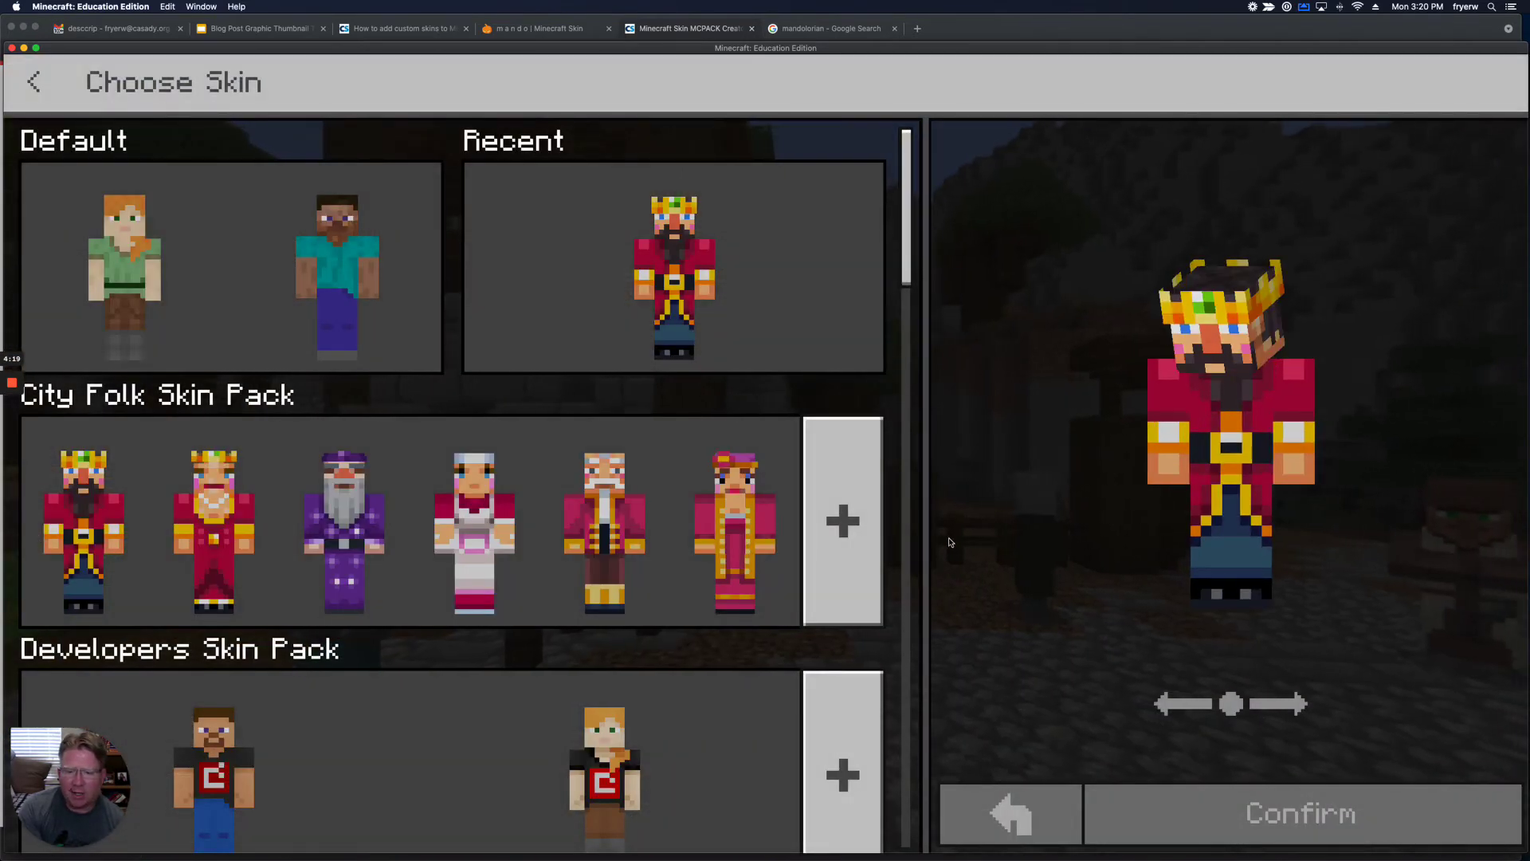
drag(906, 298, 869, 831)
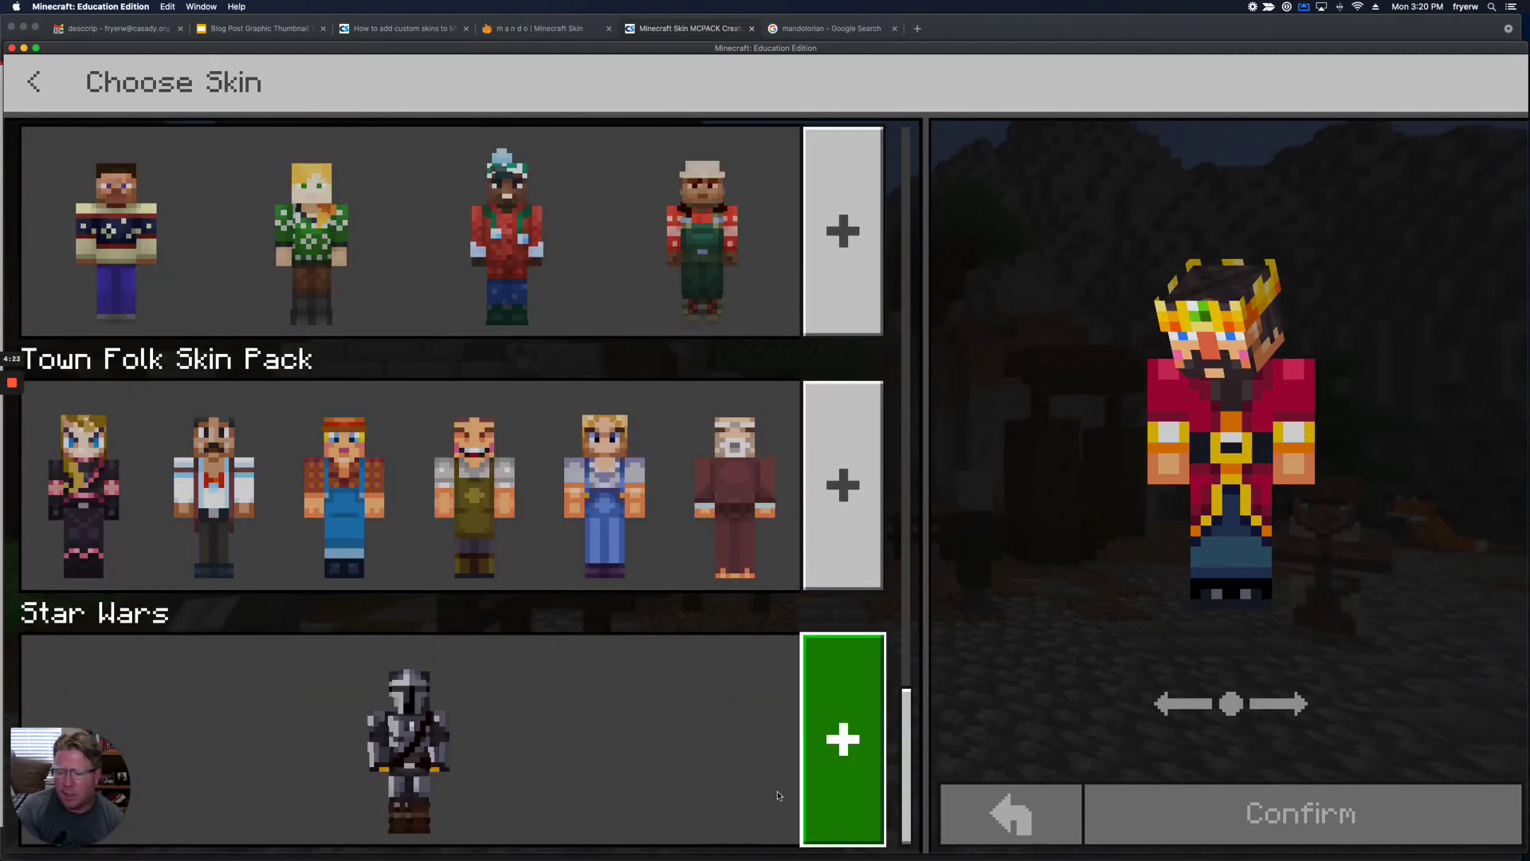
click(423, 738)
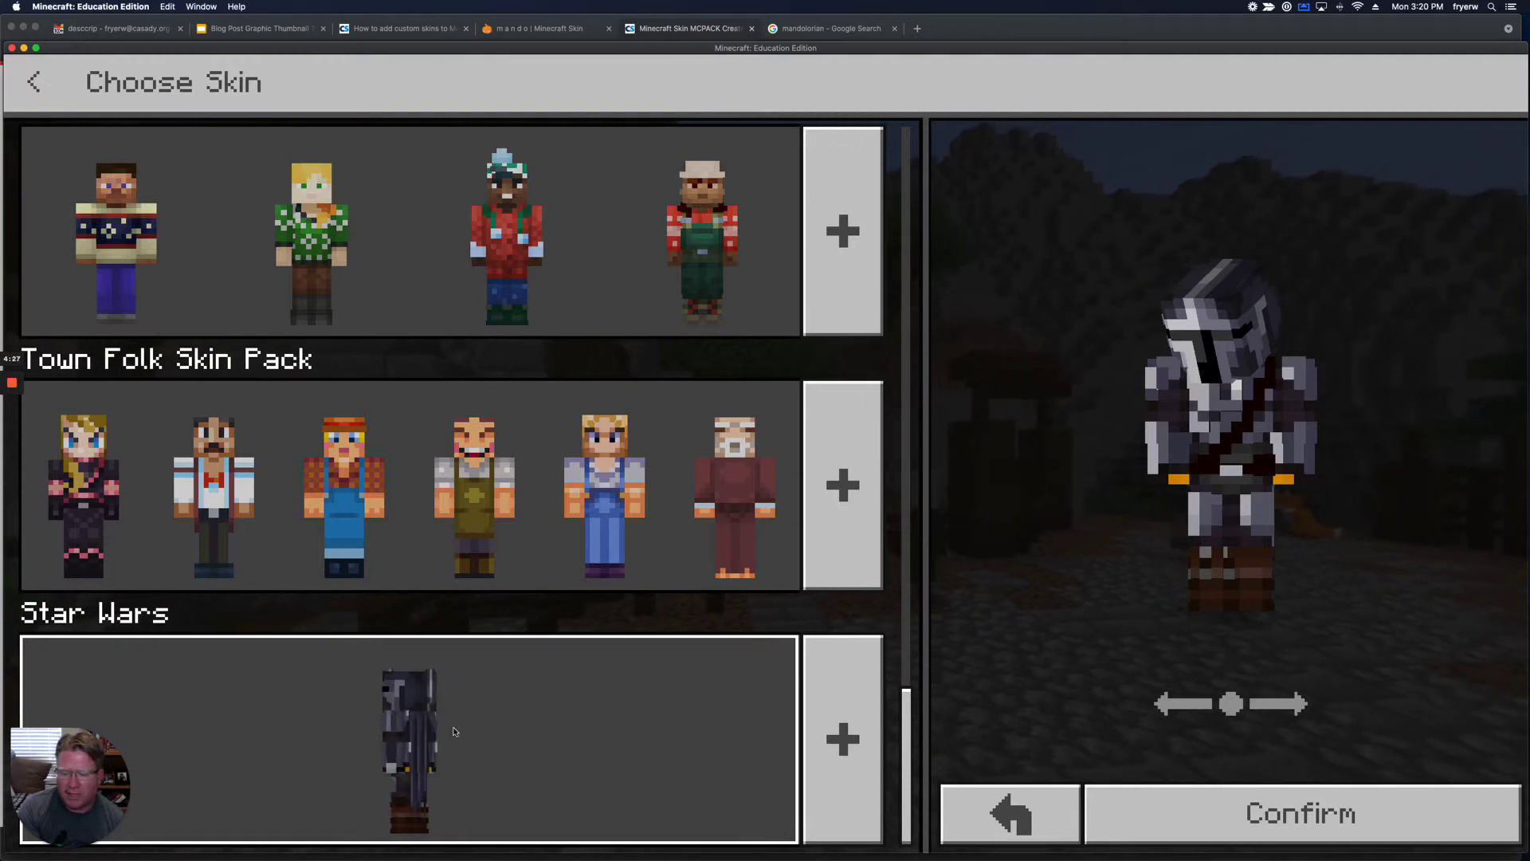
click(1205, 801)
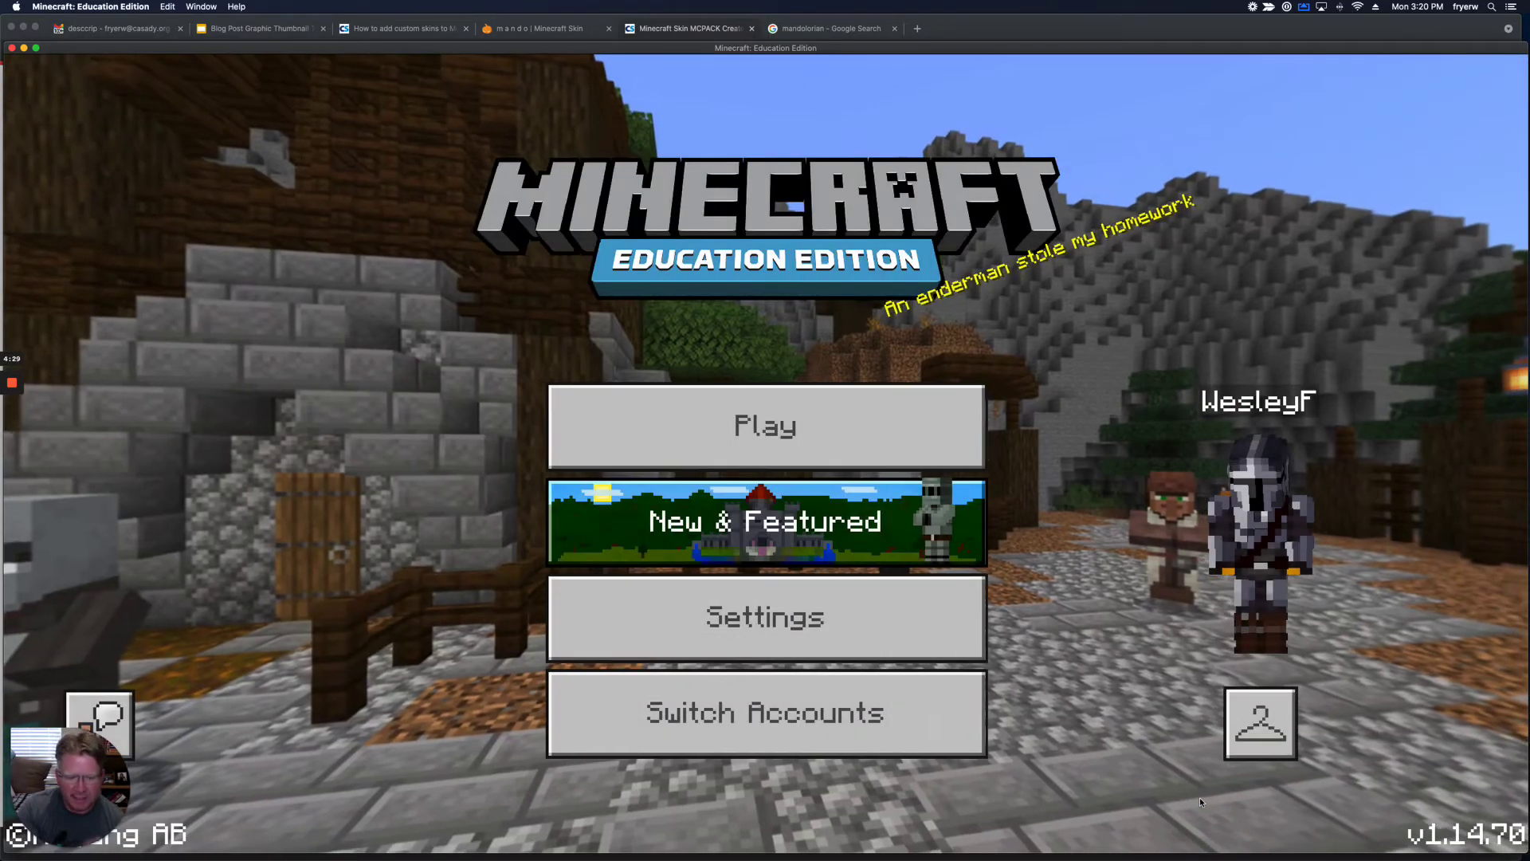
- Create a new world with the default game settings and start playing it
click(793, 432)
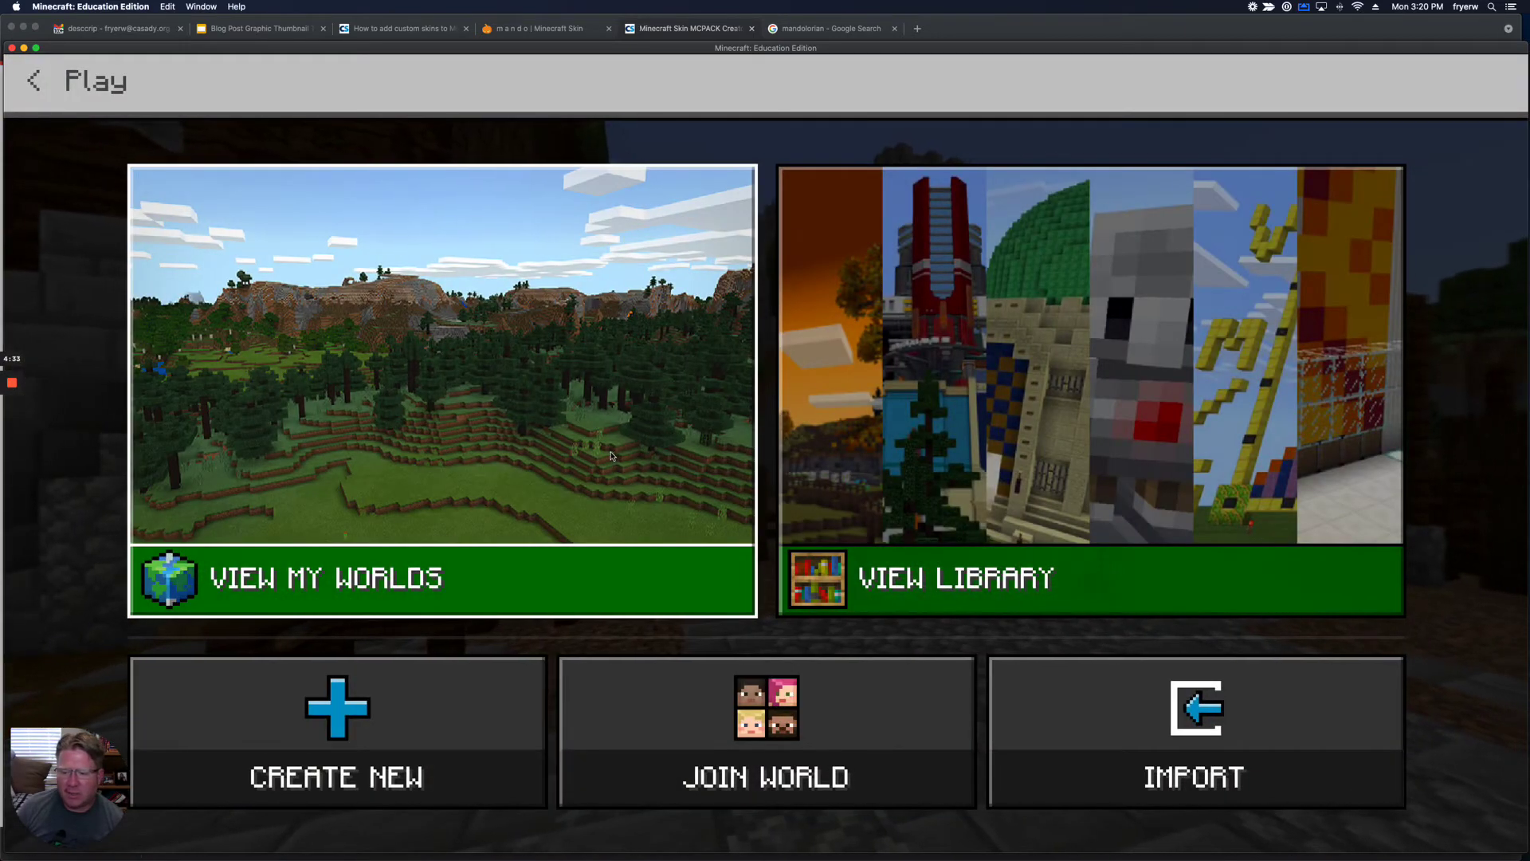
click(453, 676)
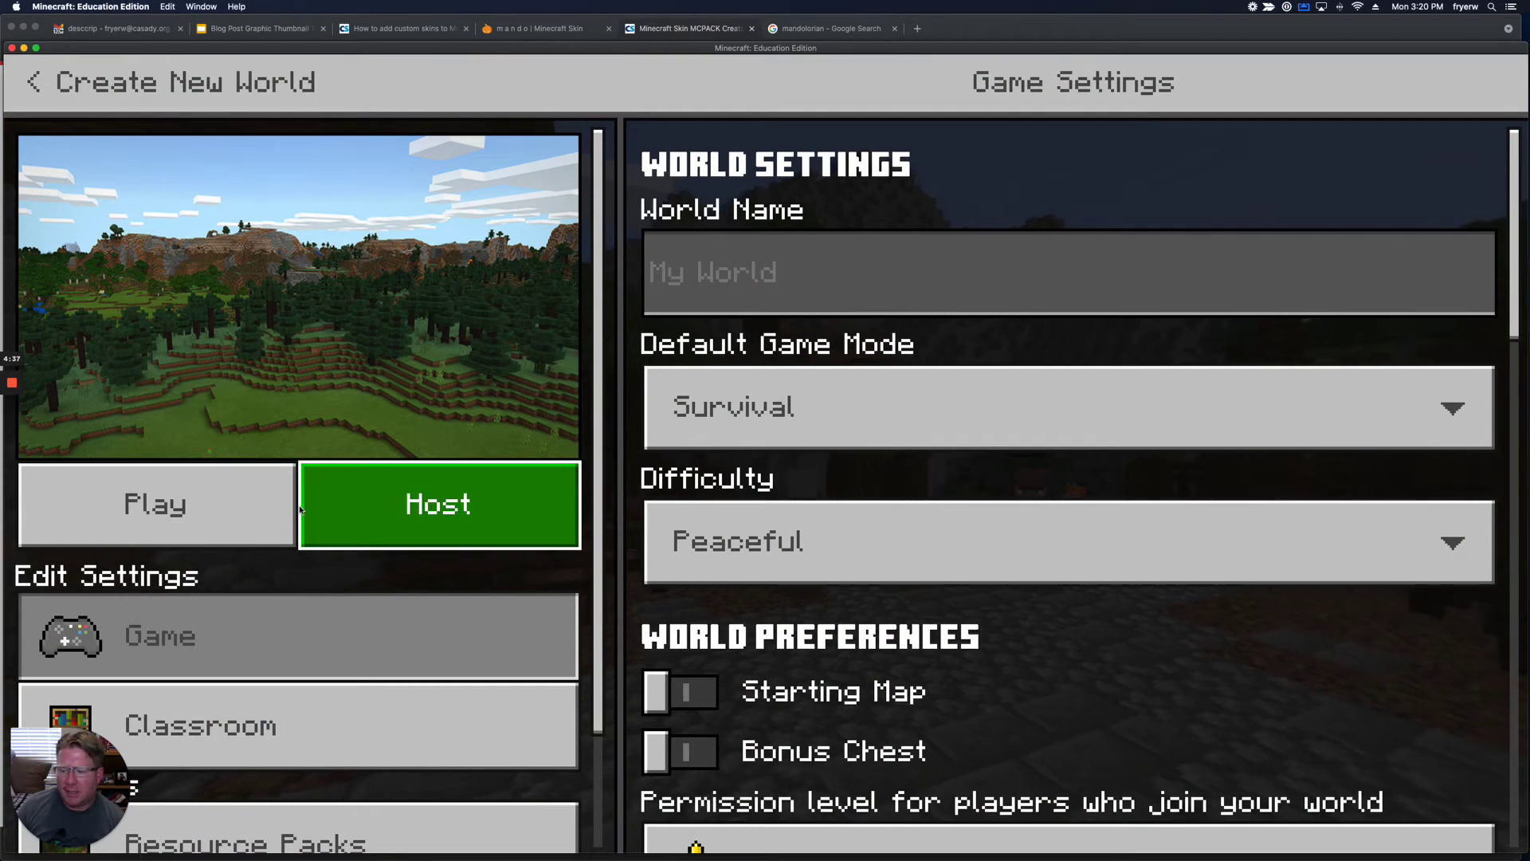
click(266, 505)
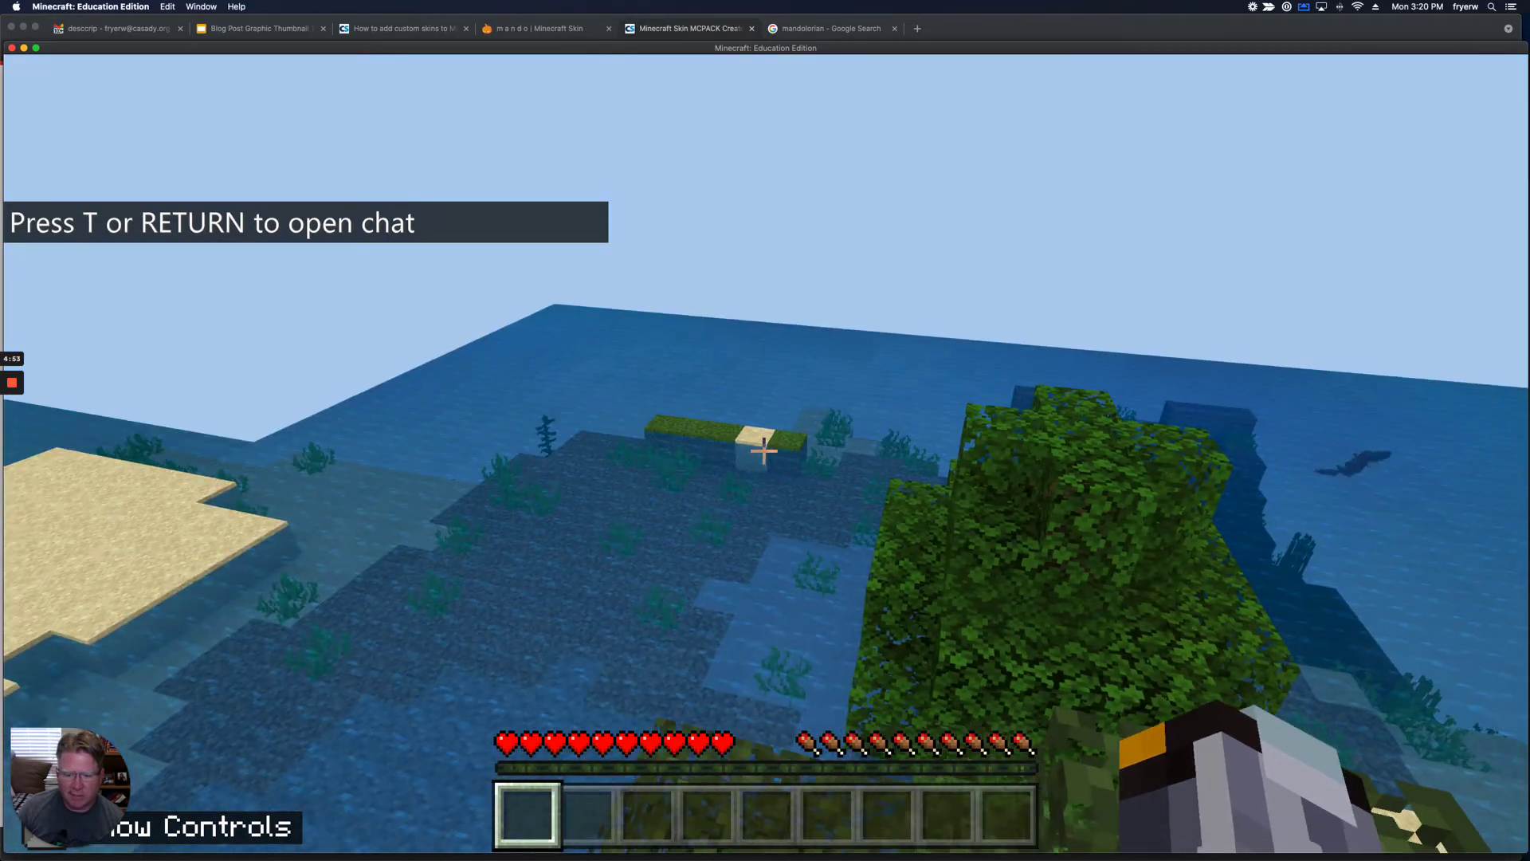
- Cycle the camera perspectives to view the character's skin in the world, return to first person and hide the on-screen interface
key(w)
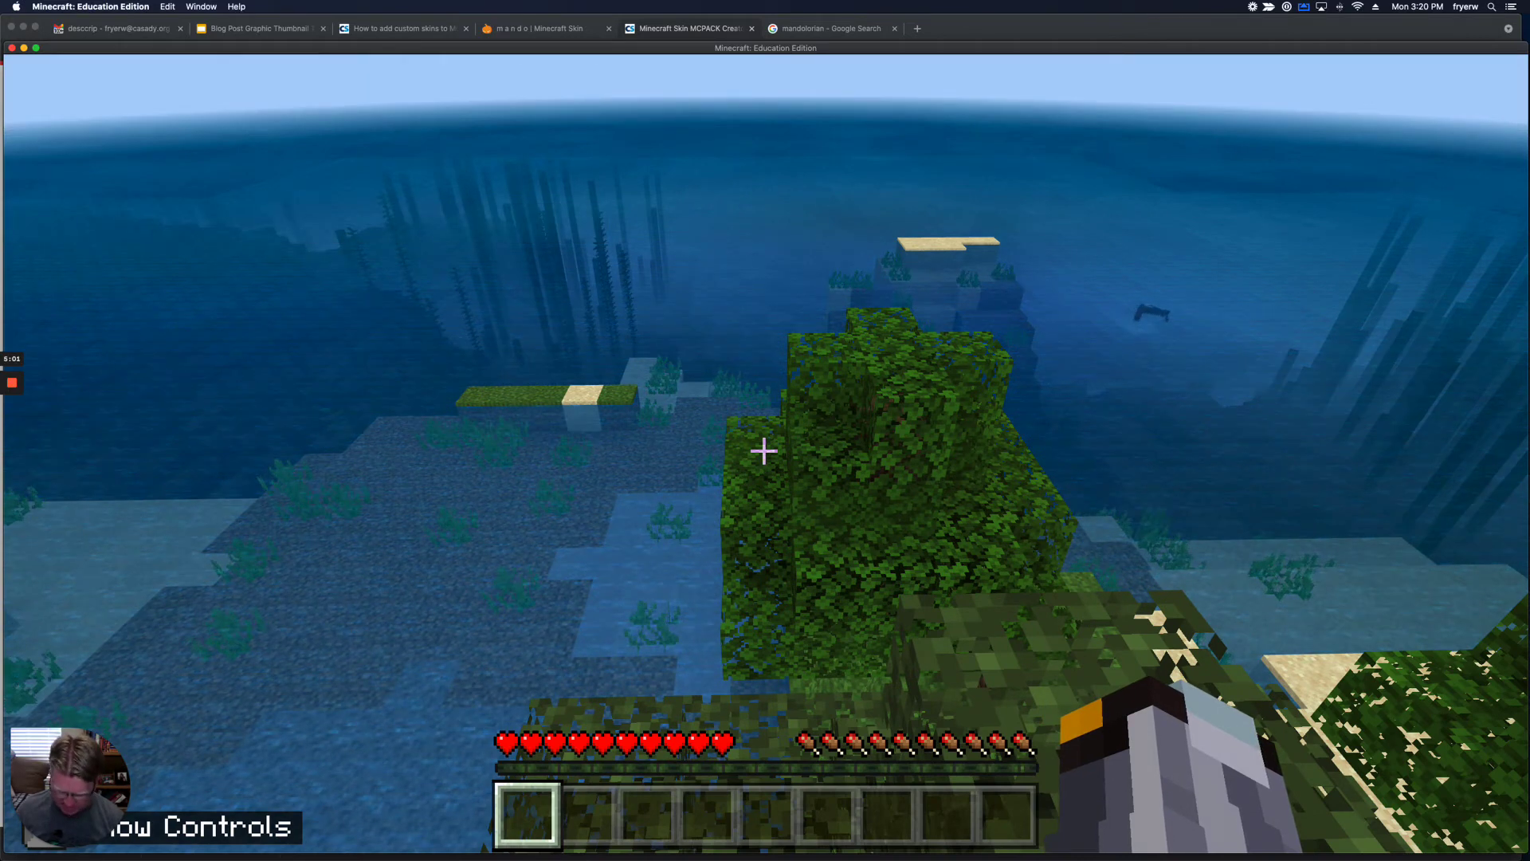
key(F5)
key(F5)
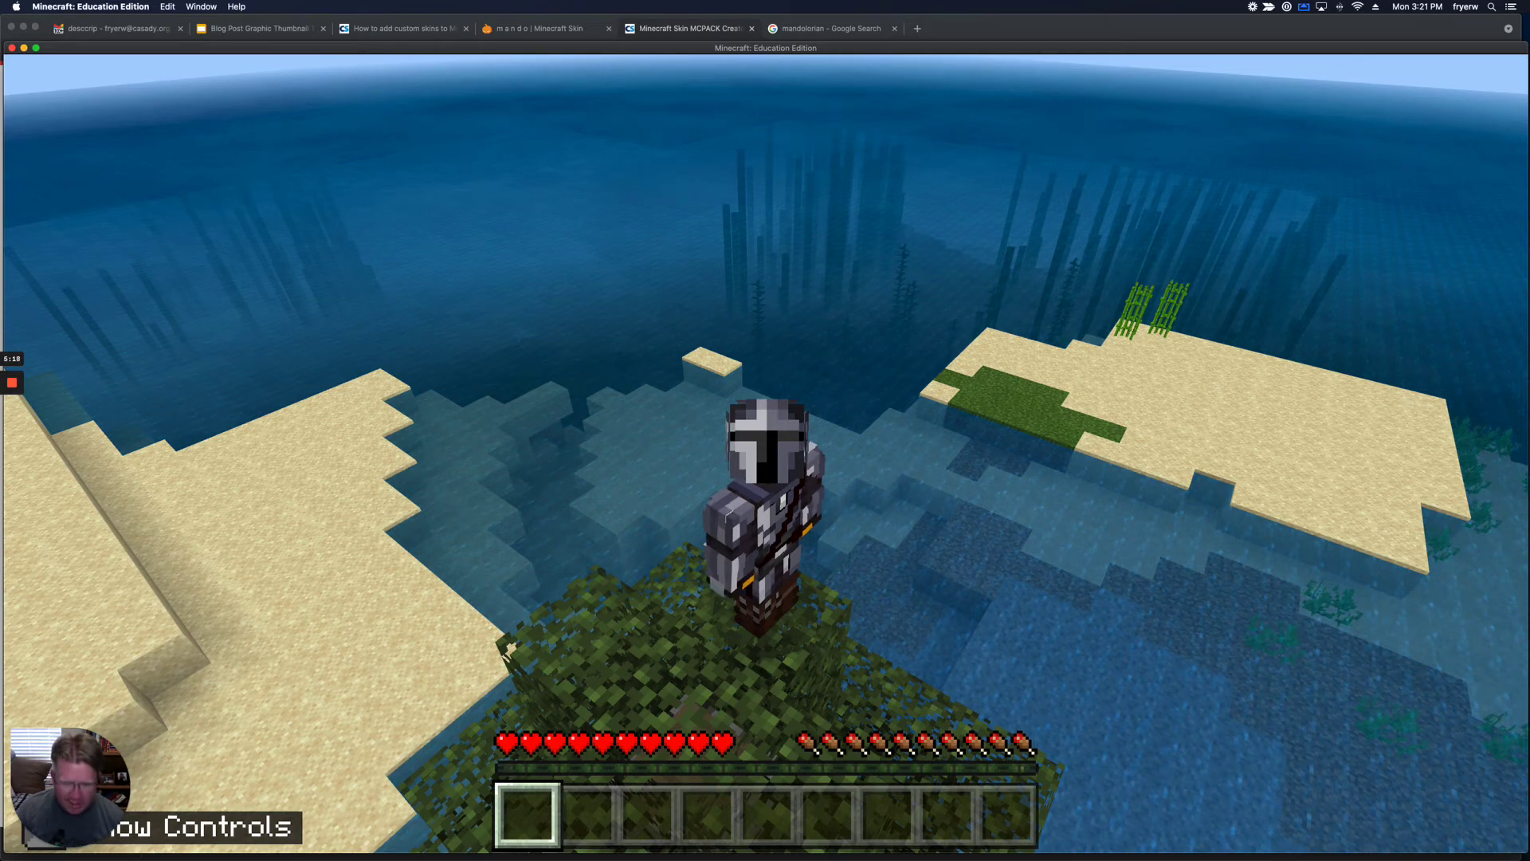
key(F5)
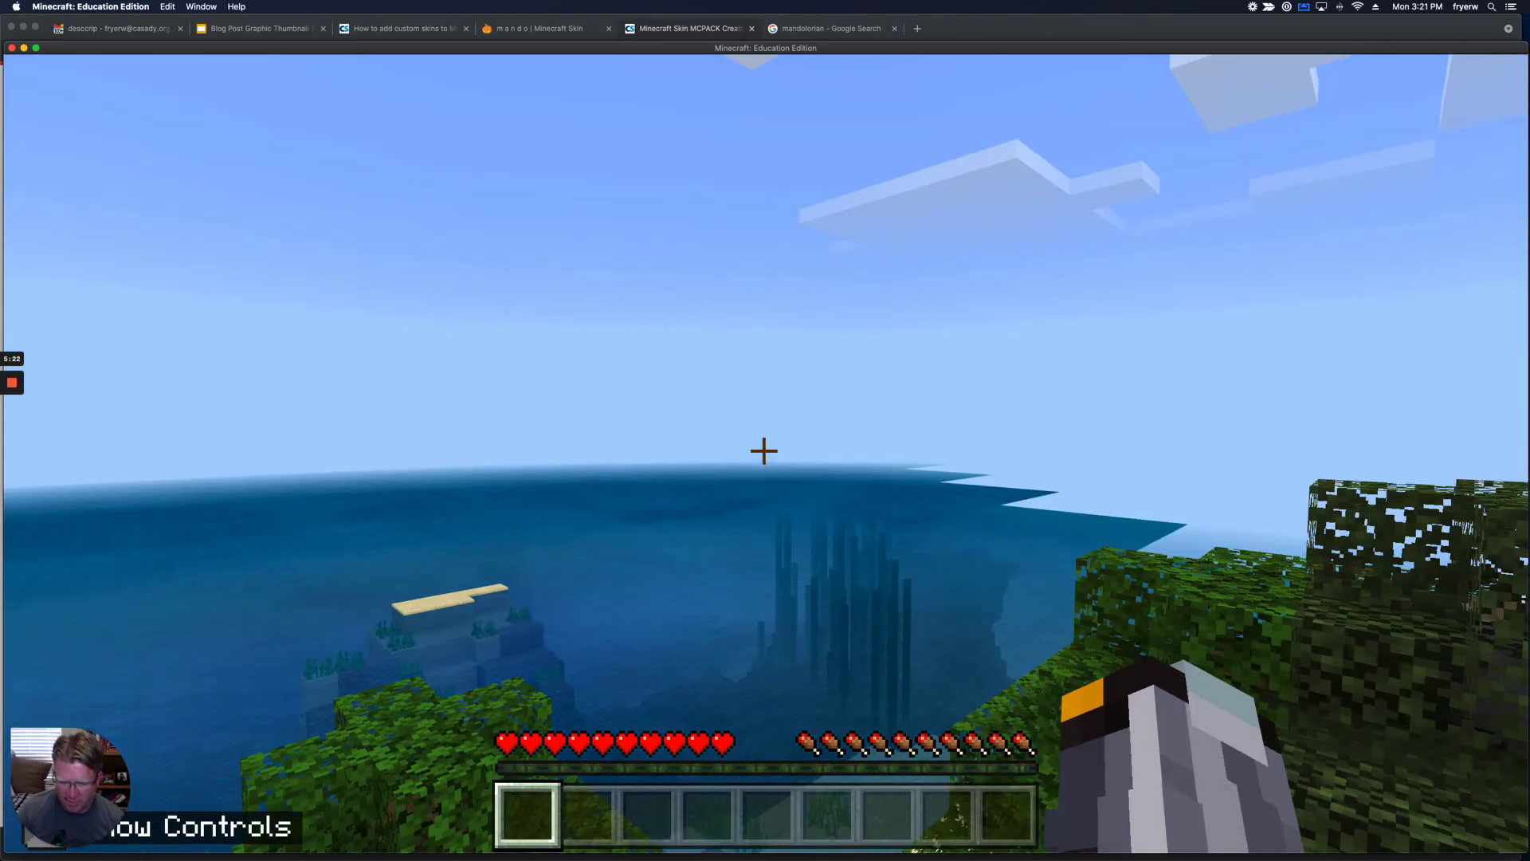
key(F1)
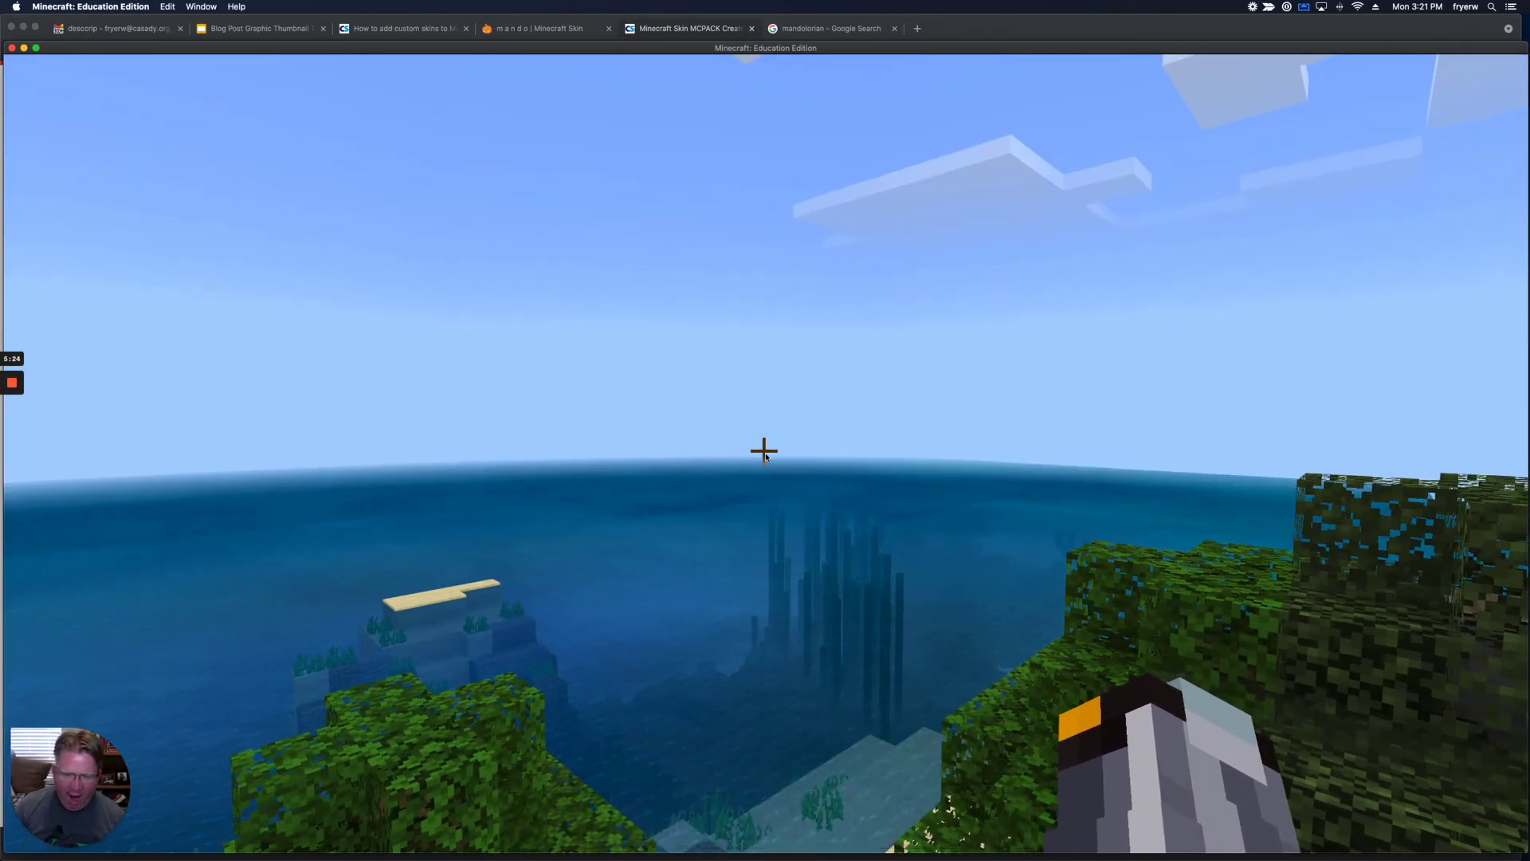
- Save and exit the world, confirming the end of the multiplayer session
key(Escape)
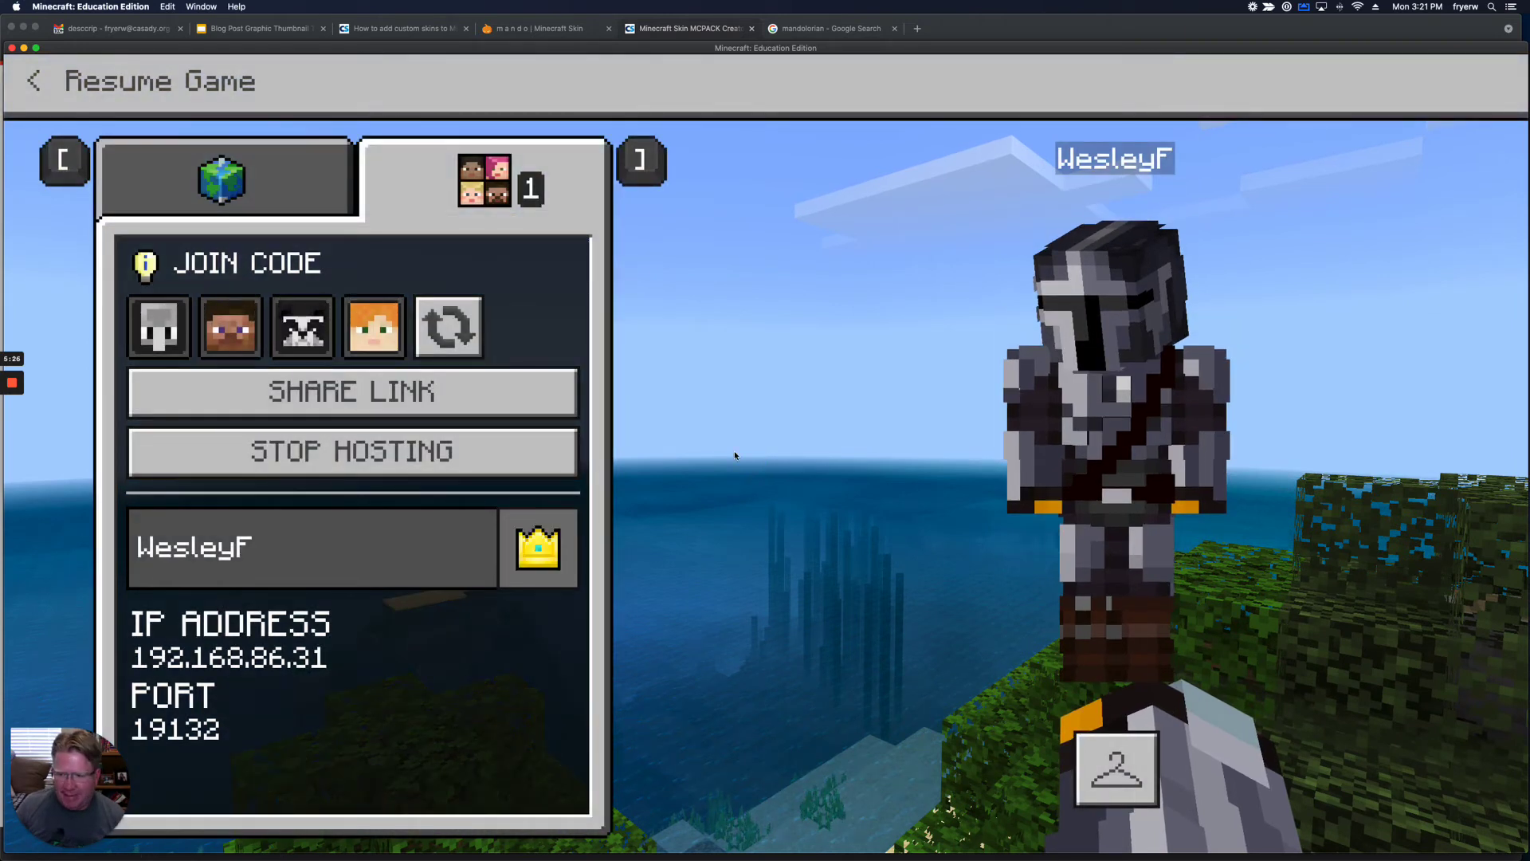
click(212, 194)
click(279, 416)
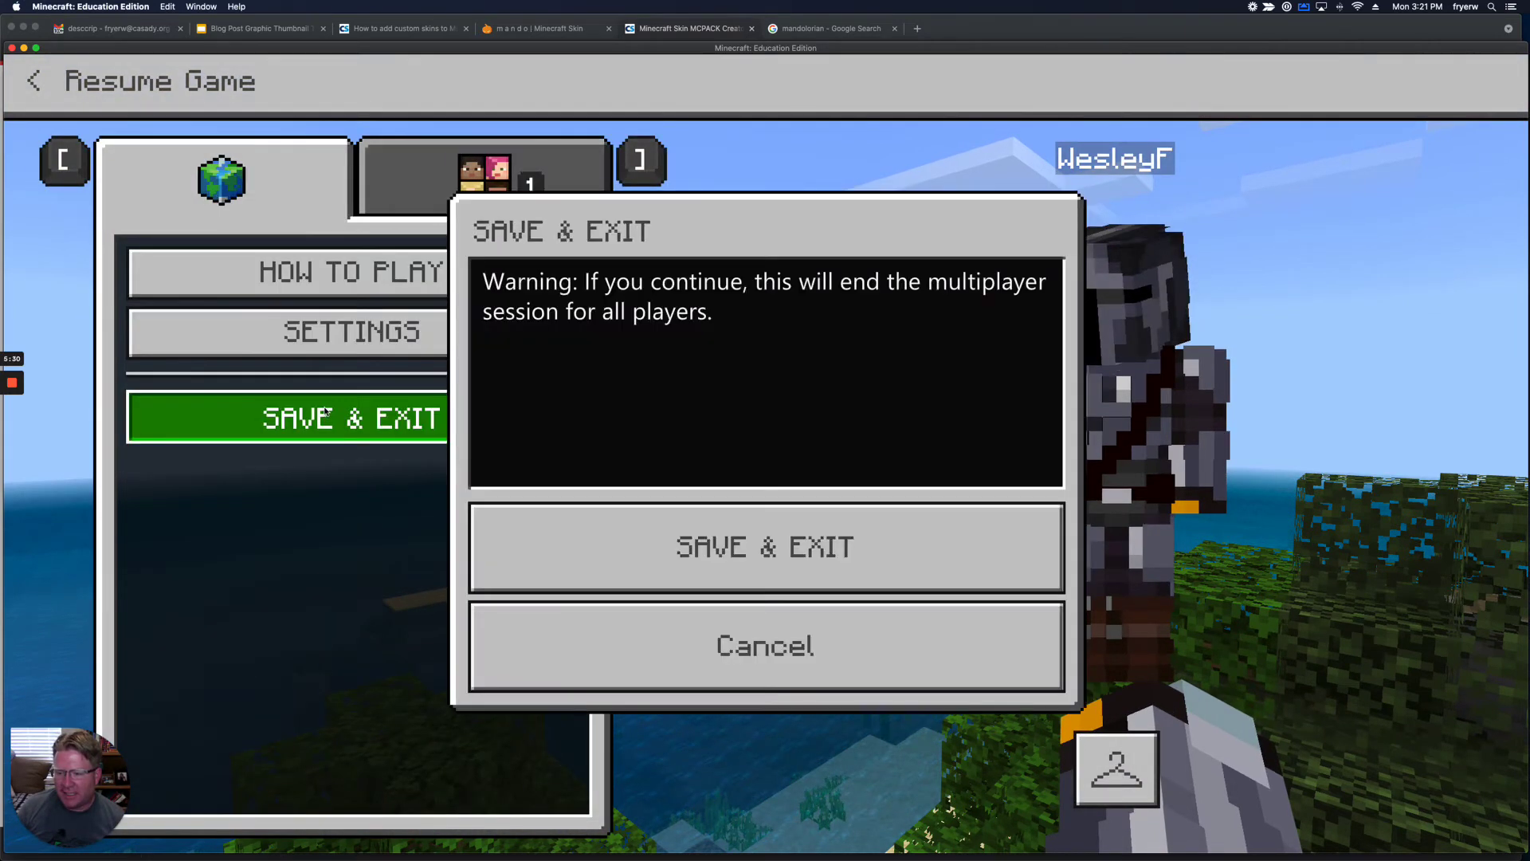
click(626, 525)
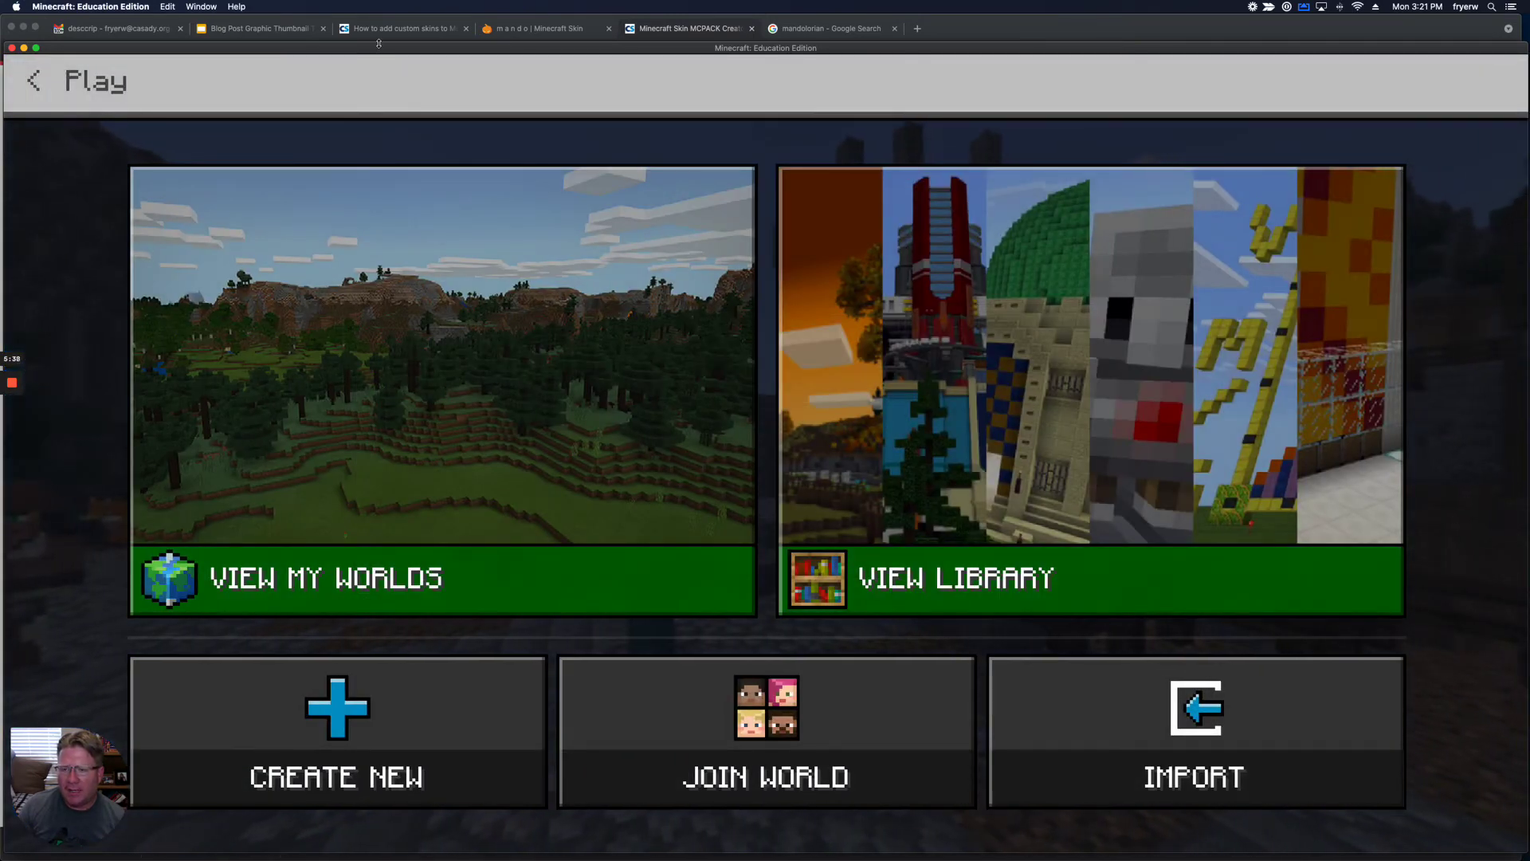
- Minimize the Minecraft and browser windows and close the Downloads window to uncover the mirrored iPad screen
click(24, 49)
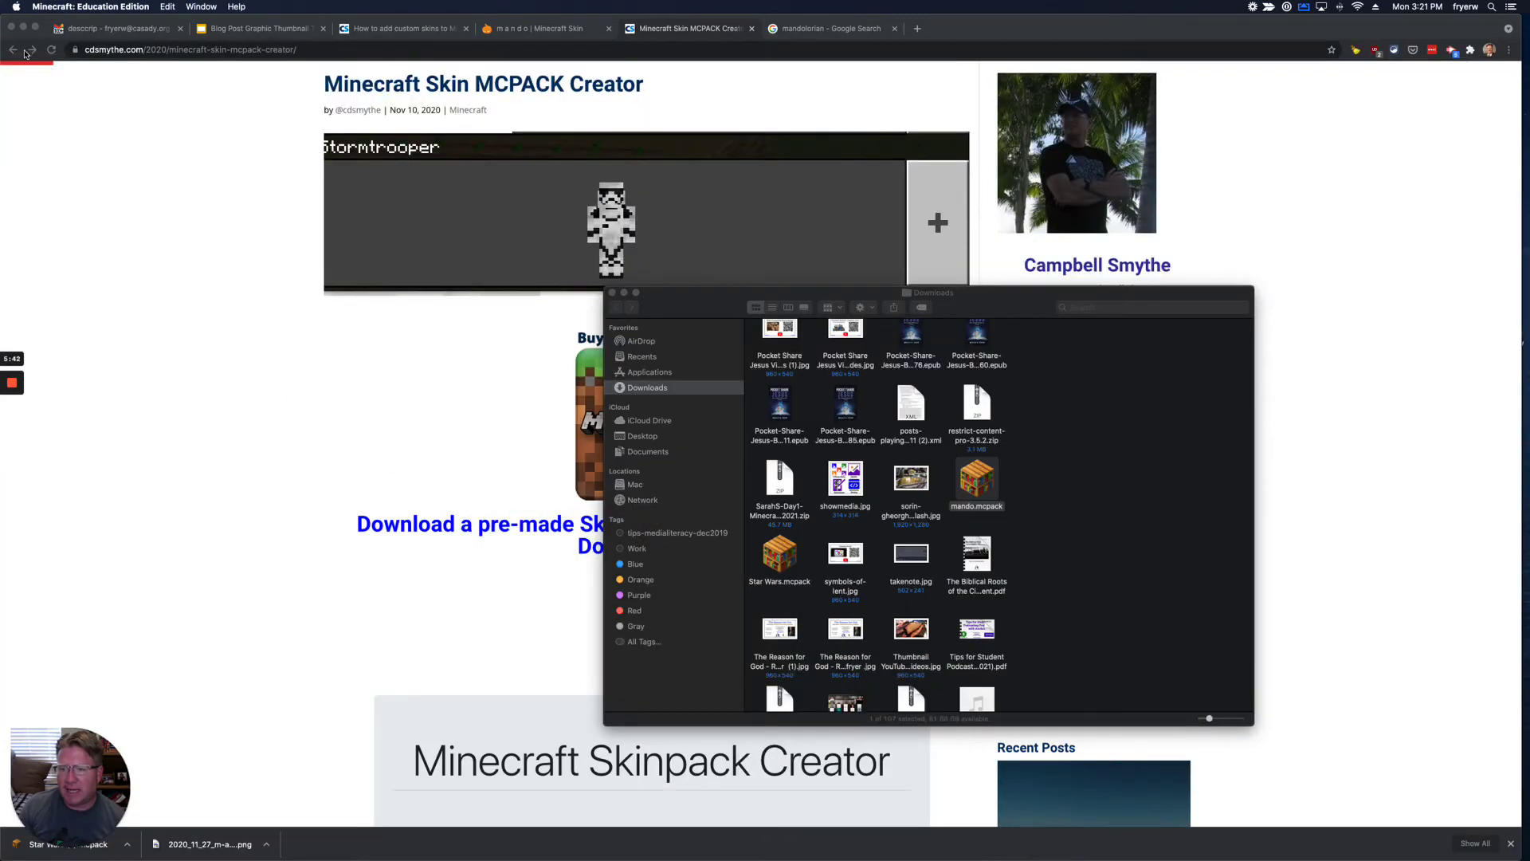
click(23, 29)
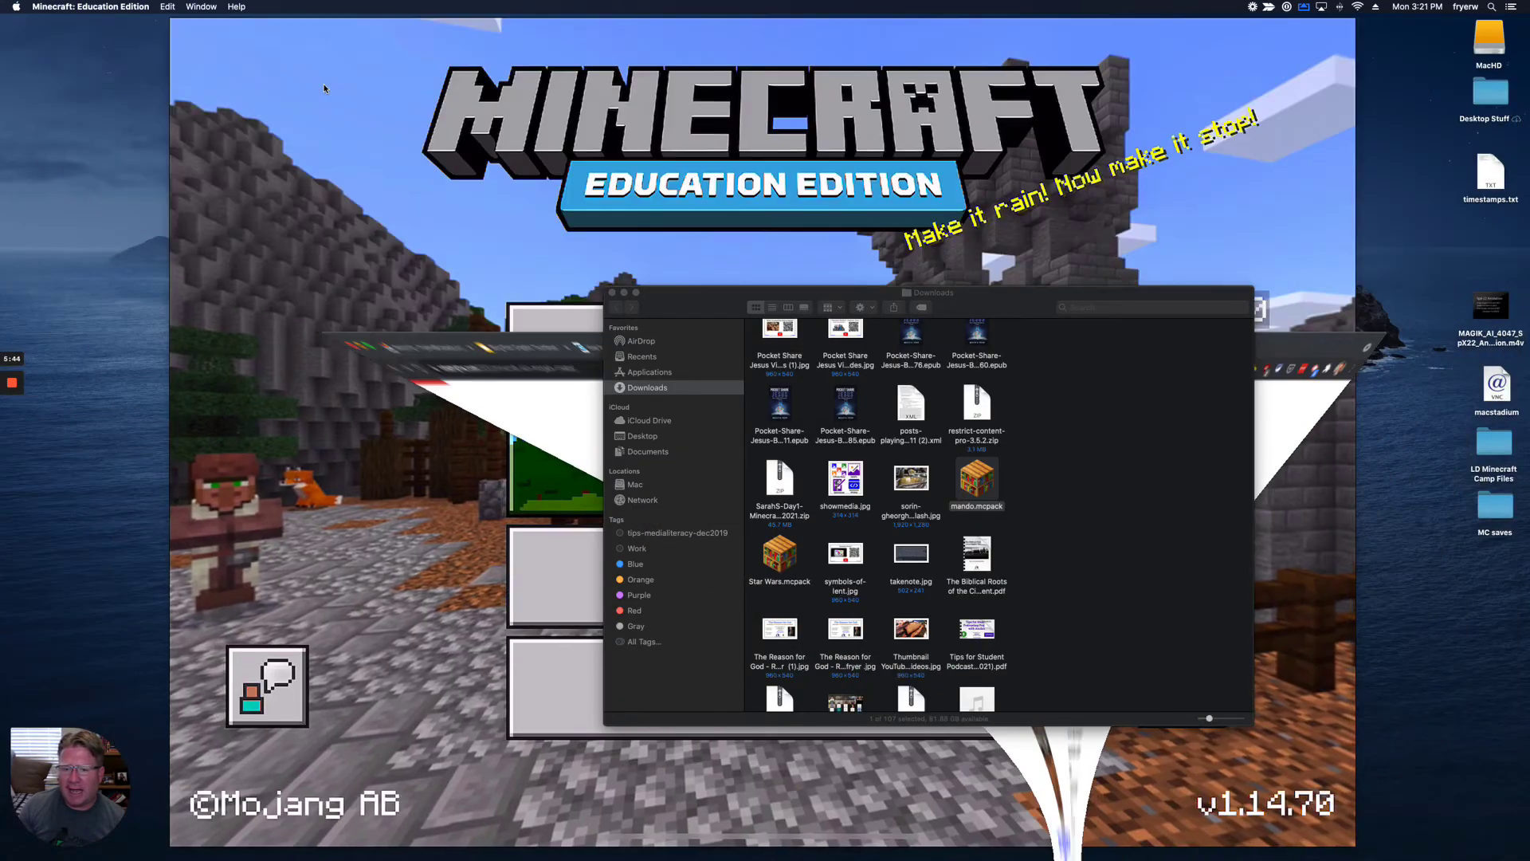
click(612, 294)
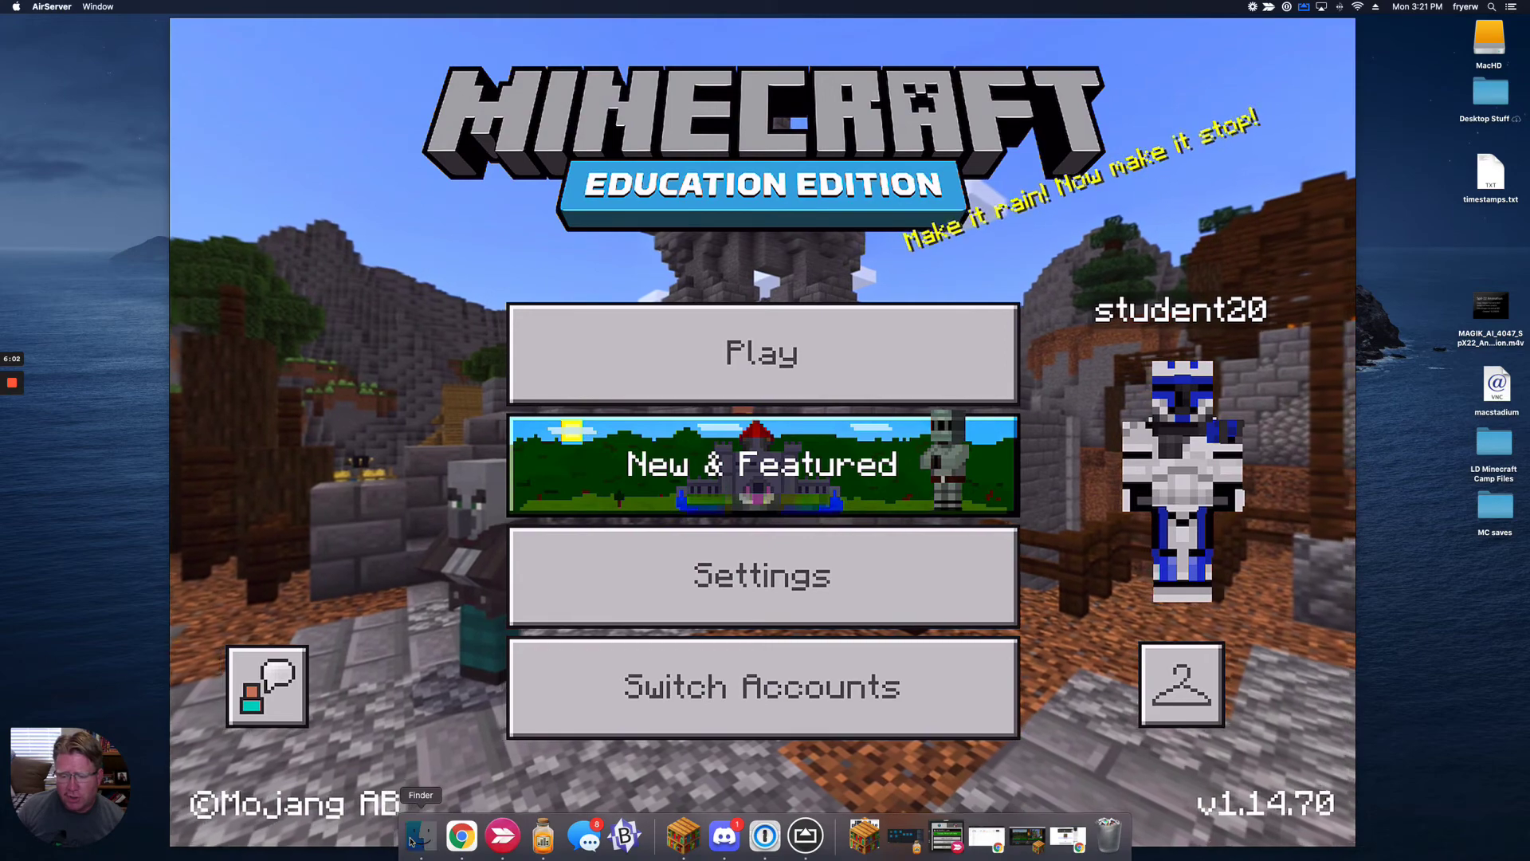
- Show AirDrop in a new Finder window, move it clear of the center, and open a second Finder window
click(416, 842)
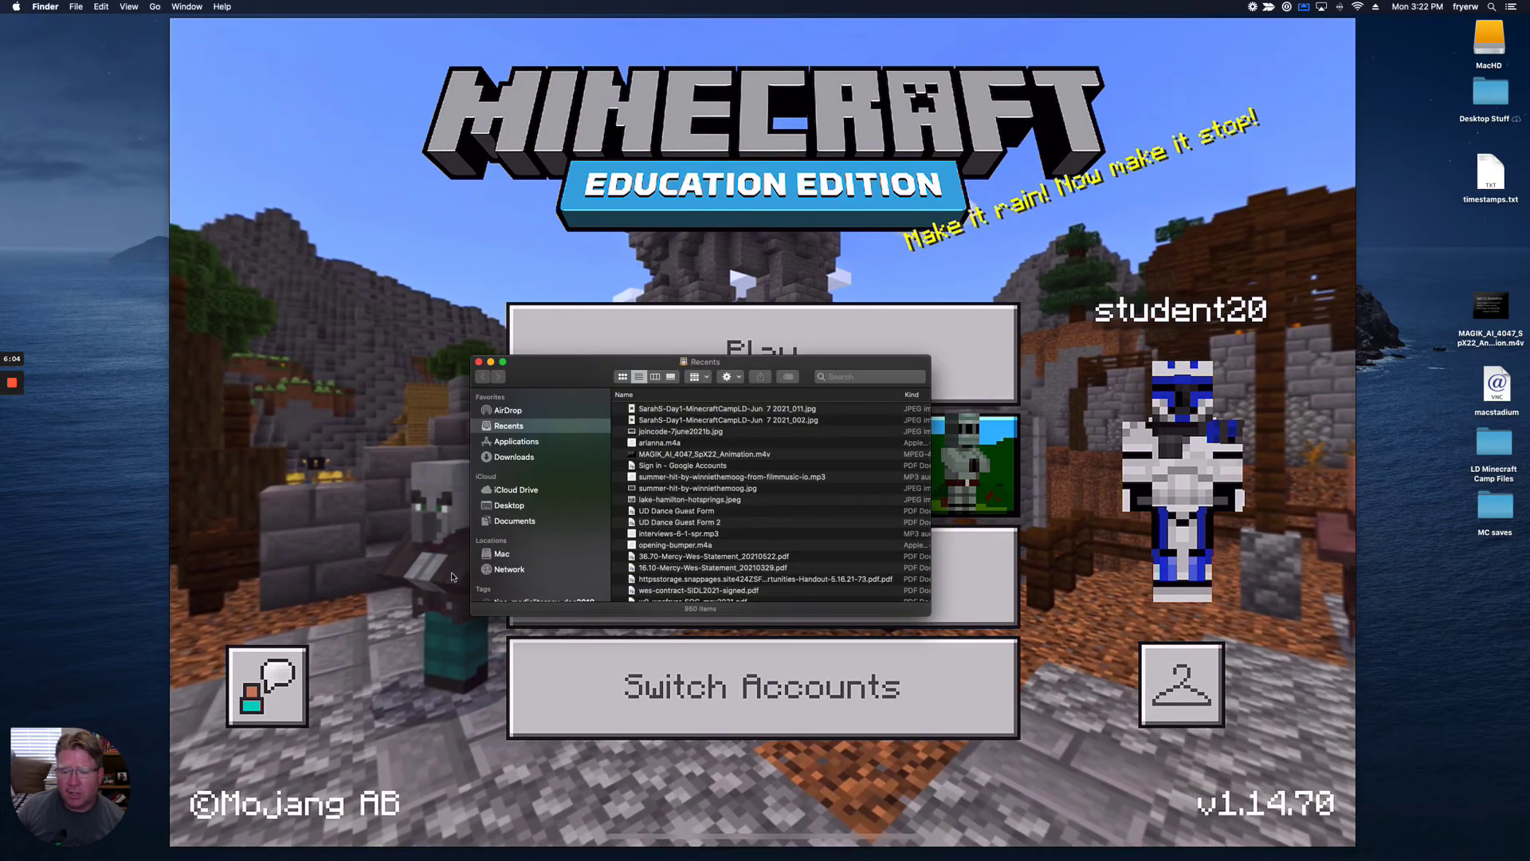
click(502, 411)
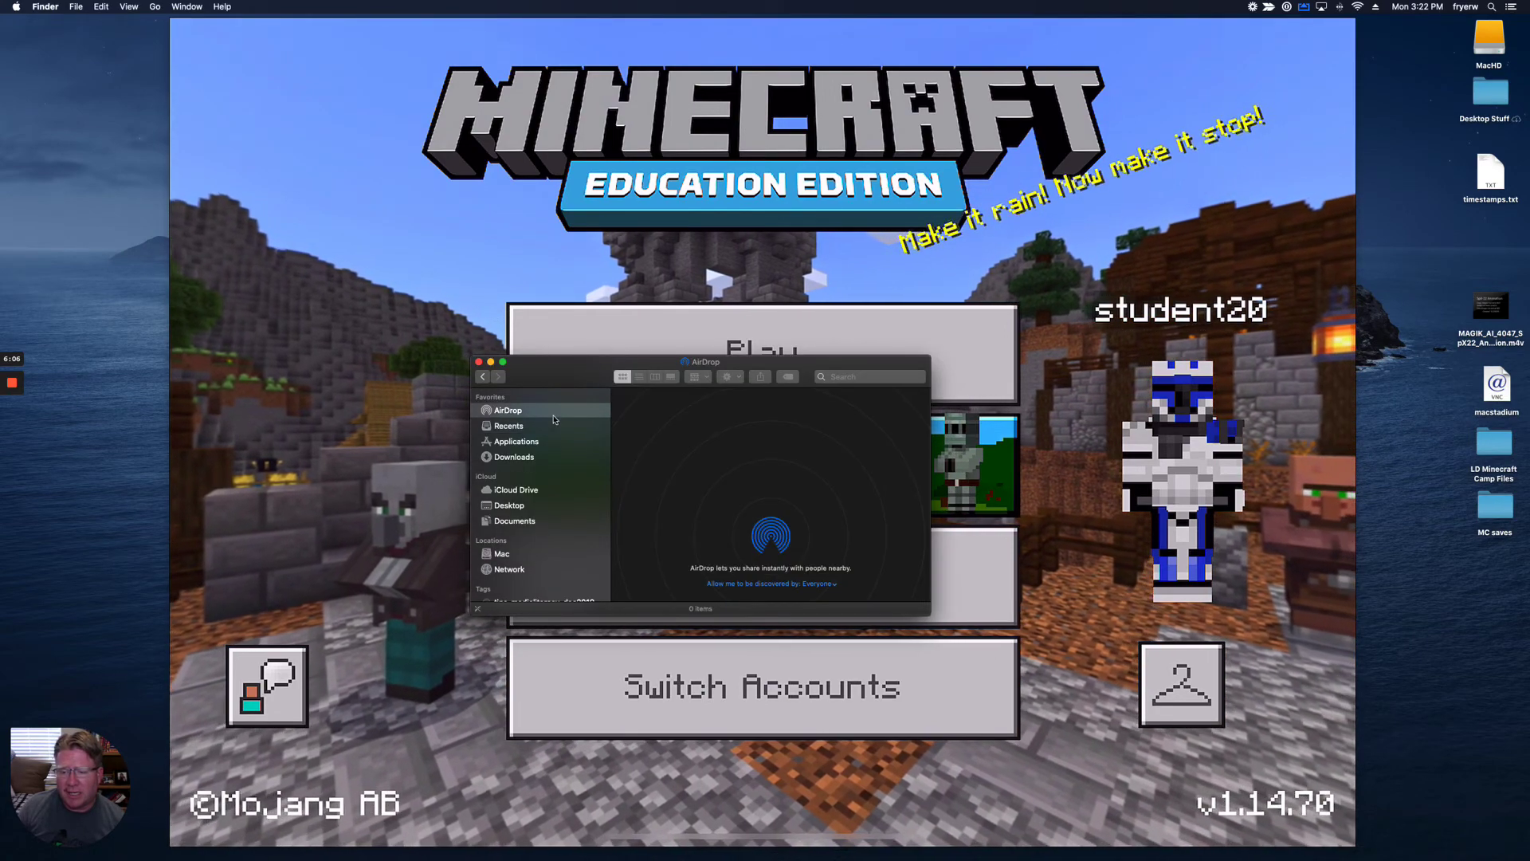
drag(573, 380, 321, 204)
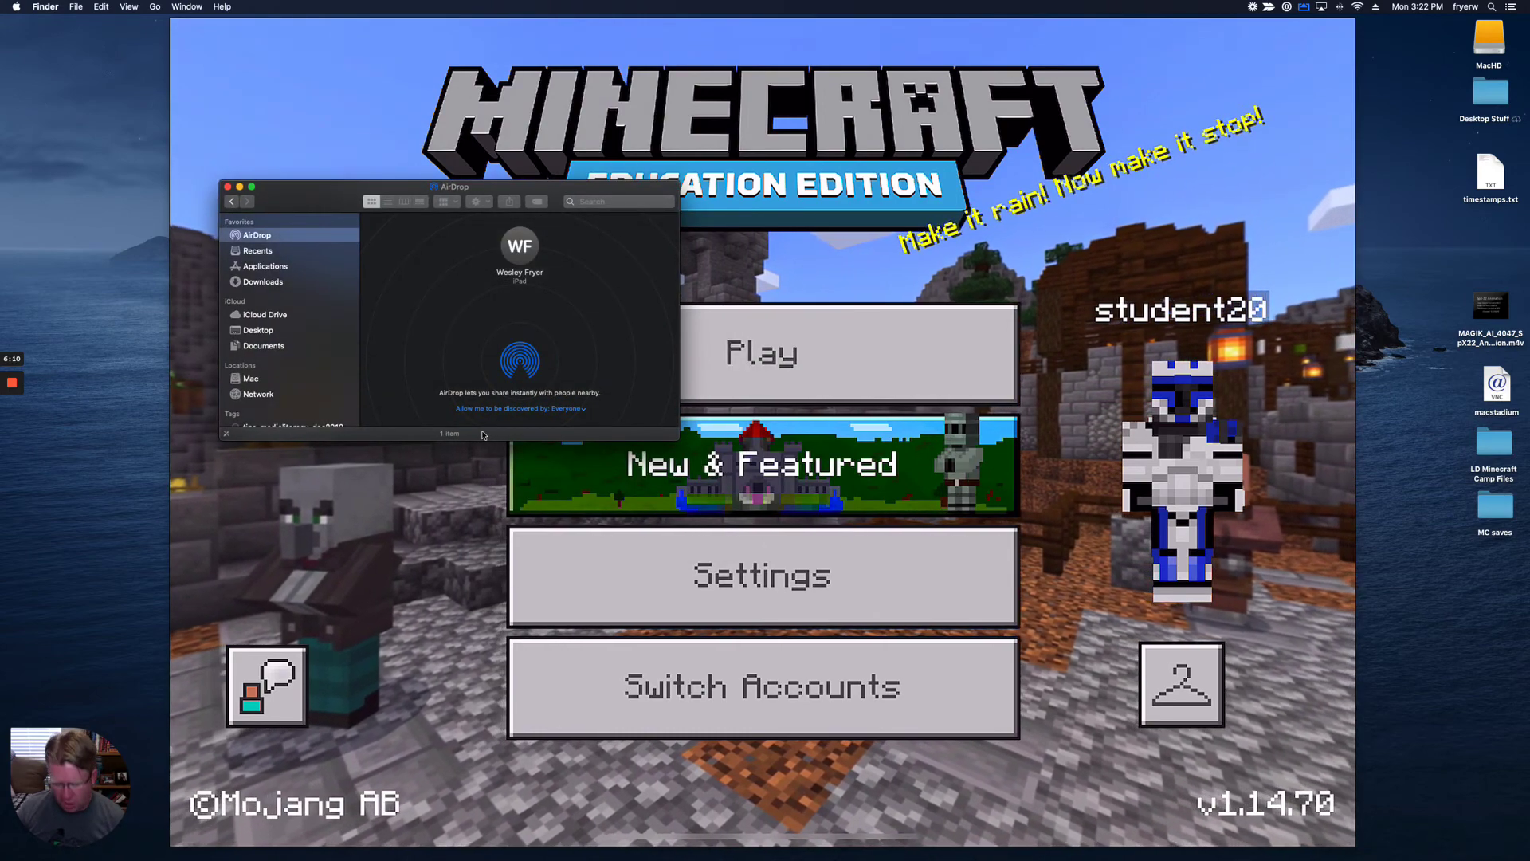
key(super+n)
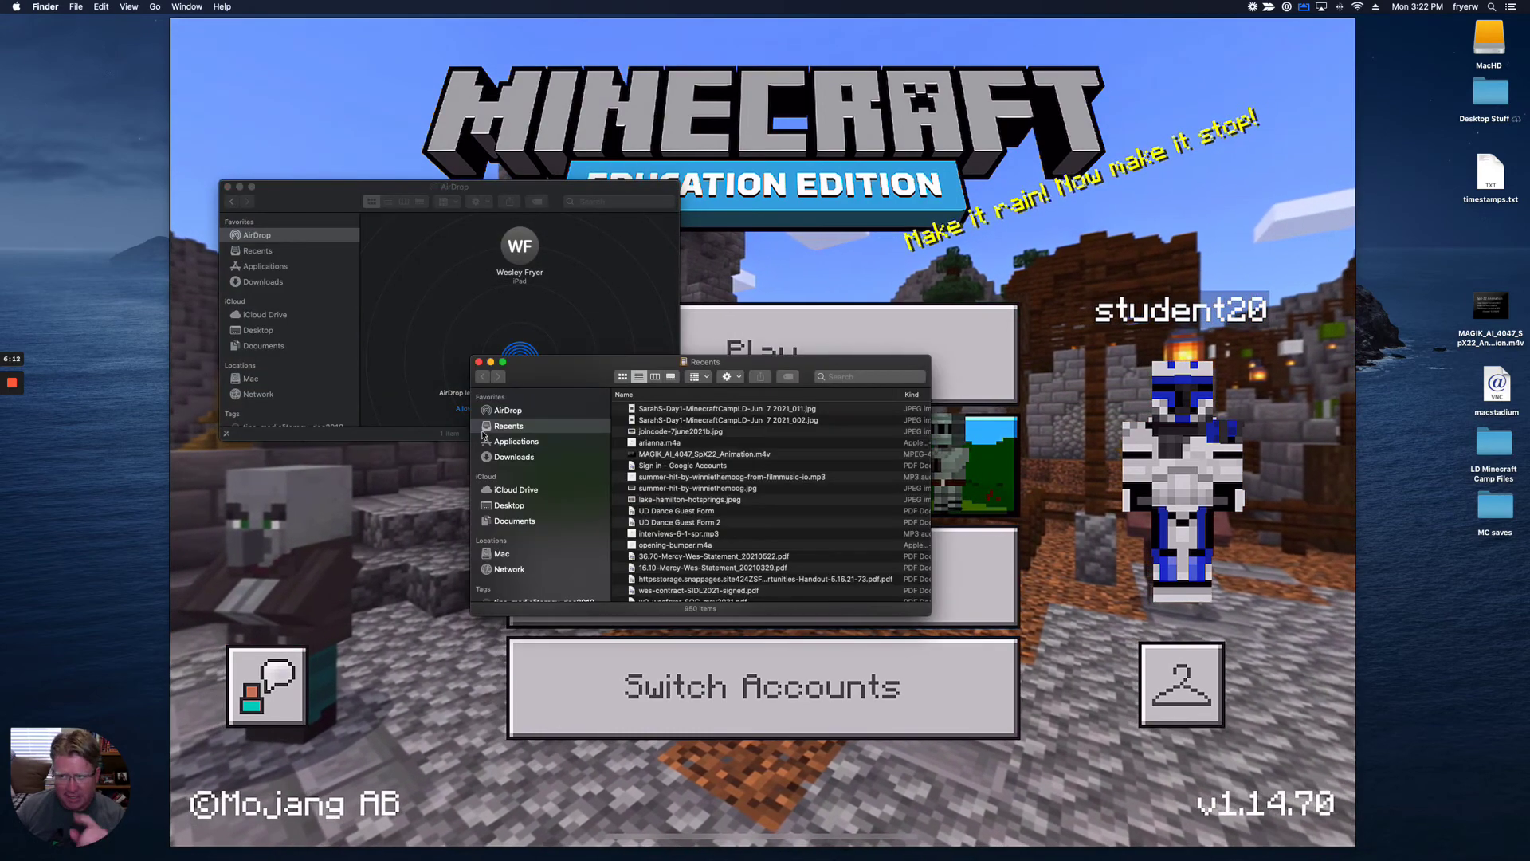
- Move the second Finder window clear of the AirDrop window and show the Downloads folder as a list
drag(558, 363, 839, 362)
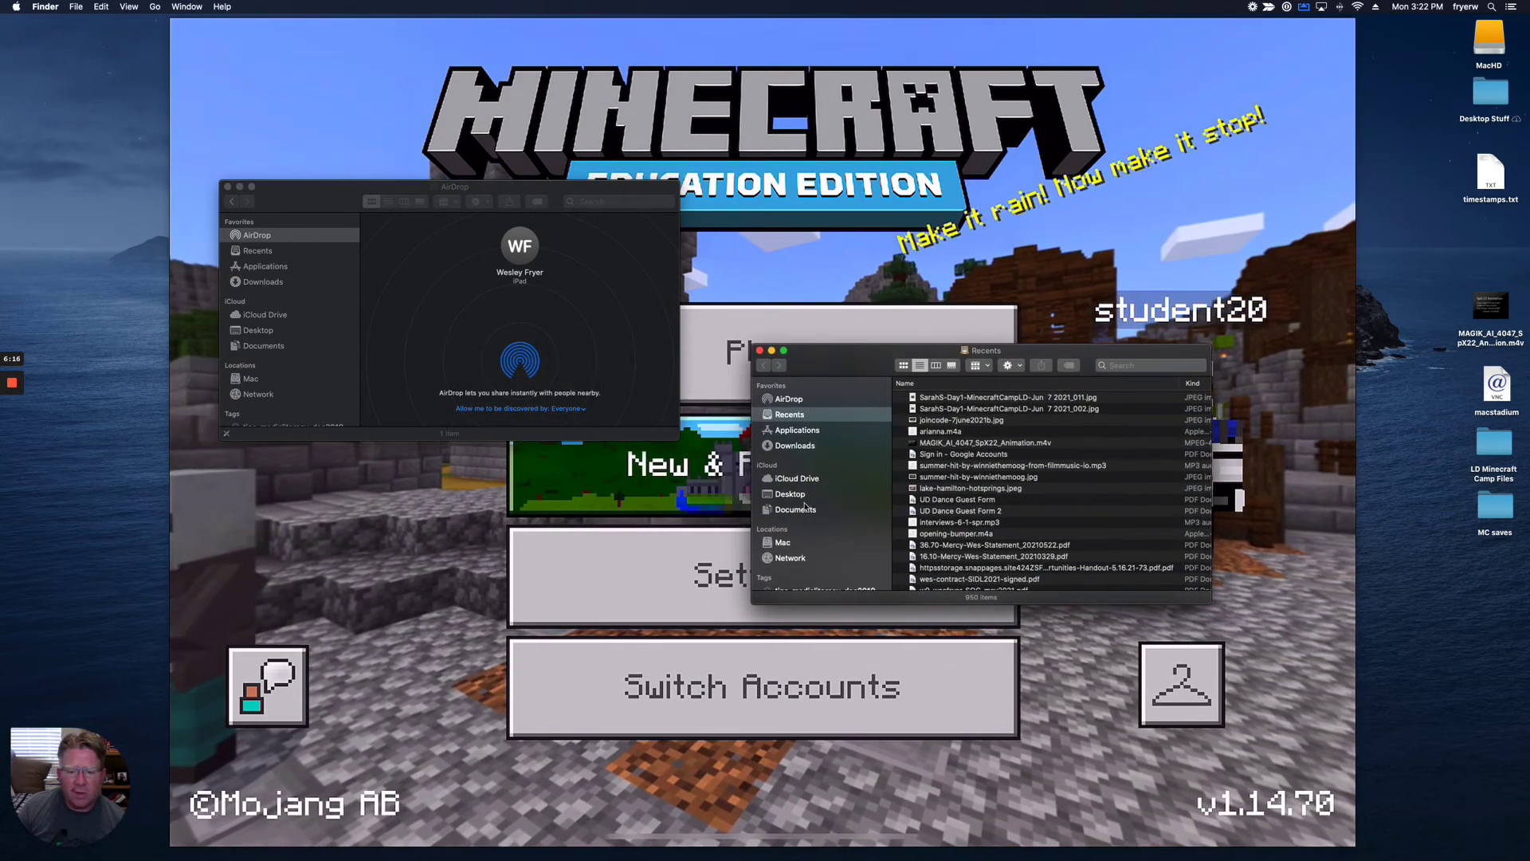
click(797, 446)
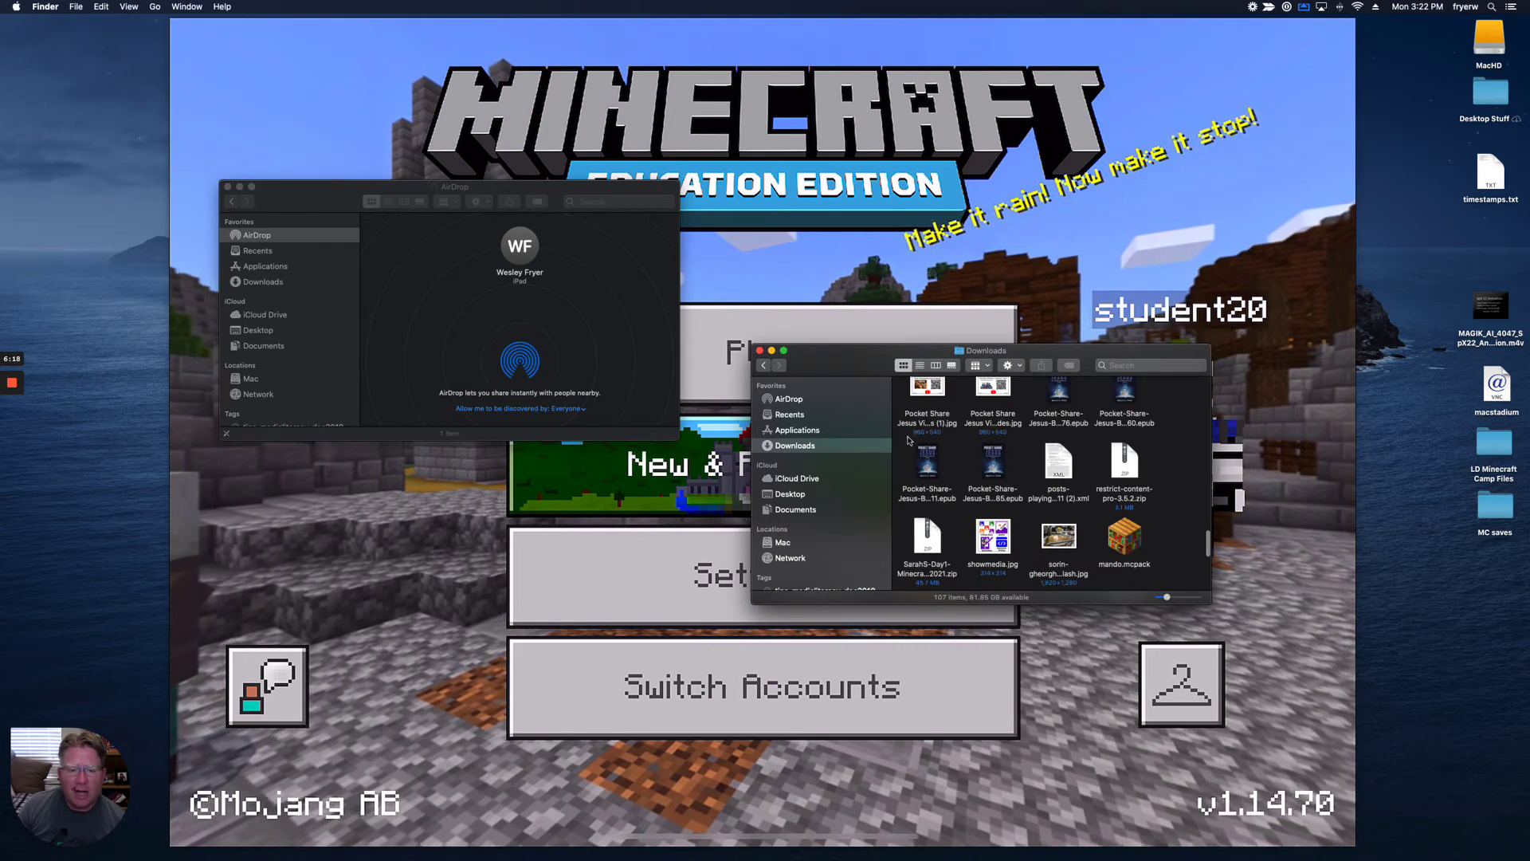
click(921, 366)
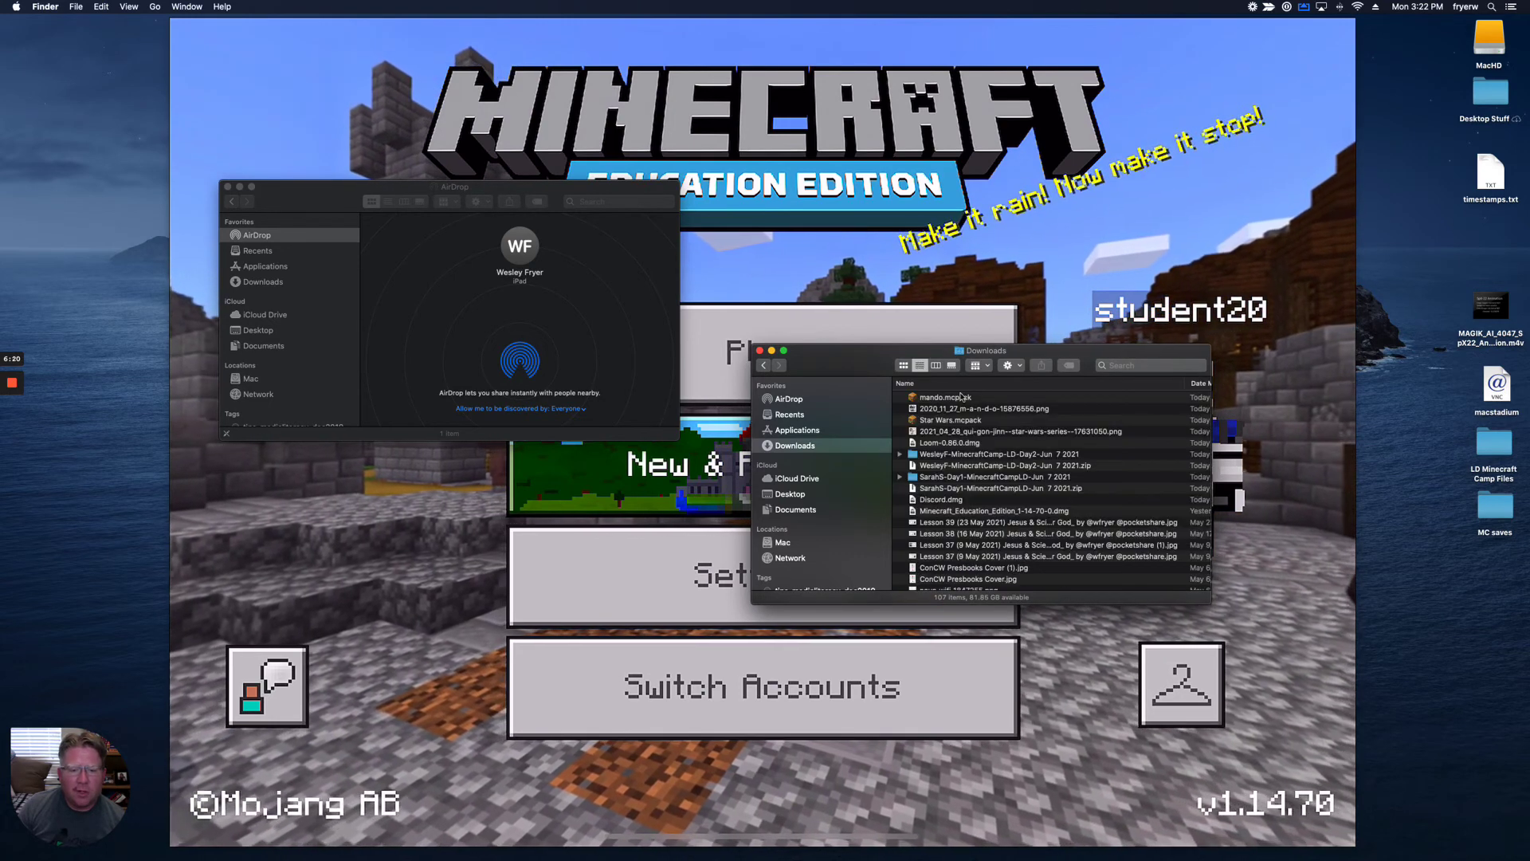
- Send mando.mcpack from Downloads to the iPad through AirDrop, and bring the mirrored iPad screen to the front
click(958, 397)
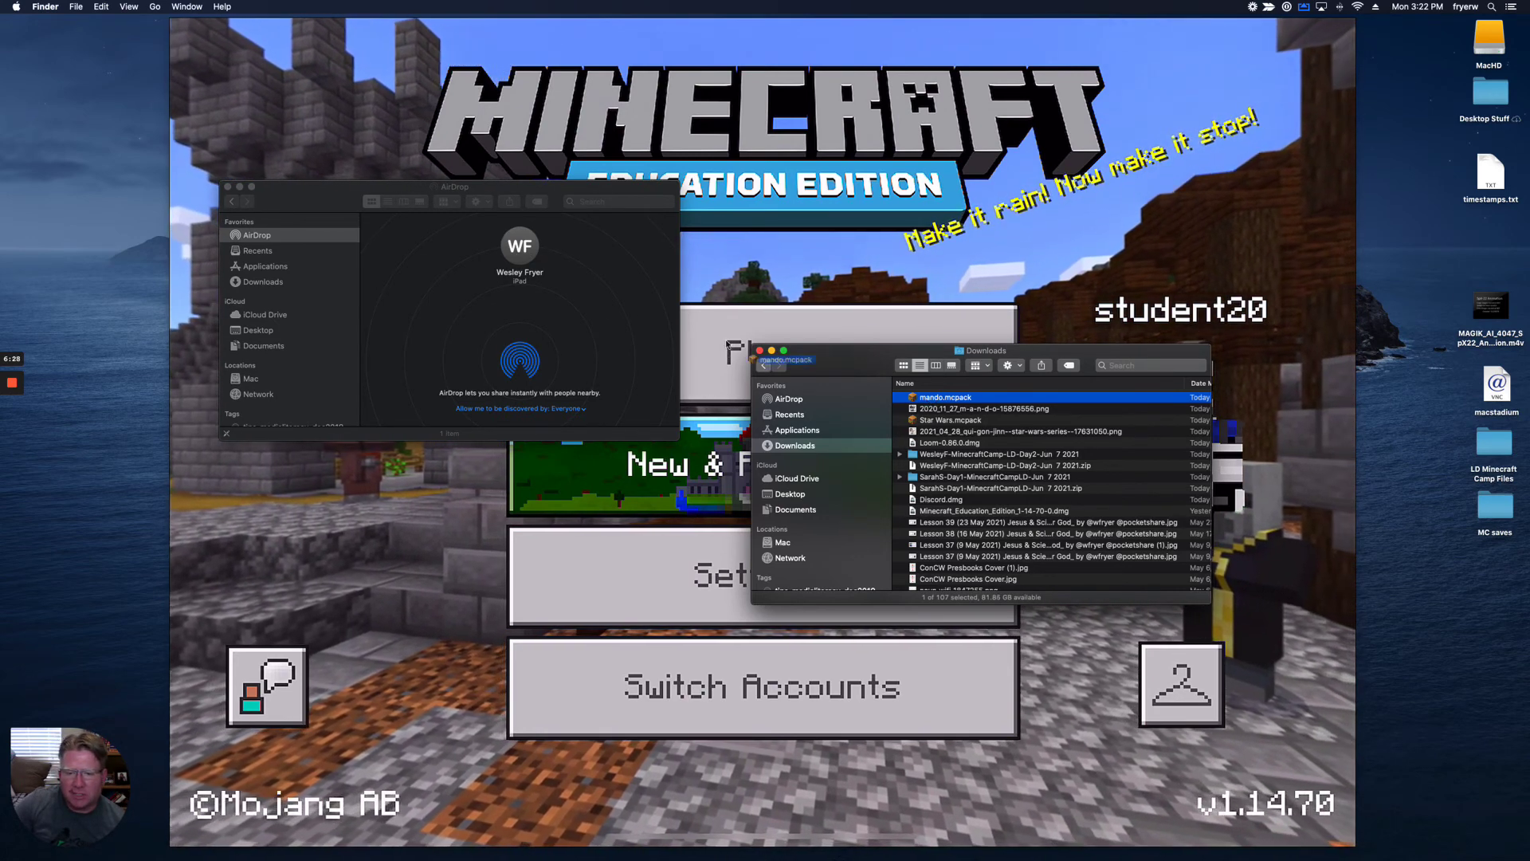
drag(926, 399, 522, 249)
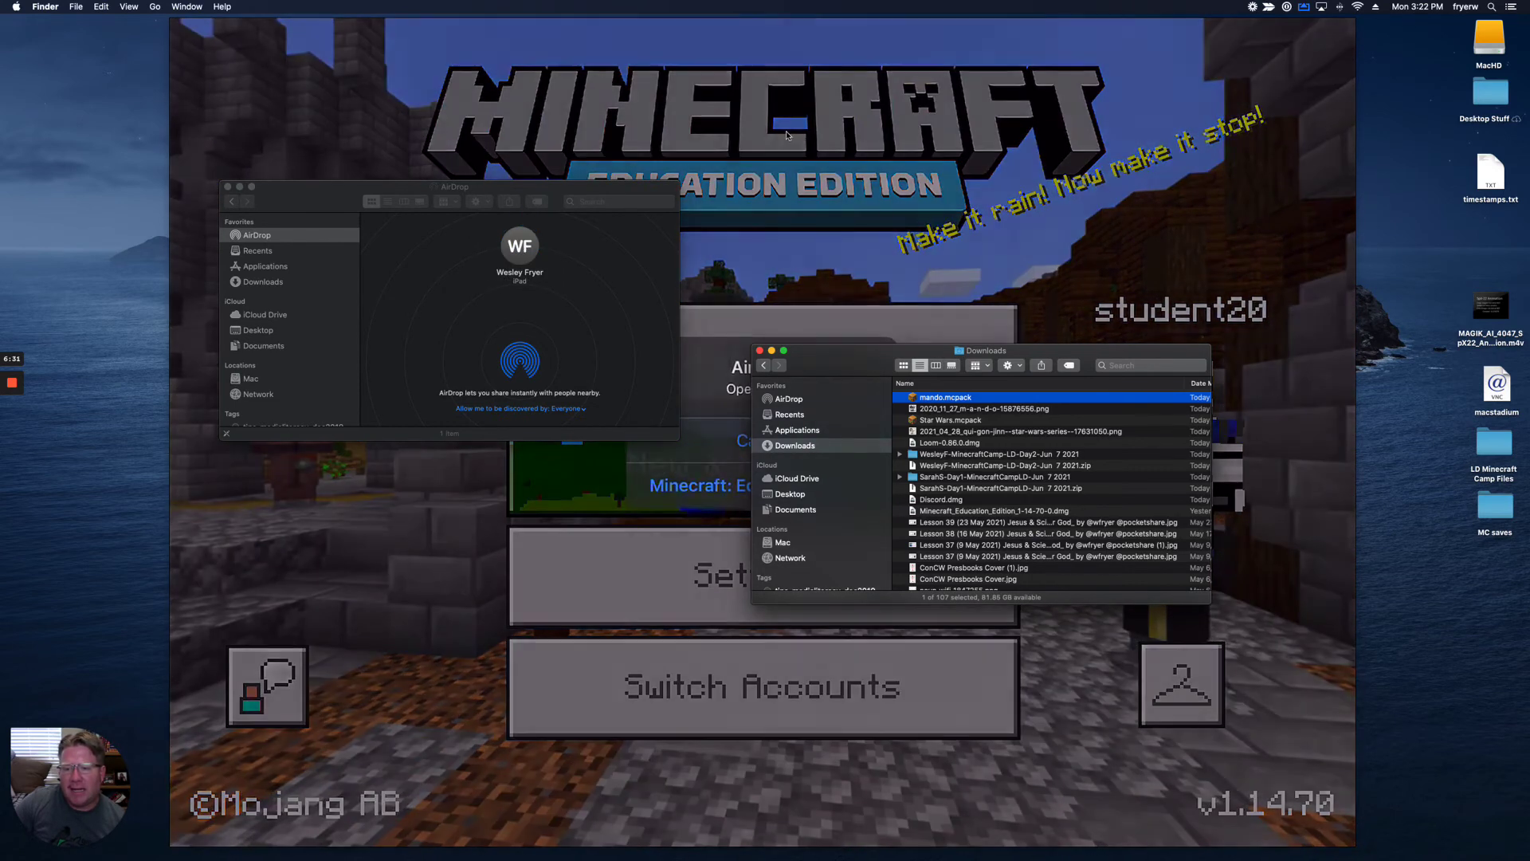
click(812, 96)
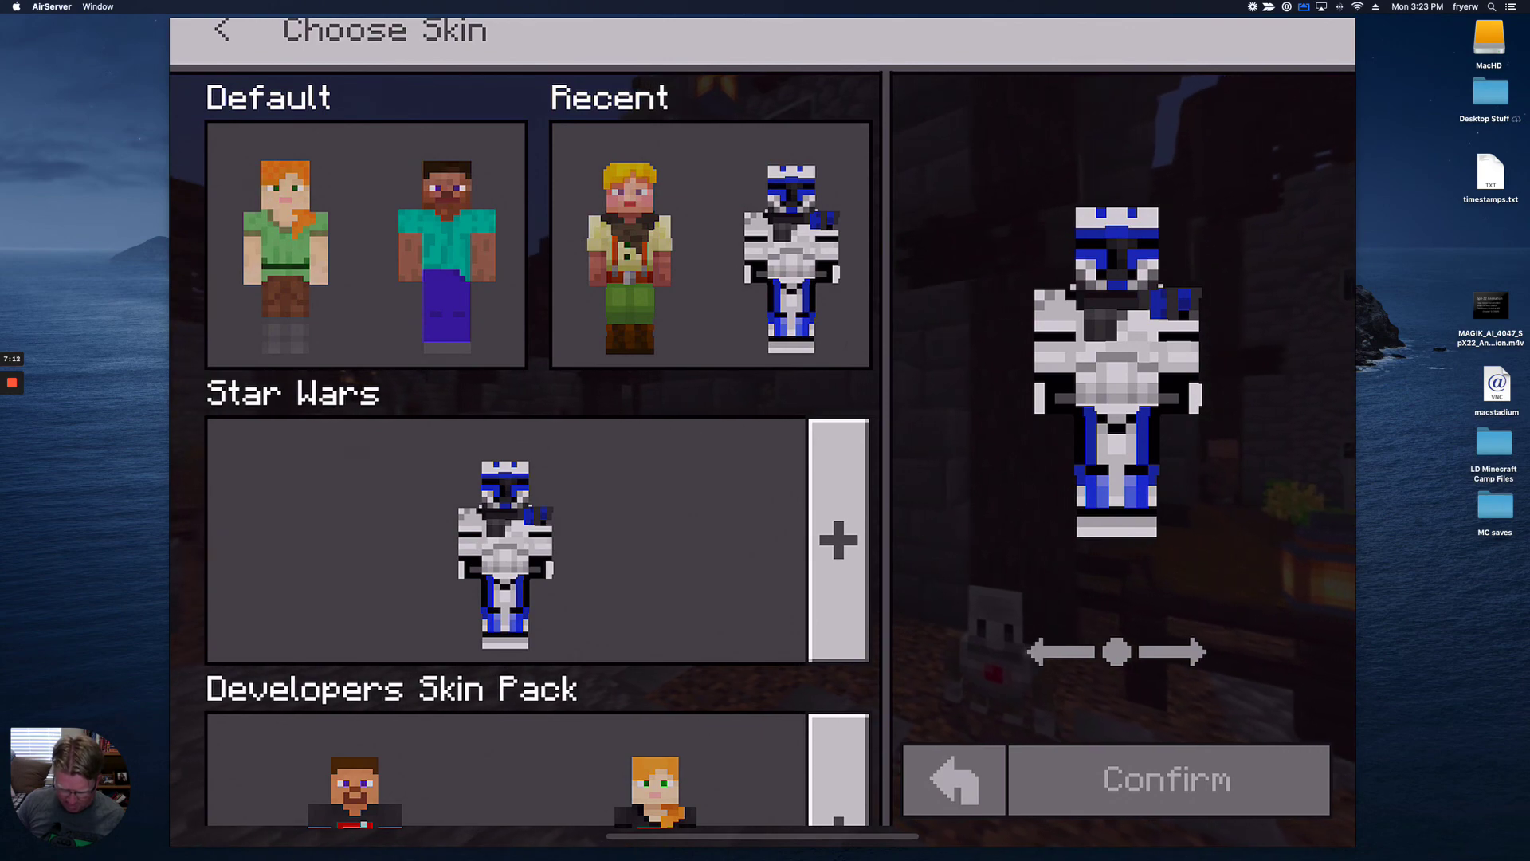
- Choose the Mandalorian skin from the Star Wars pack at the end of the iPad's skin list and confirm it
scroll(538, 446, down, 15)
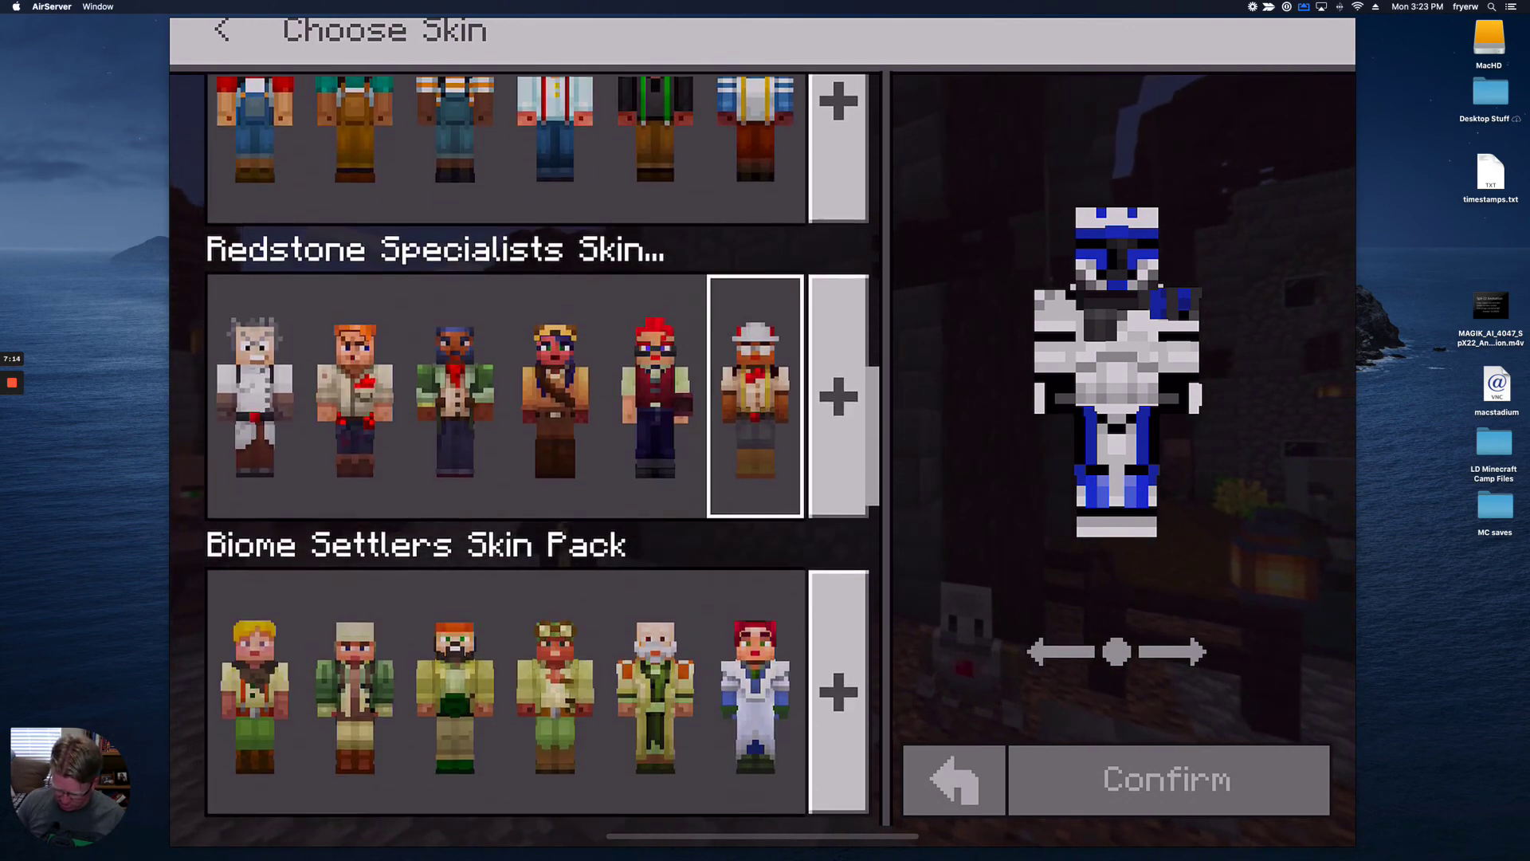
scroll(538, 446, down, 20)
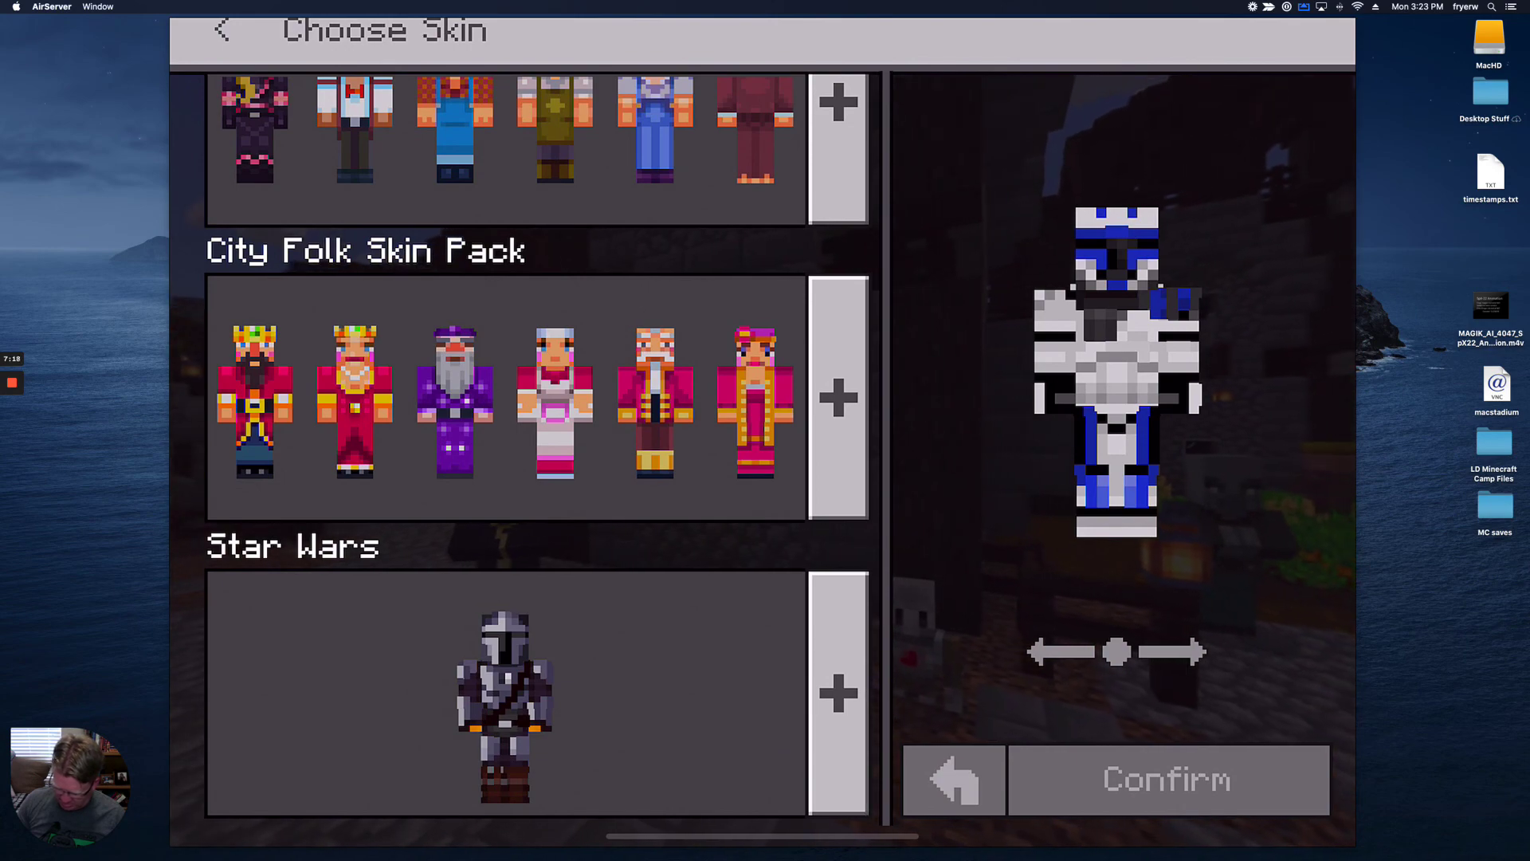
click(505, 706)
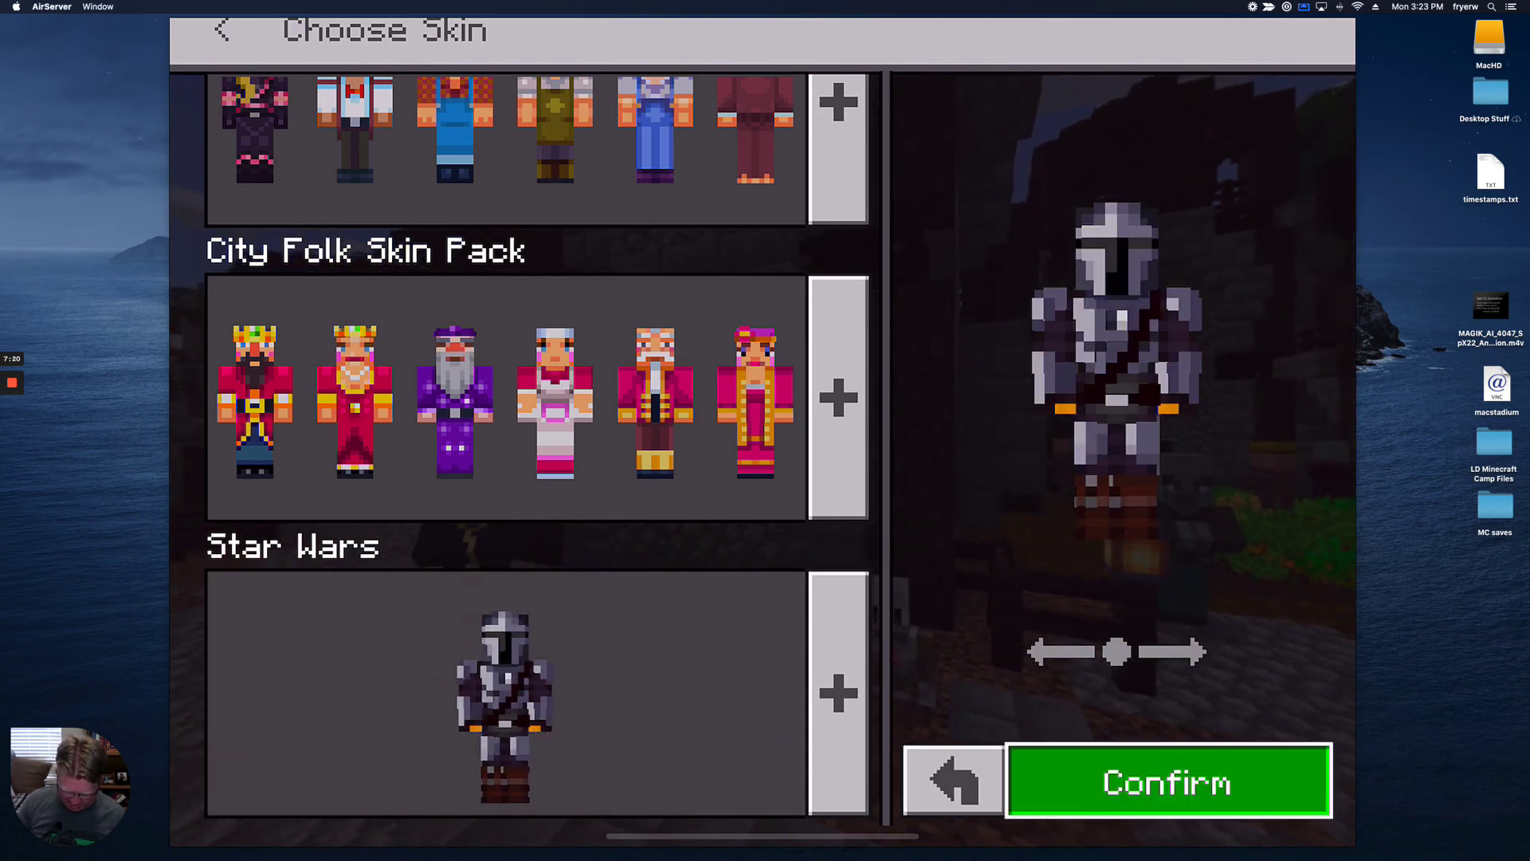
click(1169, 781)
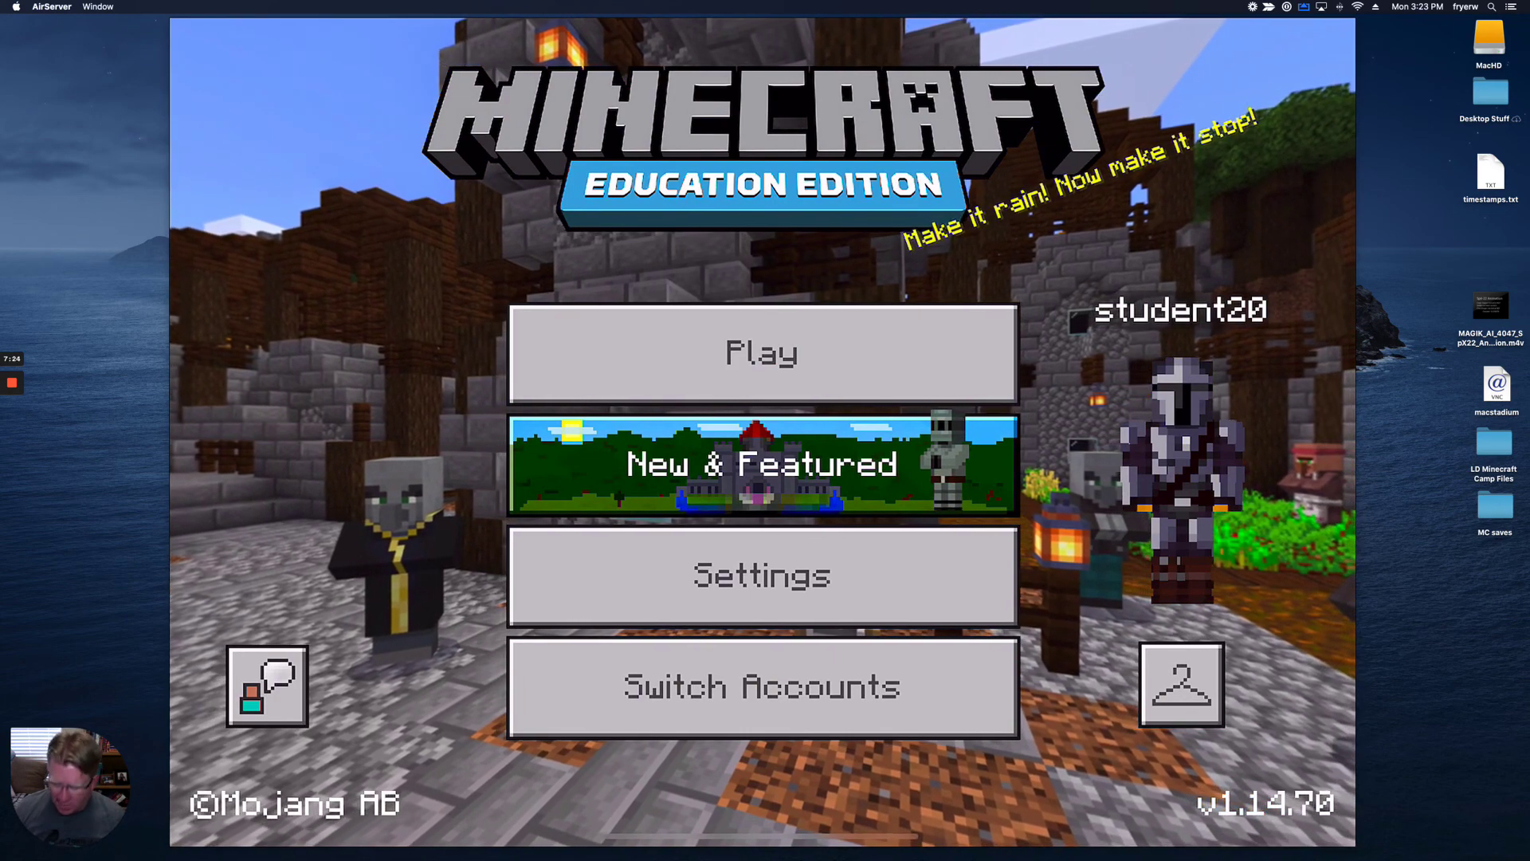
- Switch to Chrome and show the Blog Post Graphic Thumbnail presentation with its custom skin title slide
key(super+Tab)
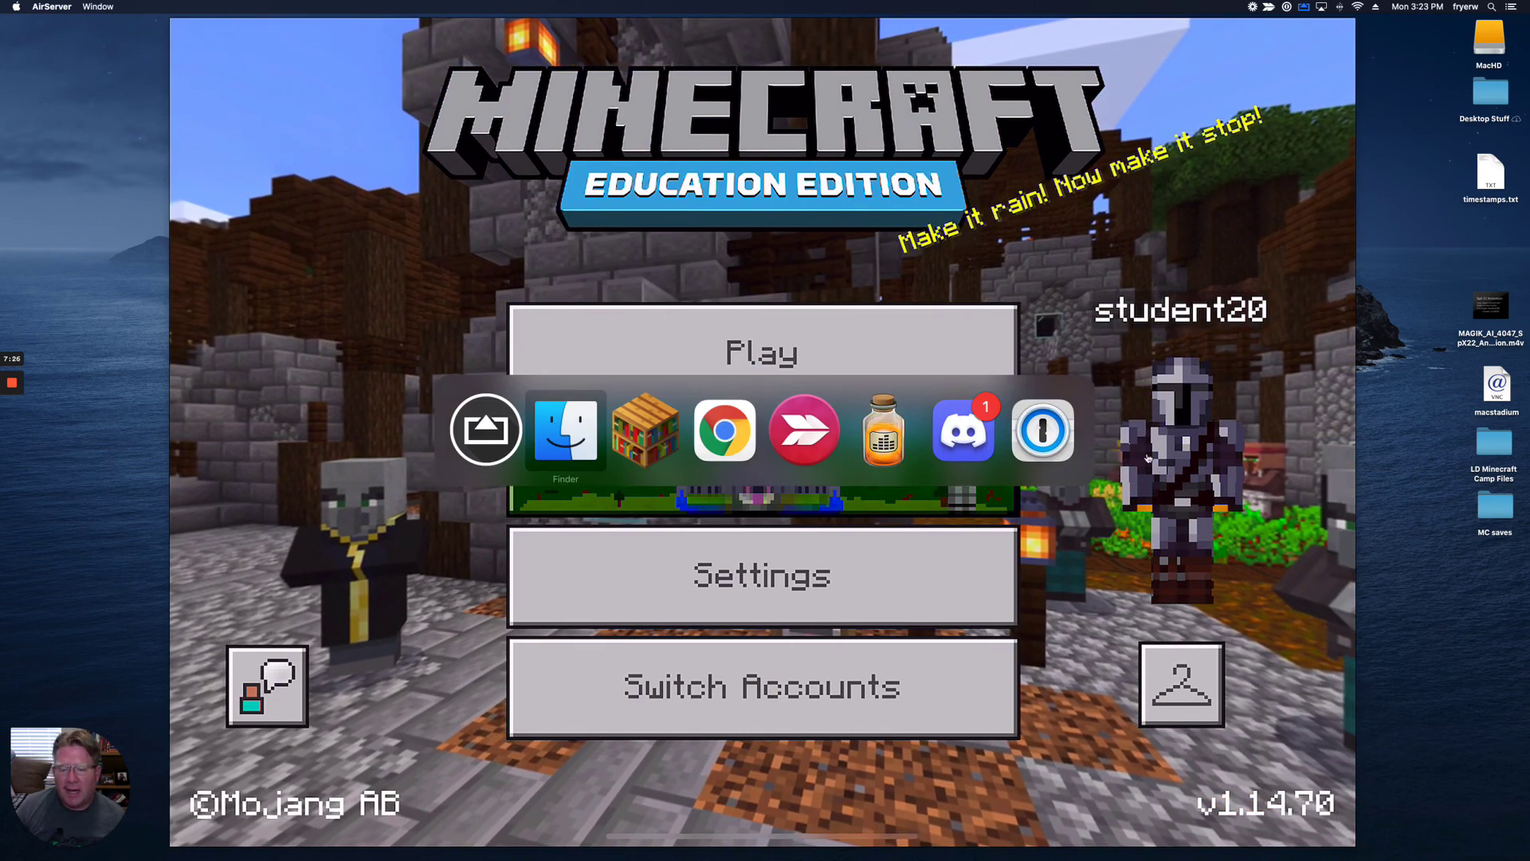
key(super+Tab)
key(super+Tab)
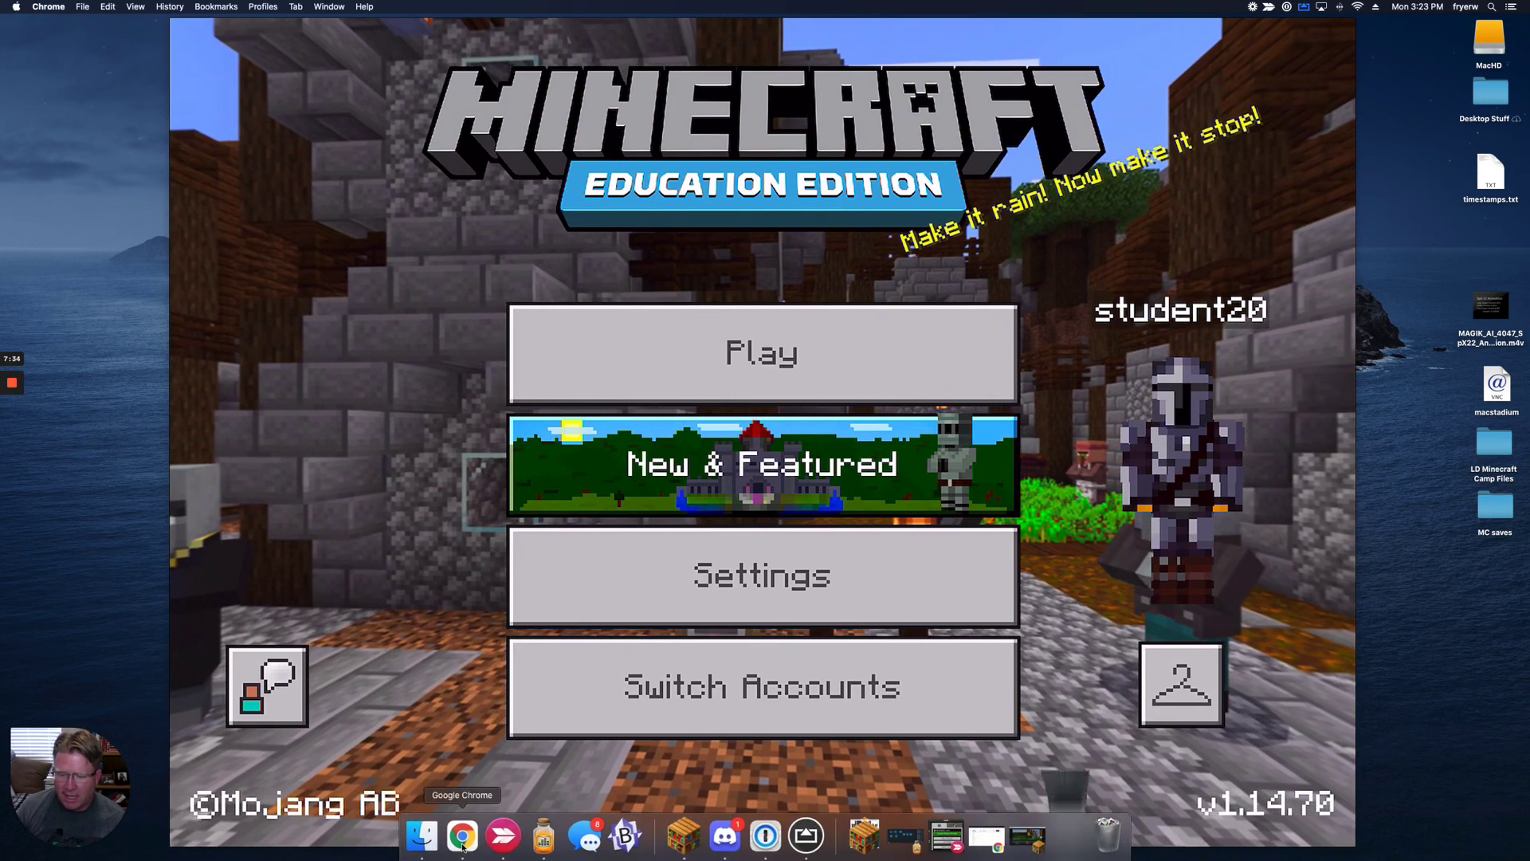
click(463, 837)
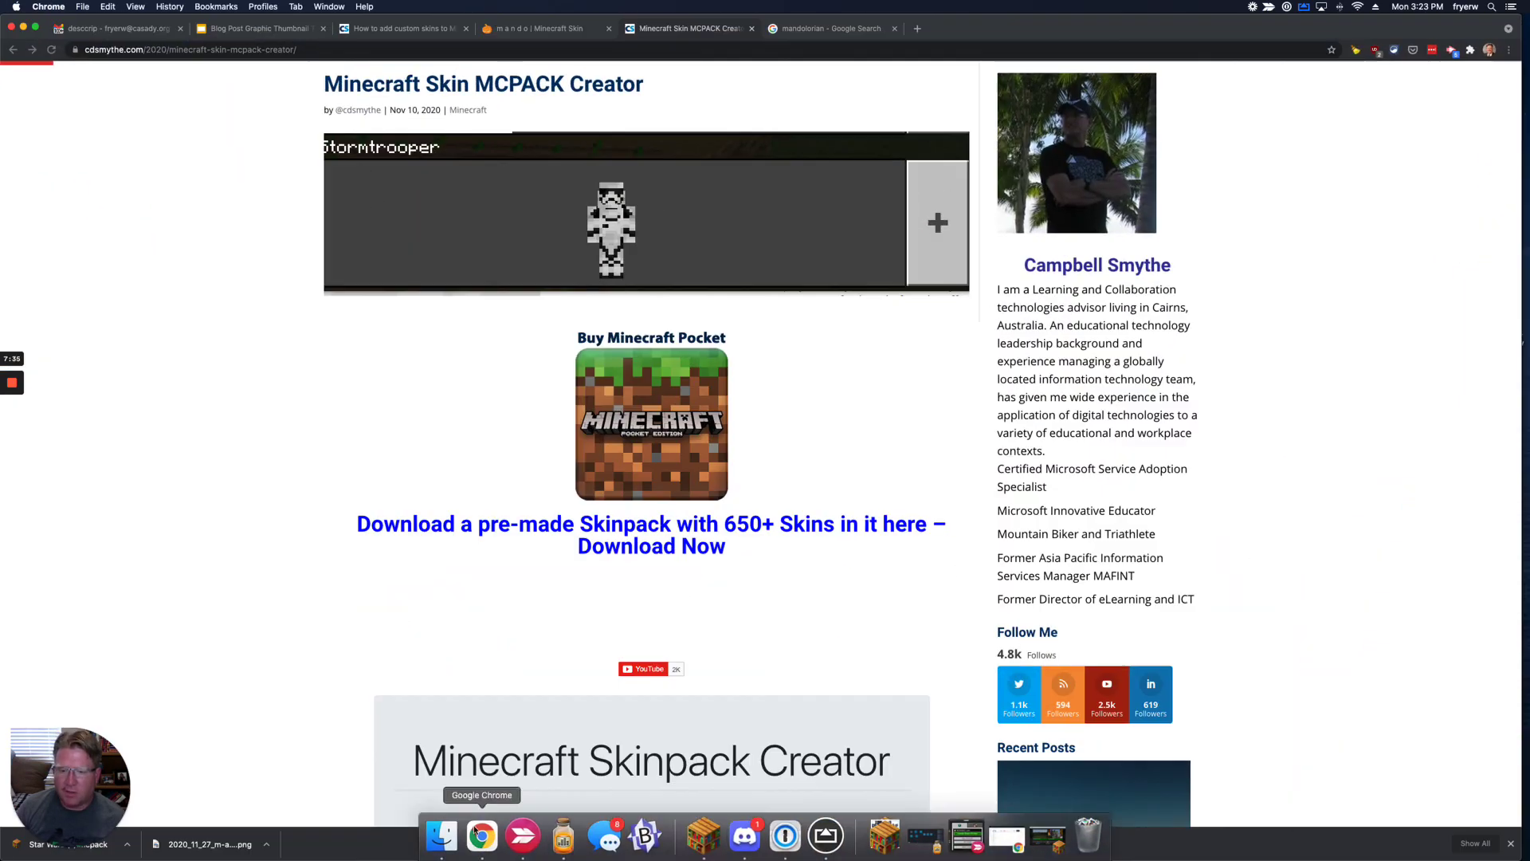
click(259, 30)
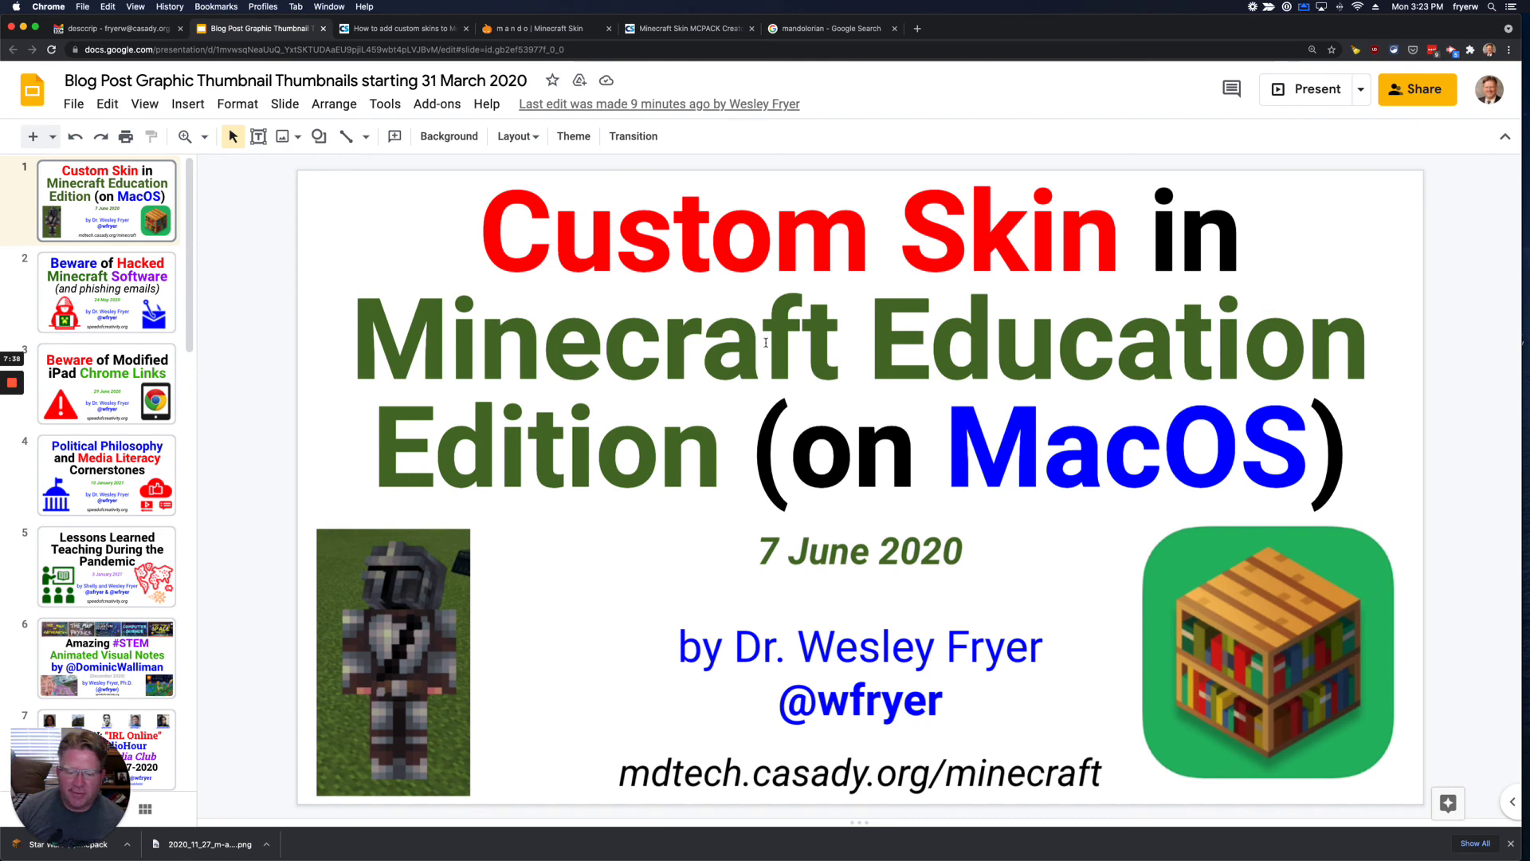